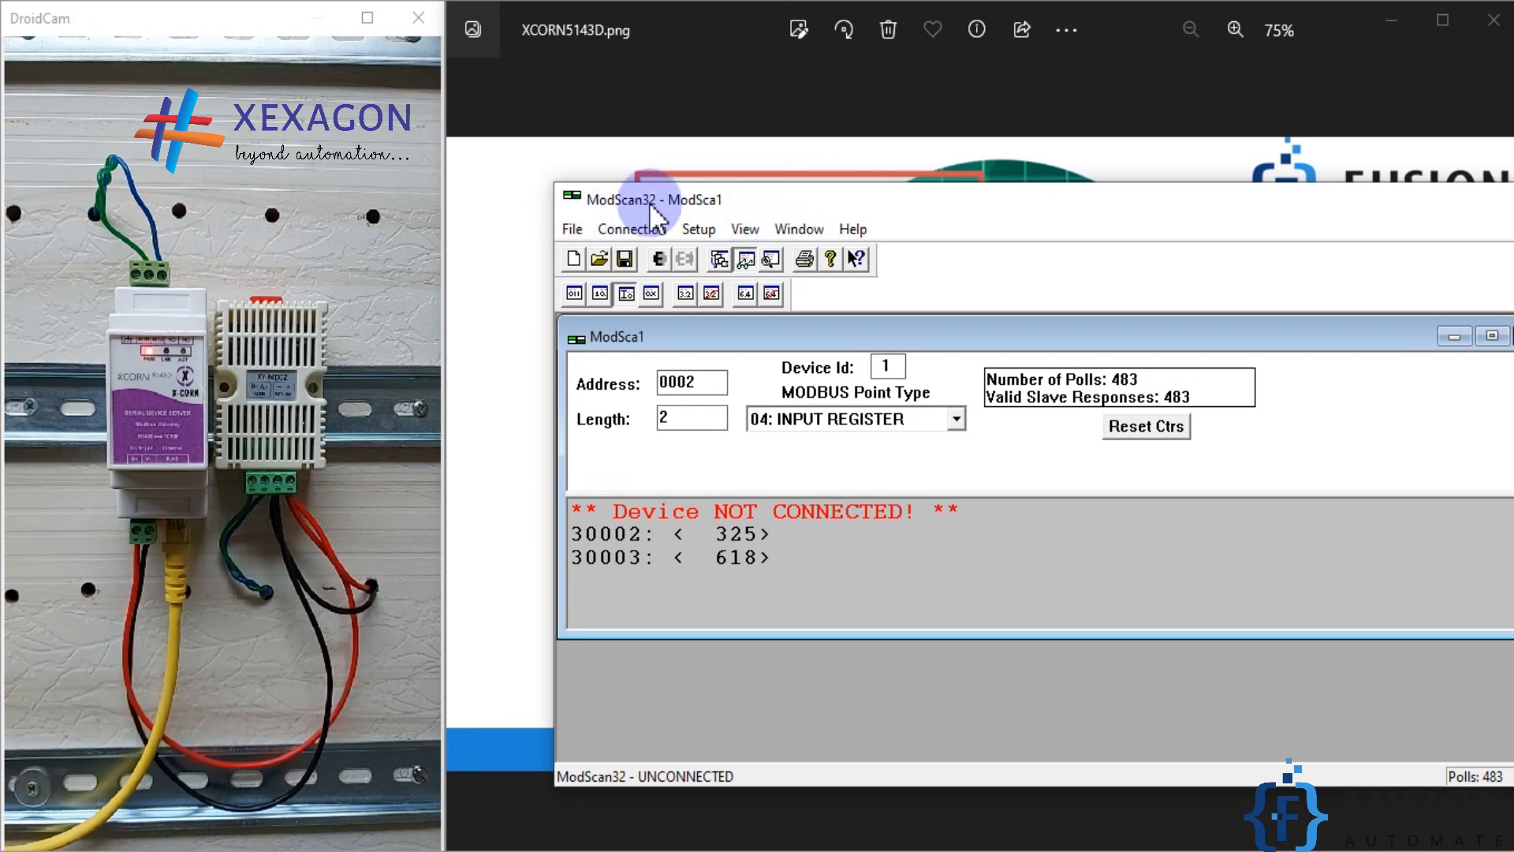
Step: Connect ModScan32 to the remote modbusTCP server at IP address 192.168.1.200, service port 4196
{"action": "left_click_drag", "start_coordinate": [757, 193], "coordinate": [687, 185]}
{"action": "left_click", "coordinate": [587, 226]}
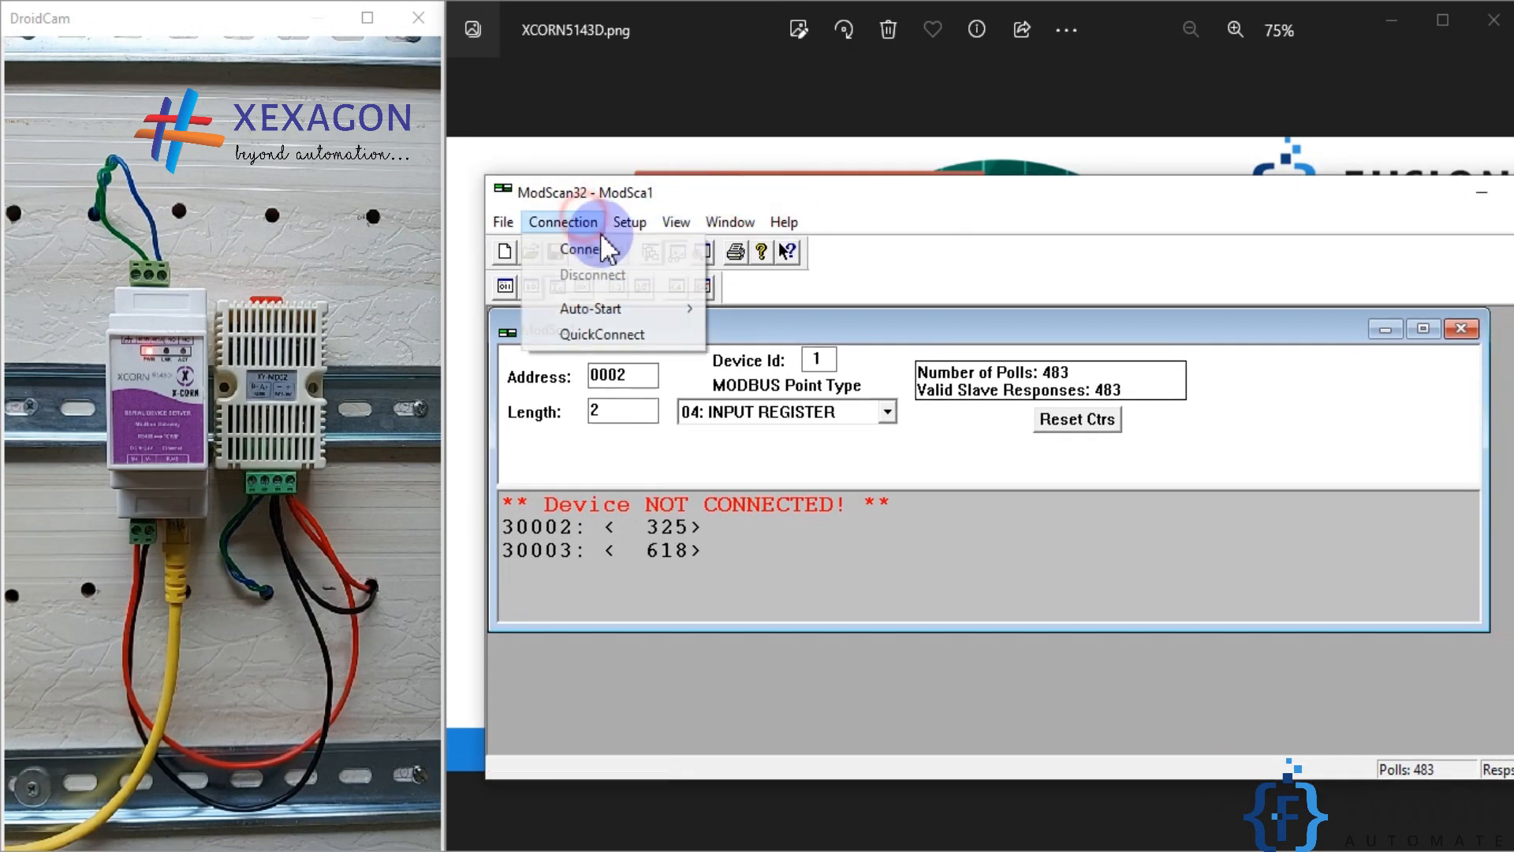
{"action": "left_click", "coordinate": [595, 246]}
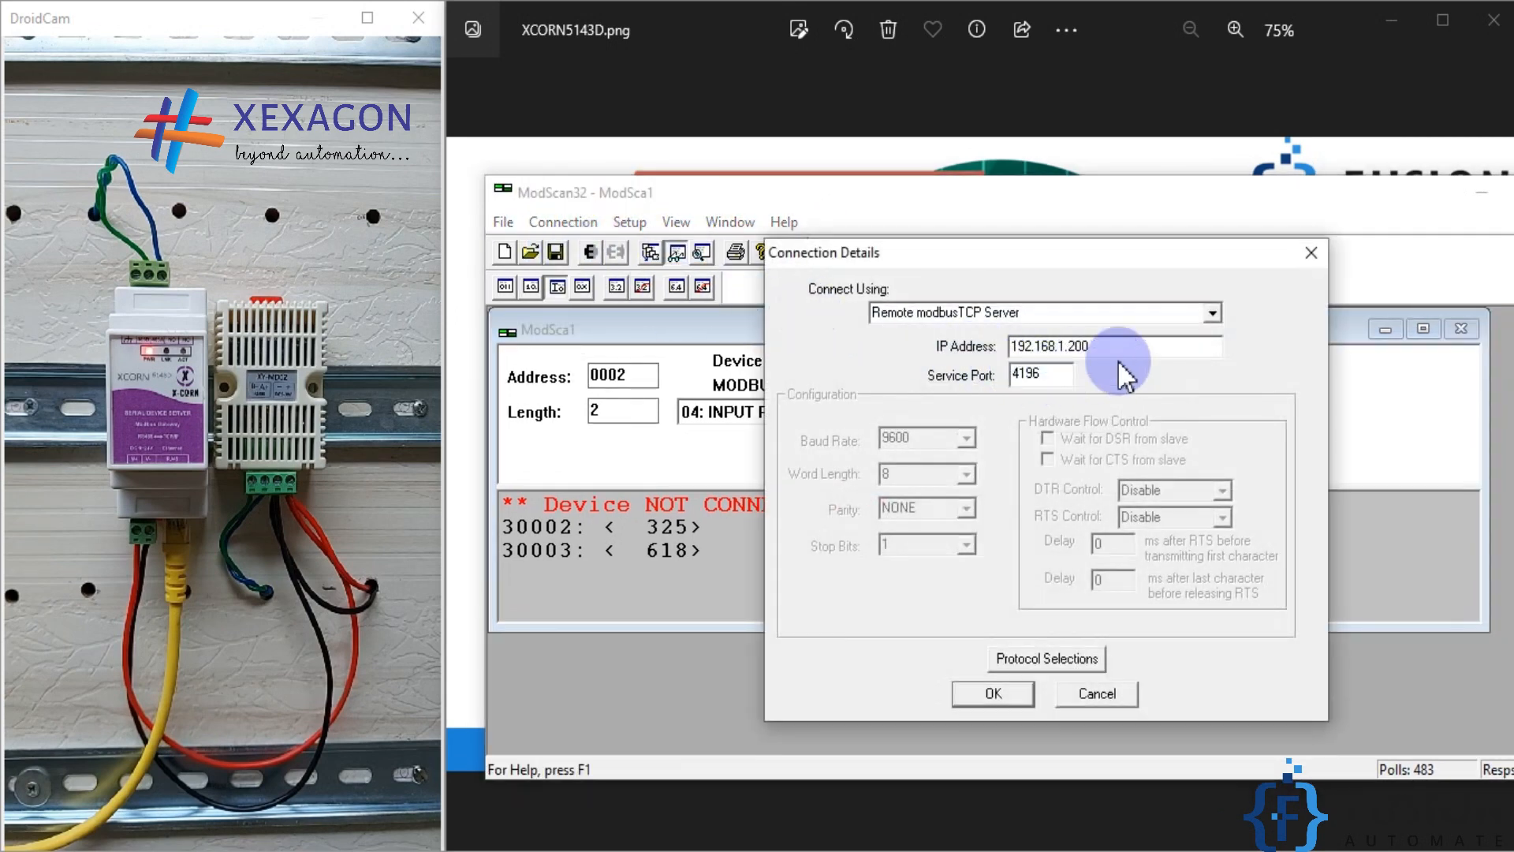
{"action": "double_click", "coordinate": [1203, 346]}
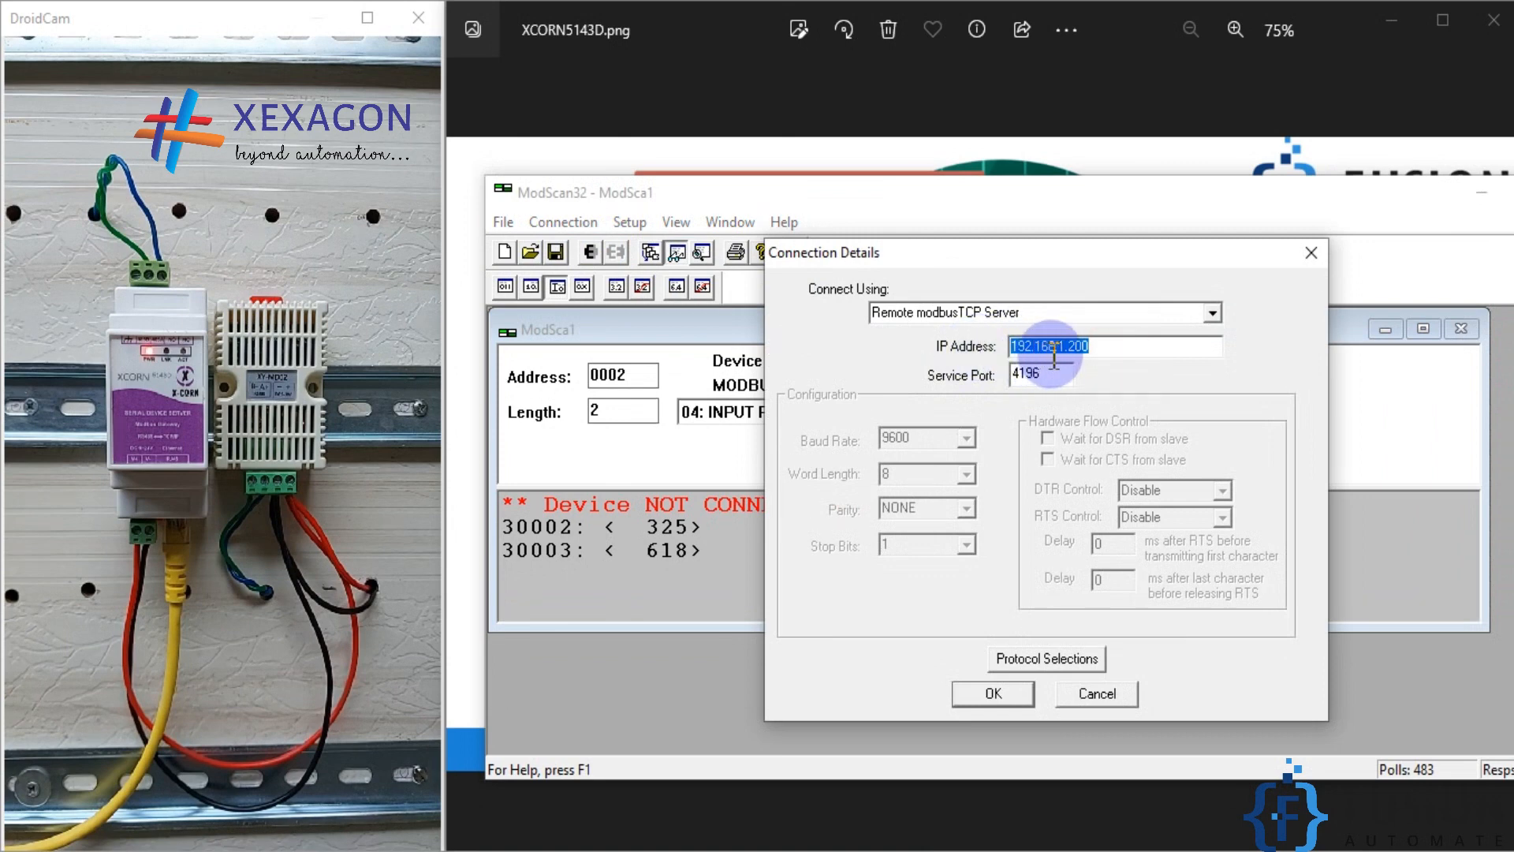
{"action": "left_click", "coordinate": [1052, 380]}
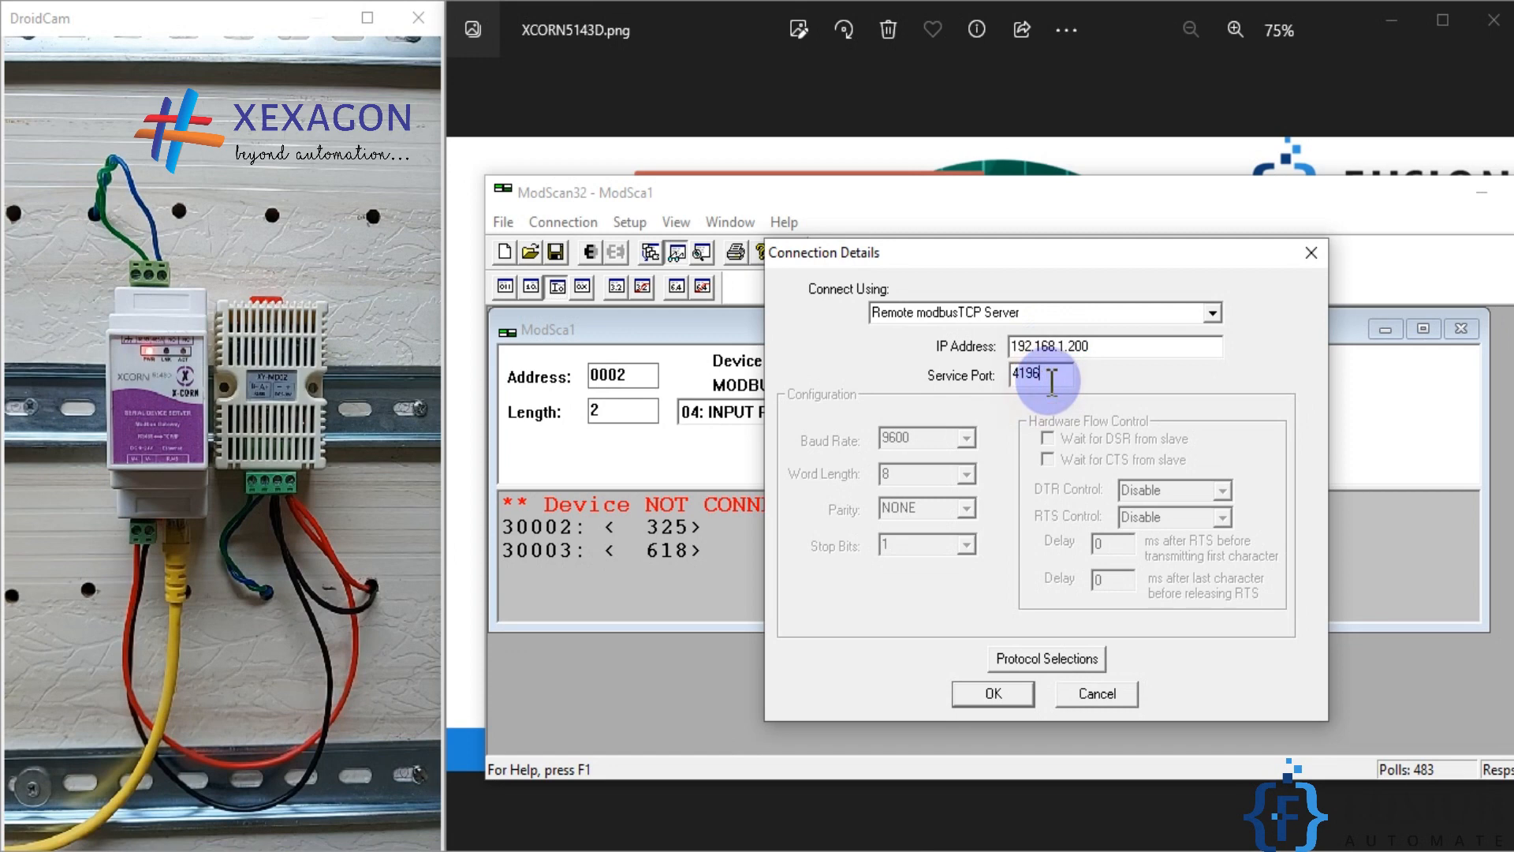
{"action": "left_click_drag", "start_coordinate": [1052, 380], "coordinate": [1003, 375]}
{"action": "left_click", "coordinate": [986, 694]}
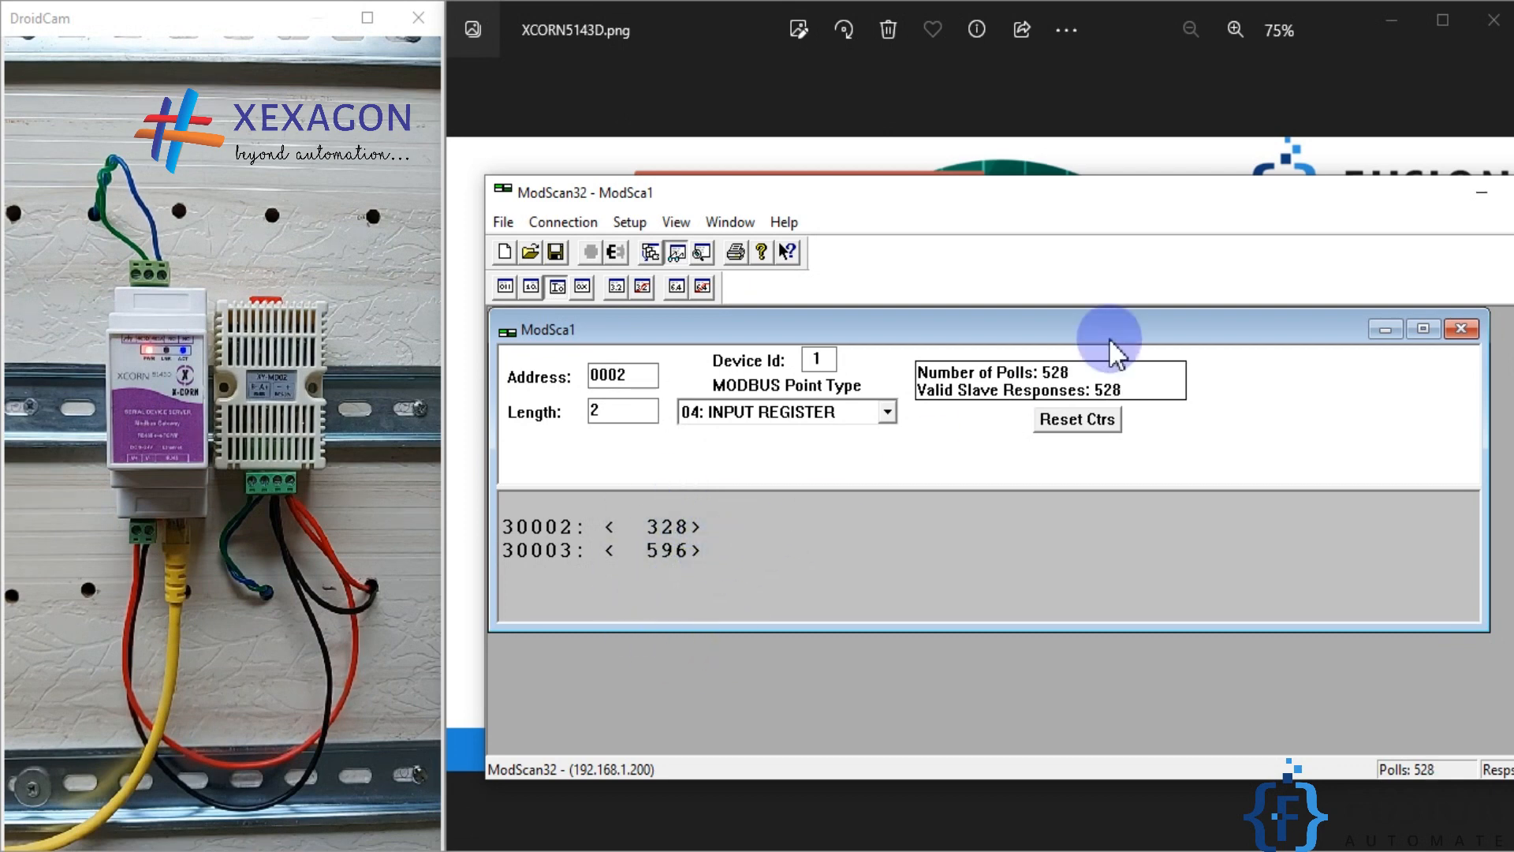
Step: Switch to the Ignition gateway page in Firefox and open the OPC UA device connections in its configuration
{"action": "left_click", "coordinate": [1482, 192]}
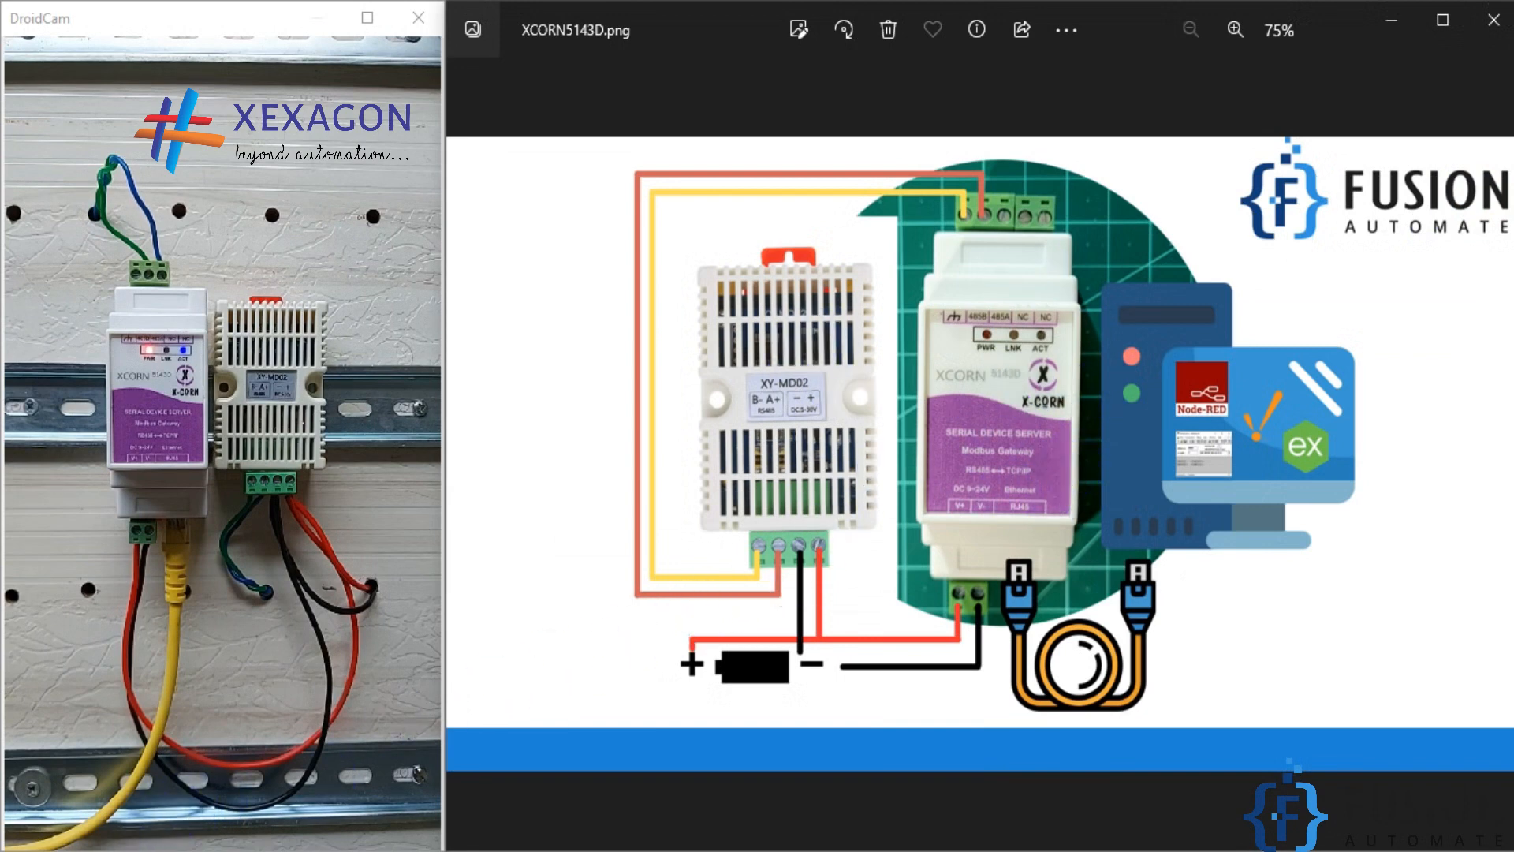
{"action": "left_click", "coordinate": [483, 849]}
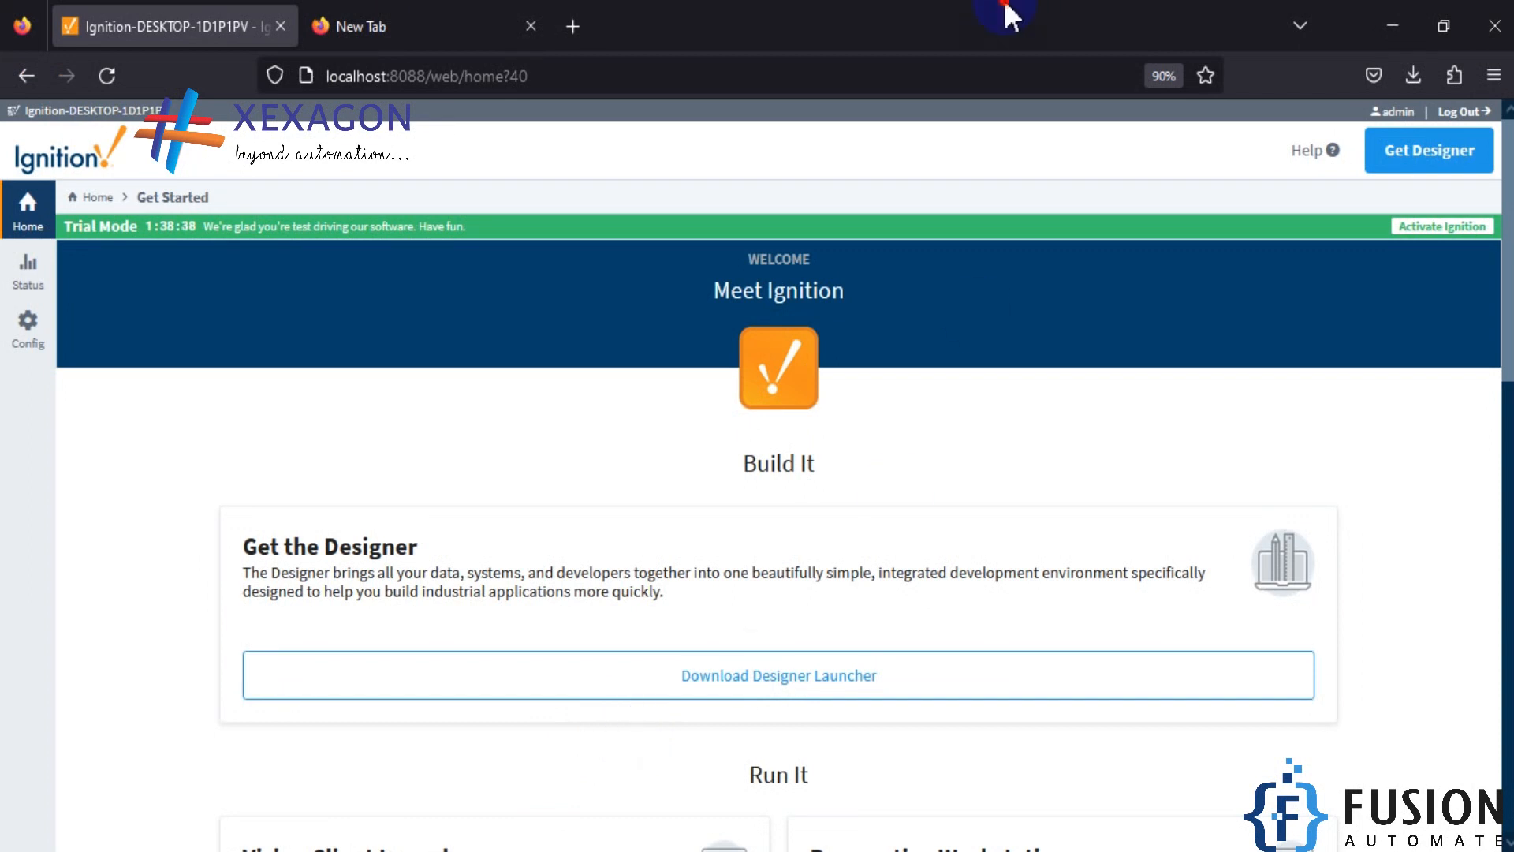
{"action": "left_click_drag", "start_coordinate": [1001, 14], "coordinate": [1497, 324]}
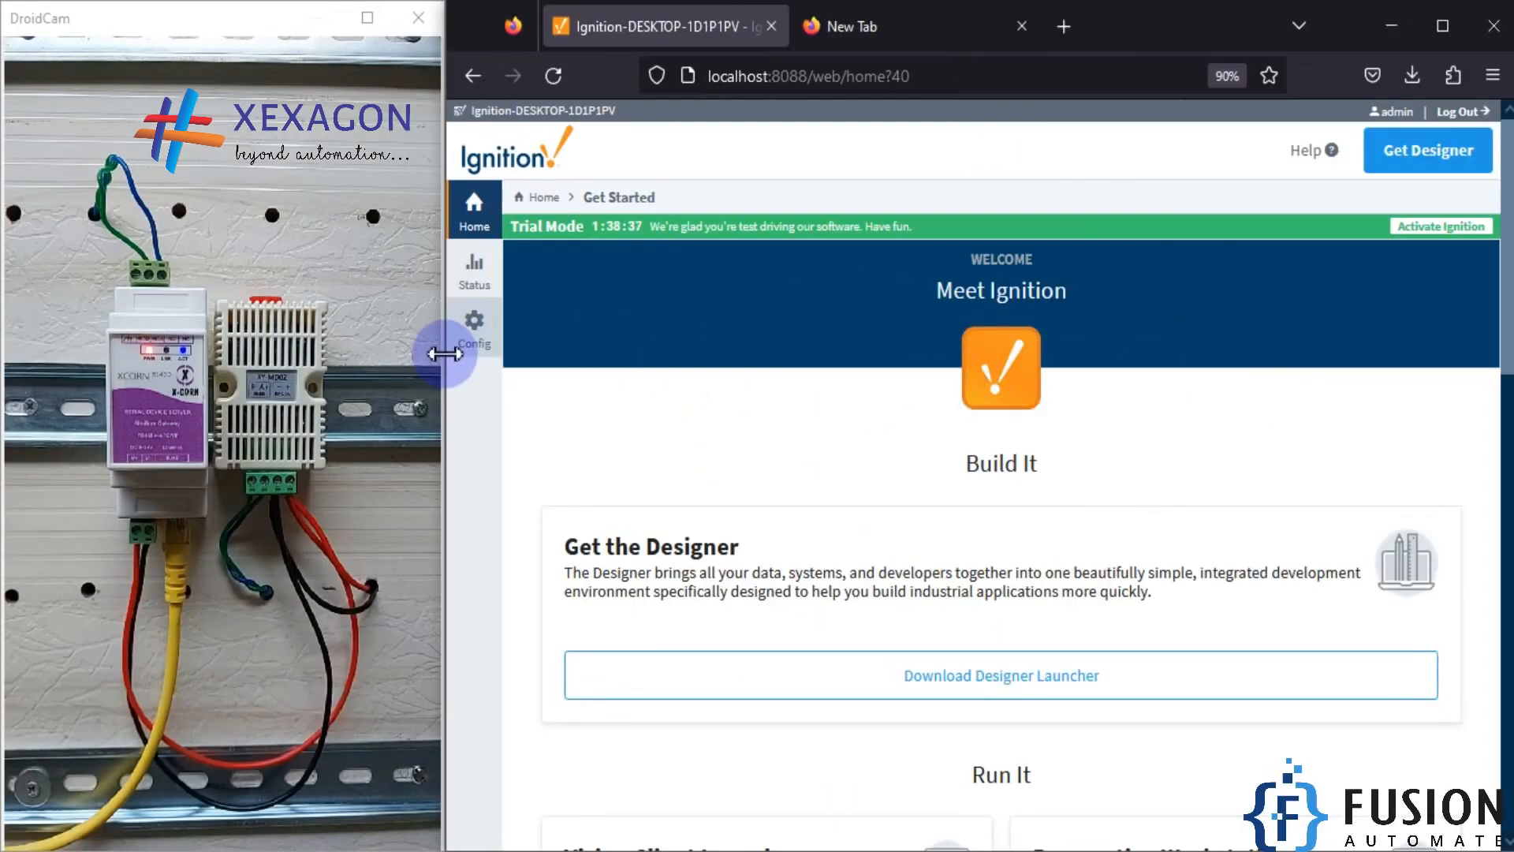
{"action": "left_click", "coordinate": [479, 325]}
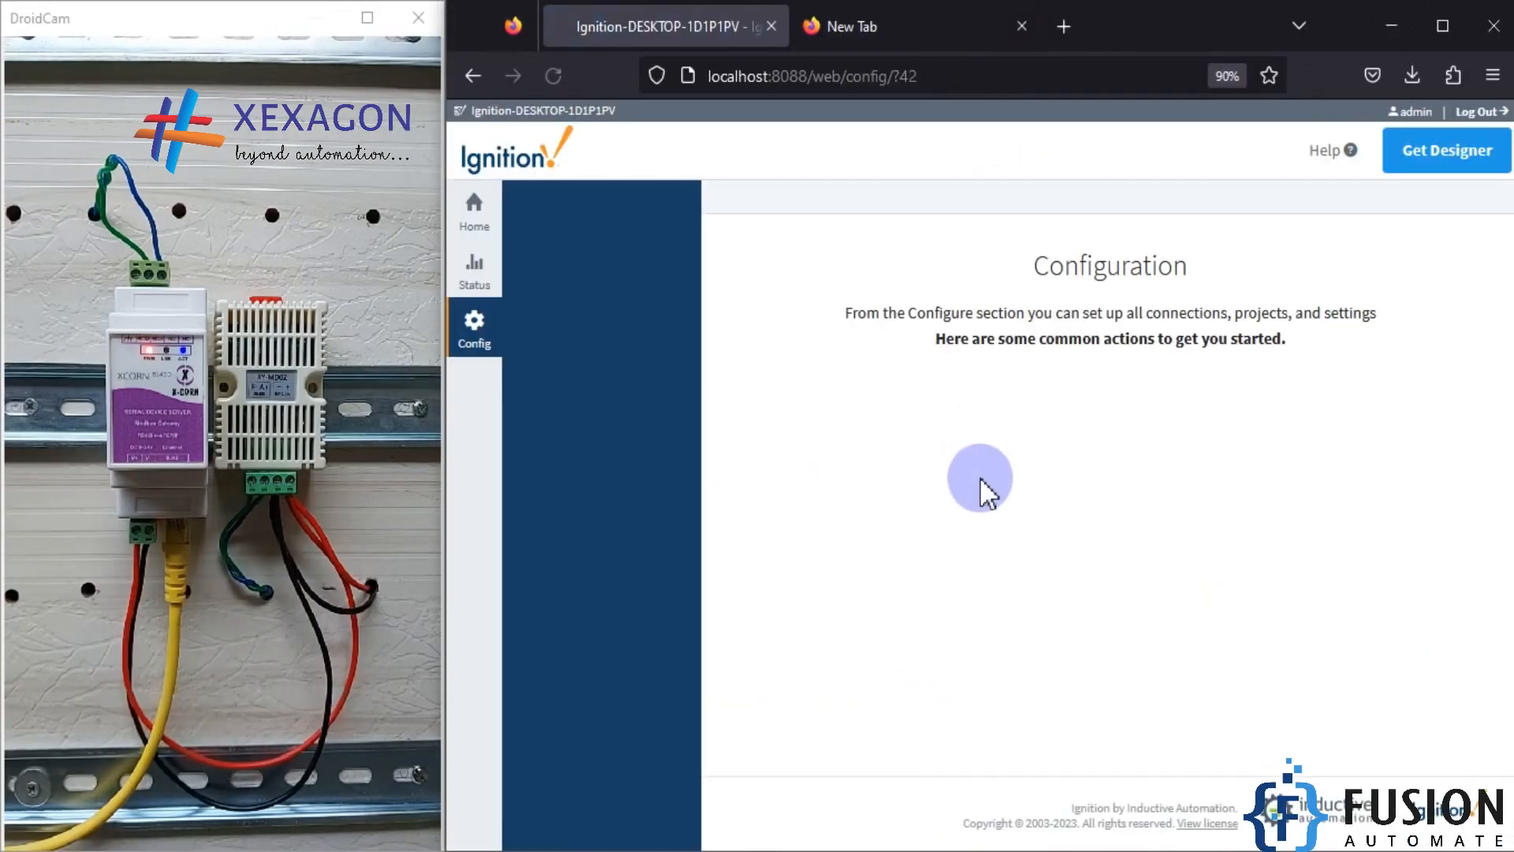
{"action": "scroll", "coordinate": [714, 509], "scroll_direction": "down", "scroll_amount": 10}
{"action": "scroll", "coordinate": [714, 508], "scroll_direction": "down", "scroll_amount": 3}
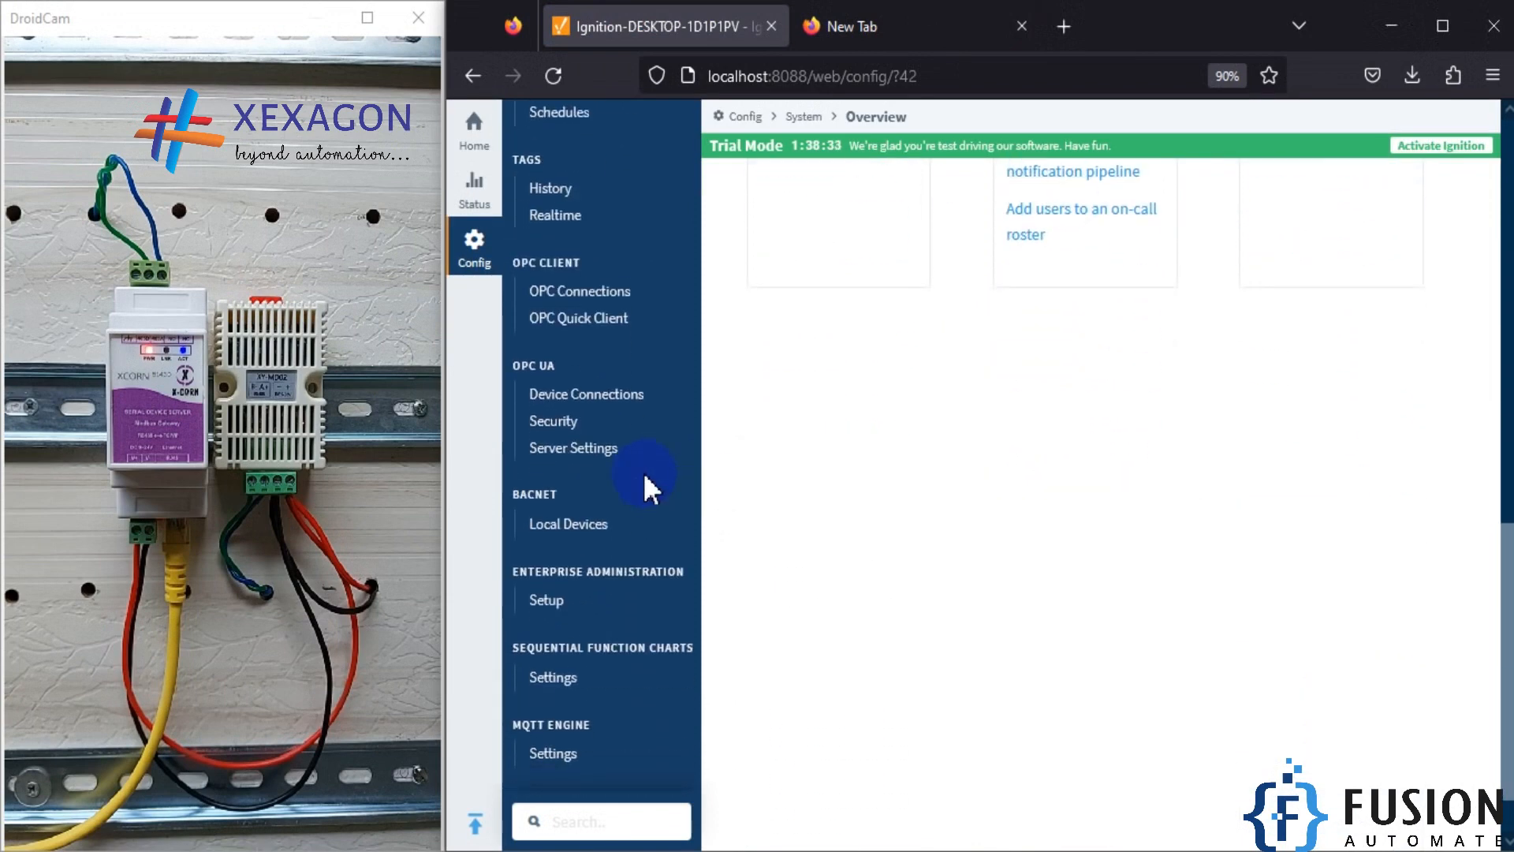
{"action": "left_click", "coordinate": [616, 397]}
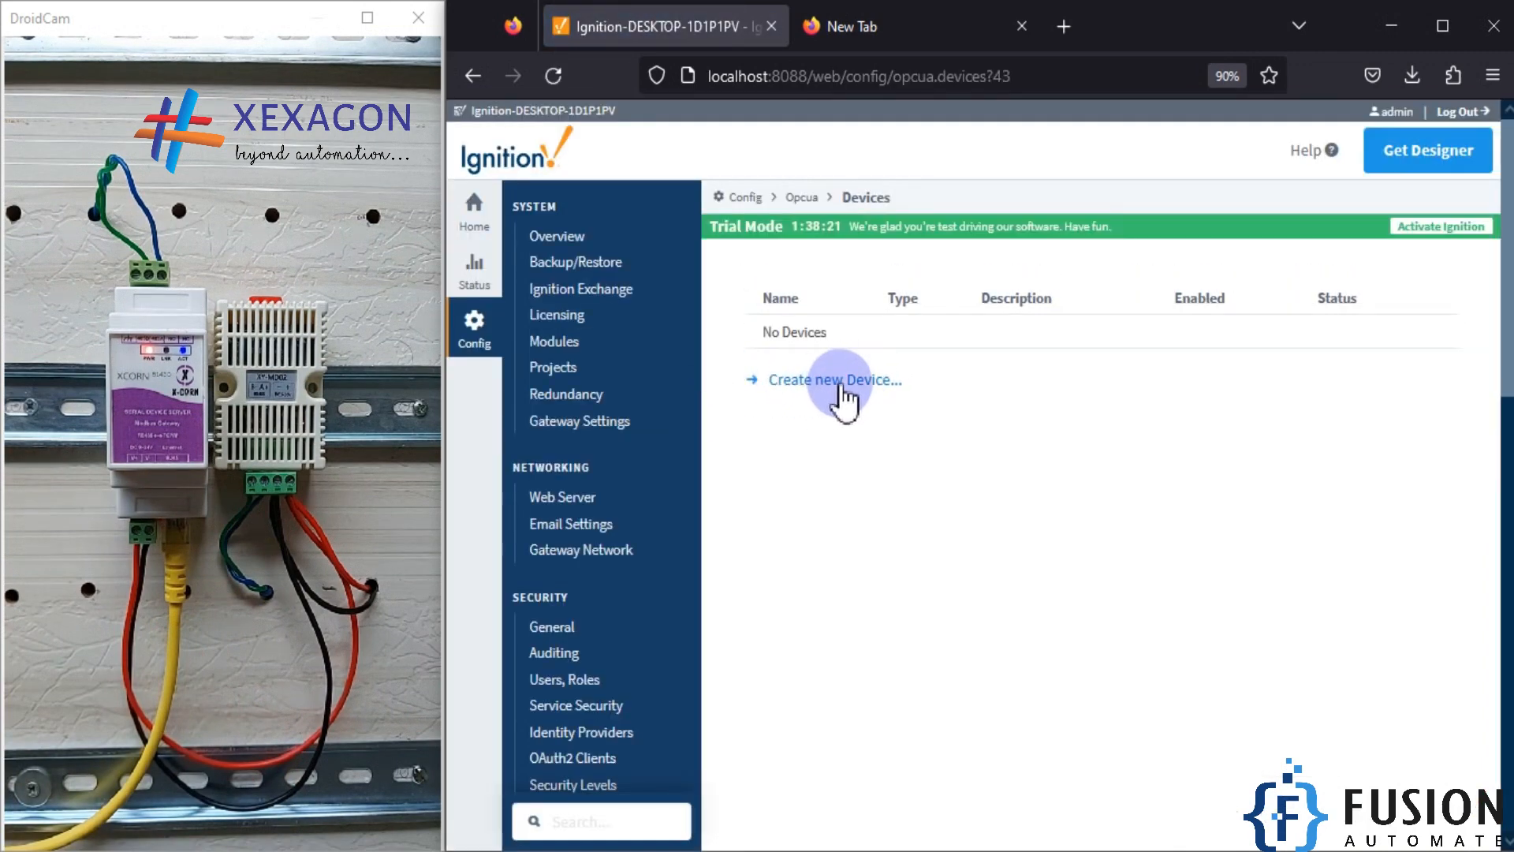
Step: Start creating a new device that uses the Modbus TCP driver
{"action": "left_click", "coordinate": [834, 388]}
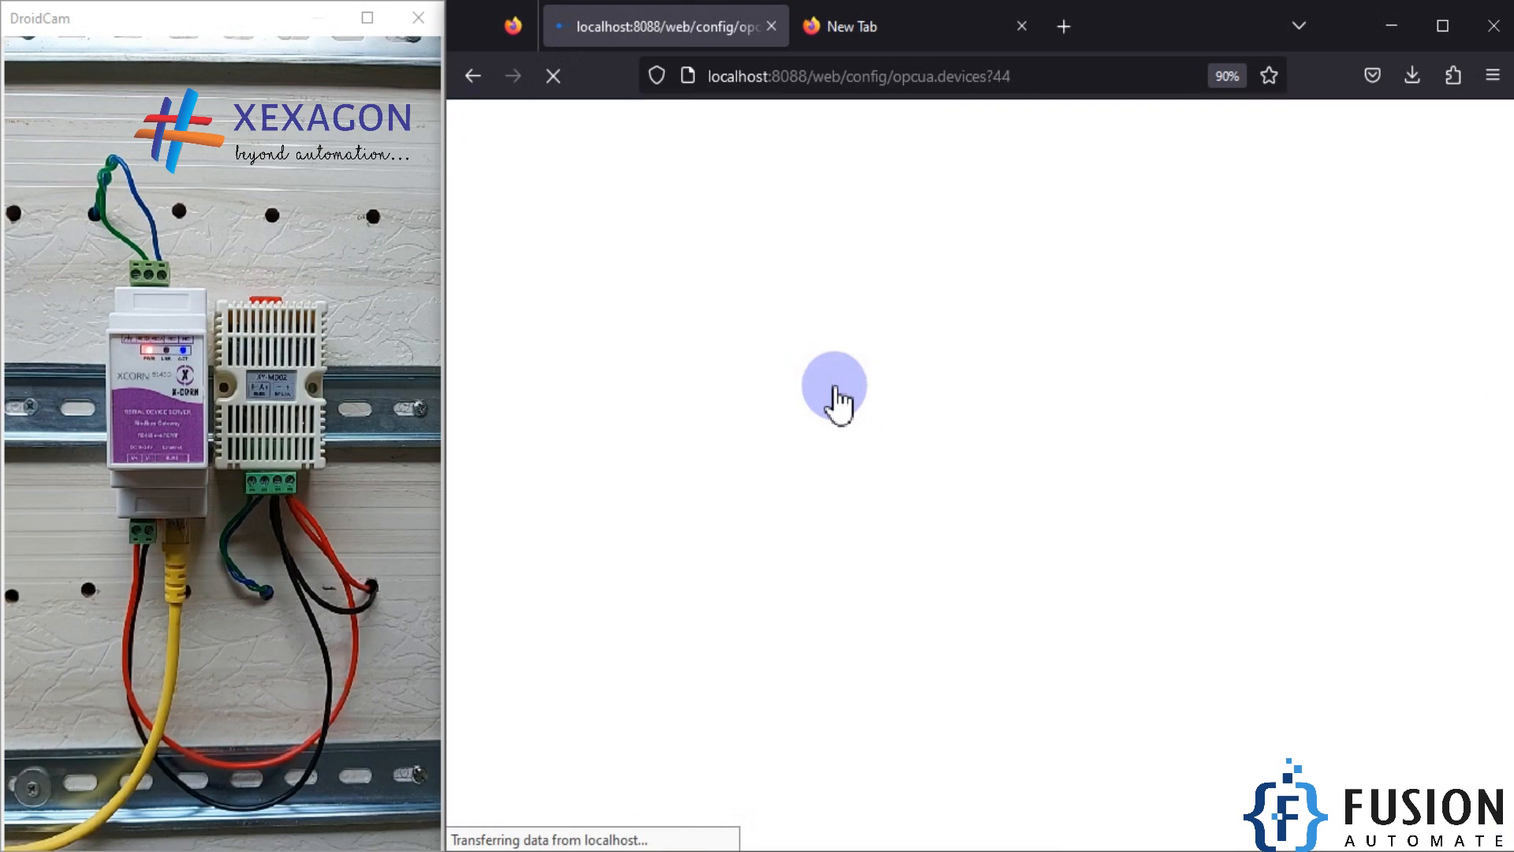
{"action": "scroll", "coordinate": [964, 577], "scroll_direction": "down", "scroll_amount": 10}
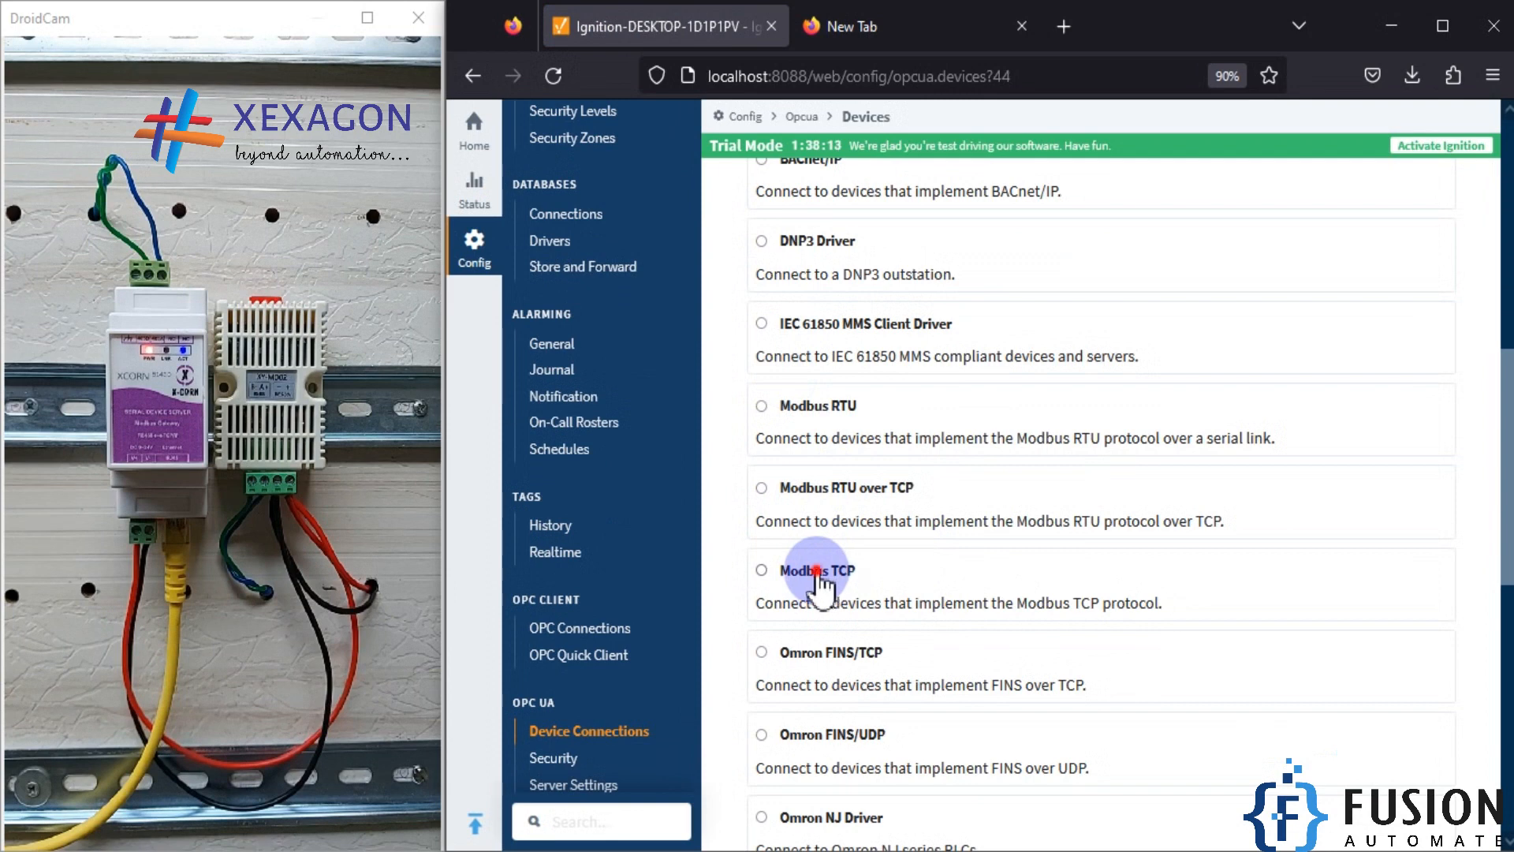
{"action": "left_click", "coordinate": [820, 578]}
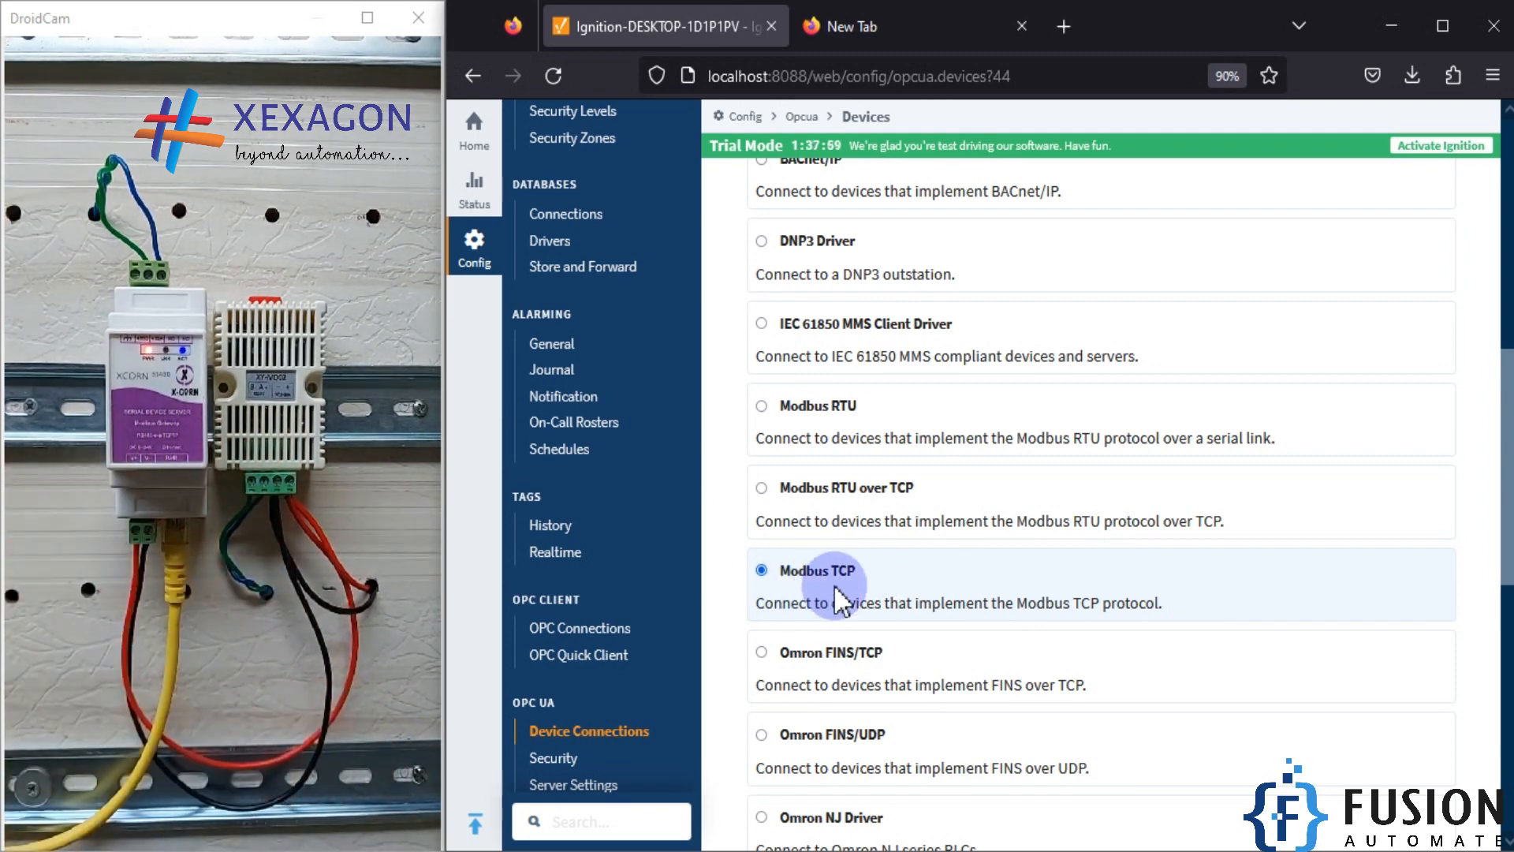
{"action": "scroll", "coordinate": [835, 584], "scroll_direction": "down", "scroll_amount": 2}
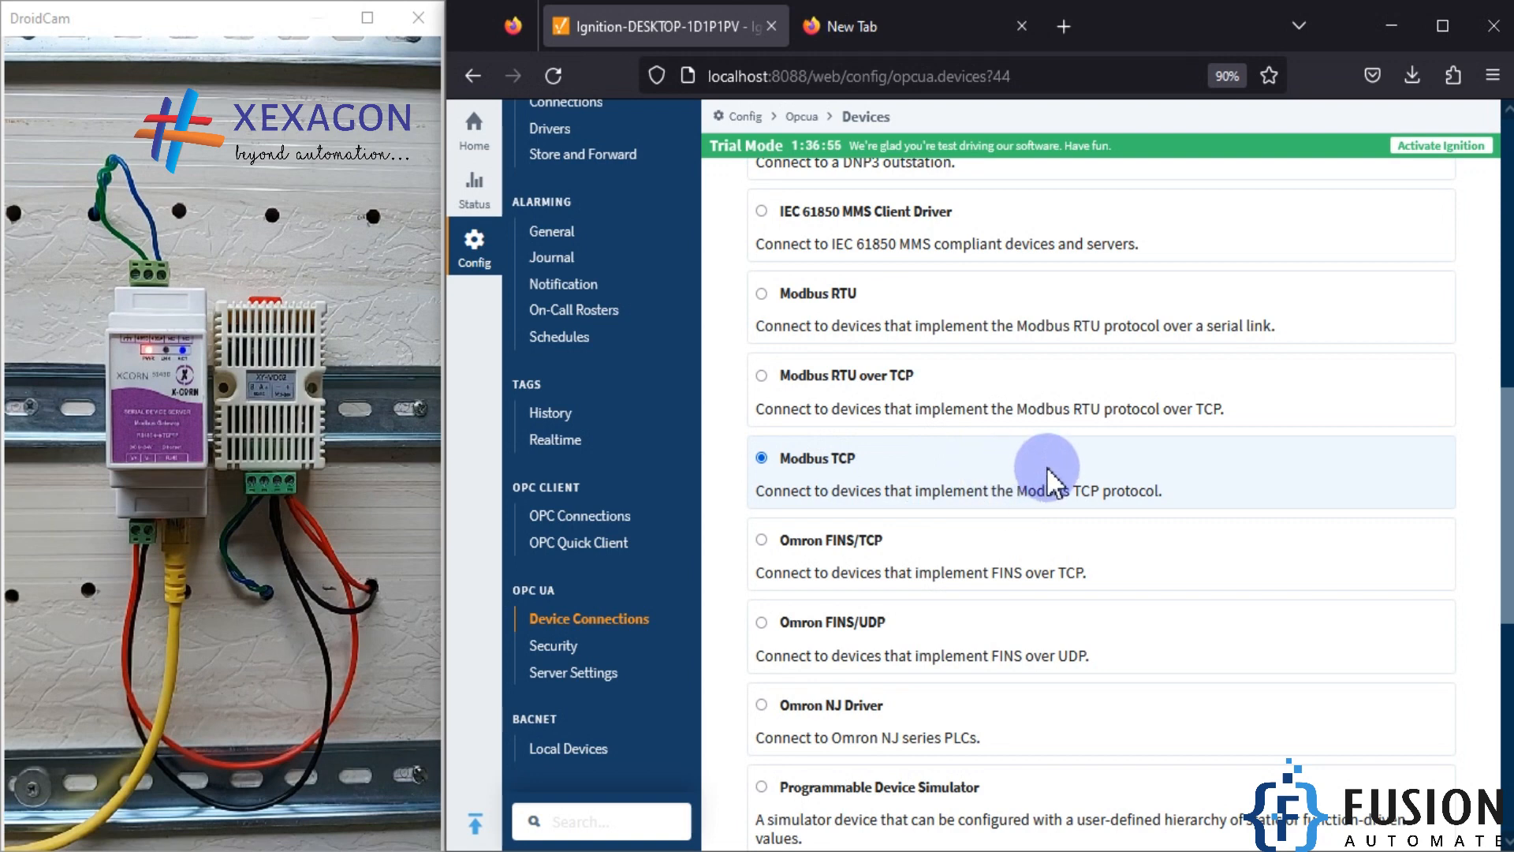
{"action": "scroll", "coordinate": [1047, 466], "scroll_direction": "down", "scroll_amount": 6}
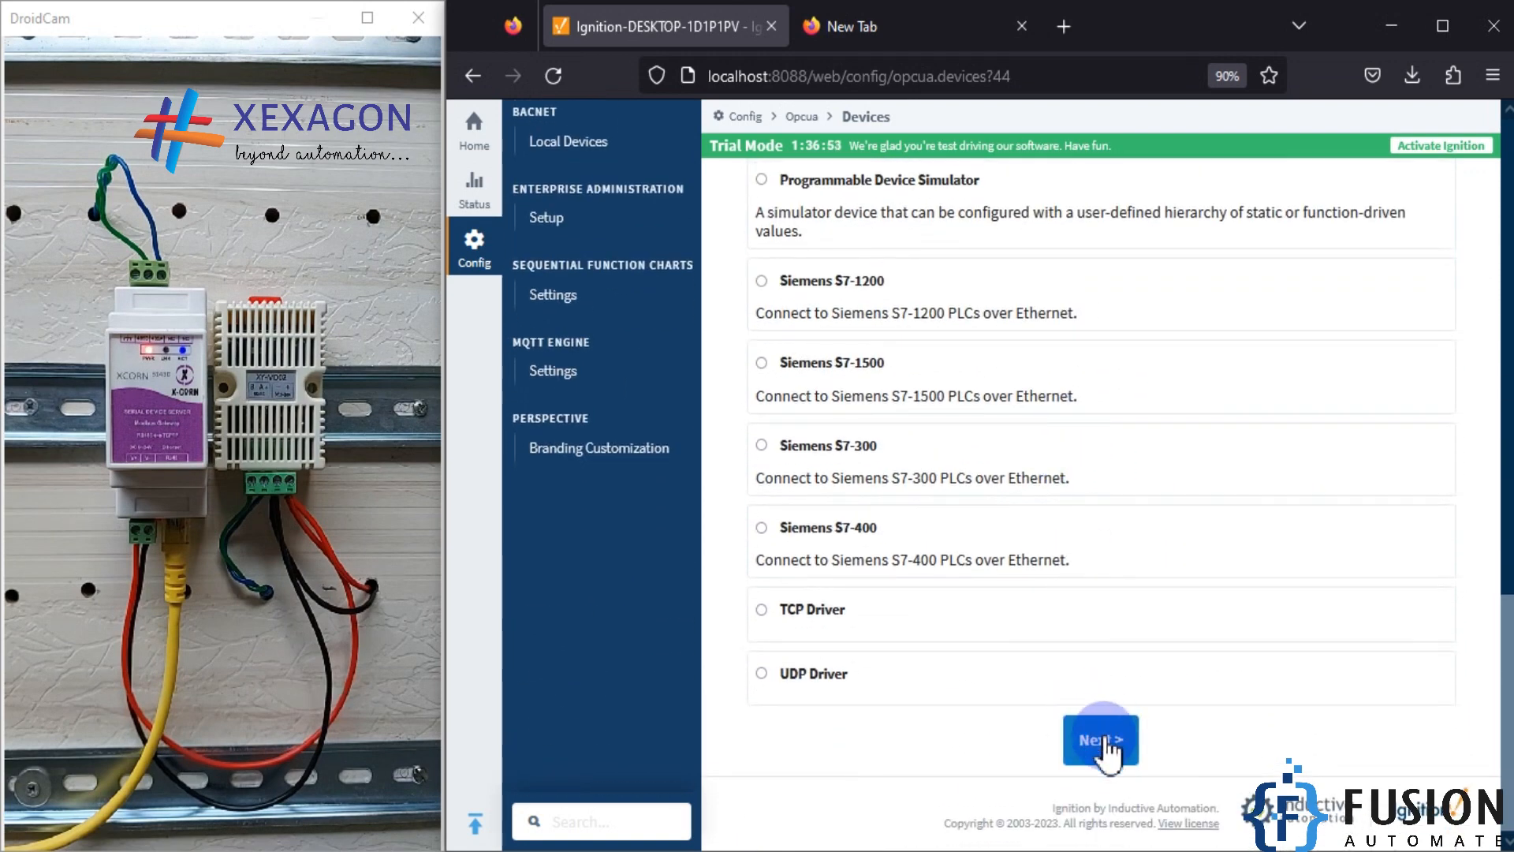
{"action": "left_click", "coordinate": [1104, 742]}
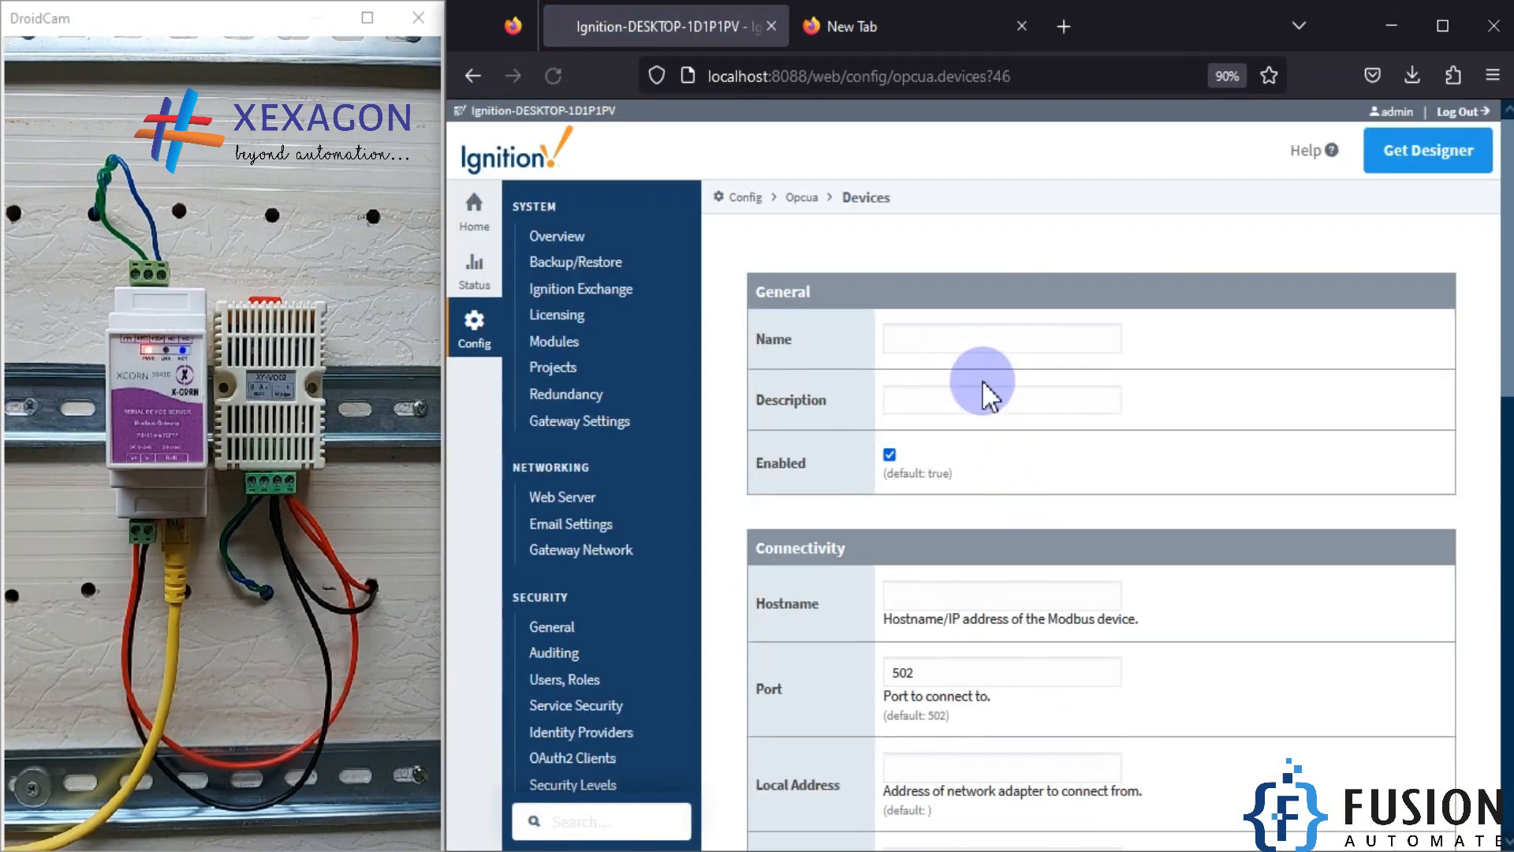
Step: Name the new Modbus TCP device SHT20-TCP
{"action": "left_click", "coordinate": [1026, 364]}
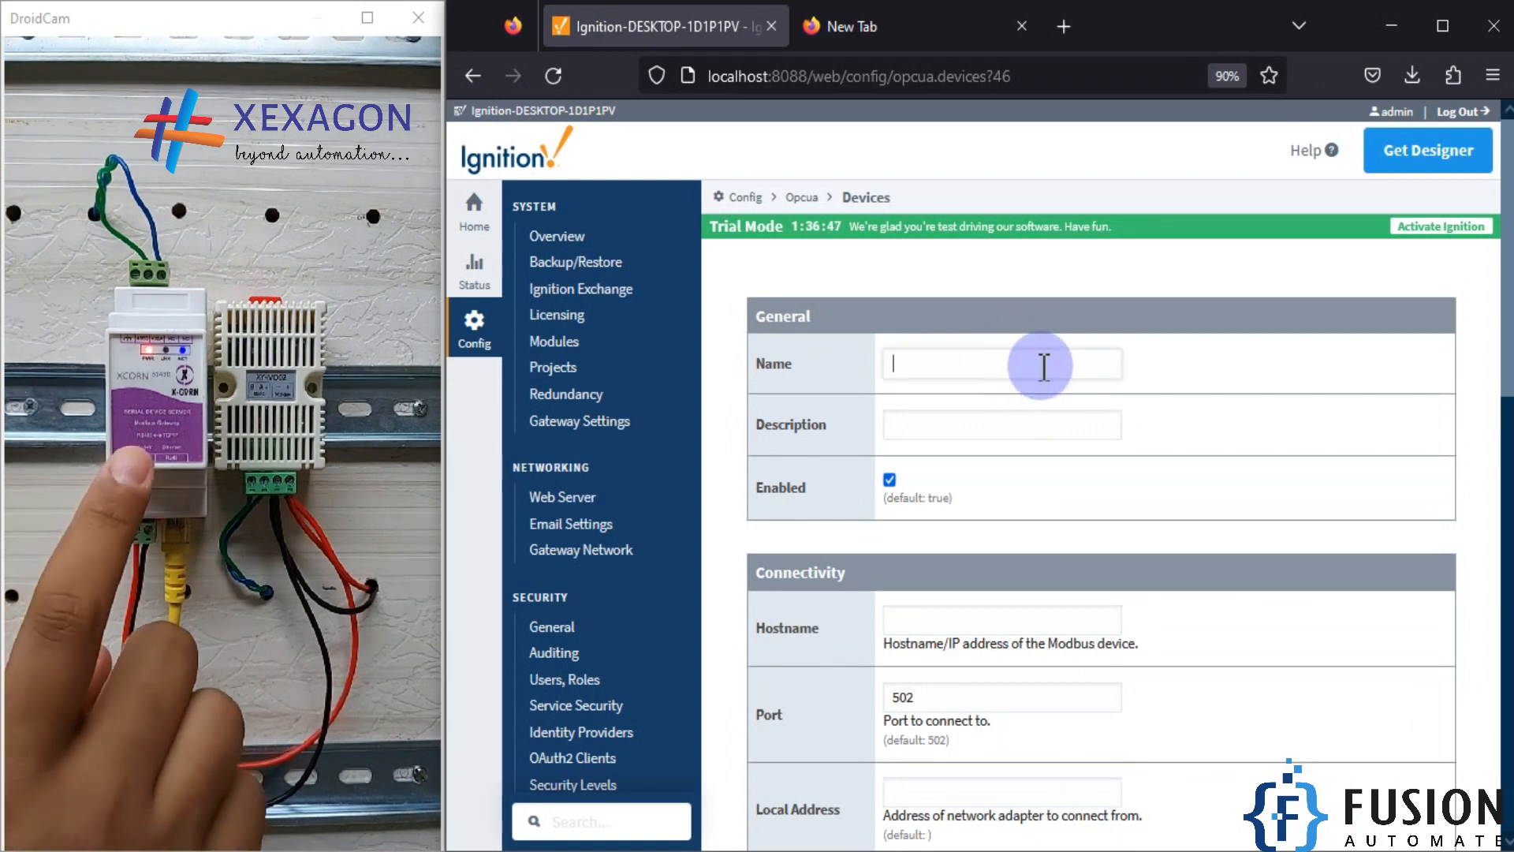
{"action": "type", "text": "SHT"}
{"action": "key", "text": "Down"}
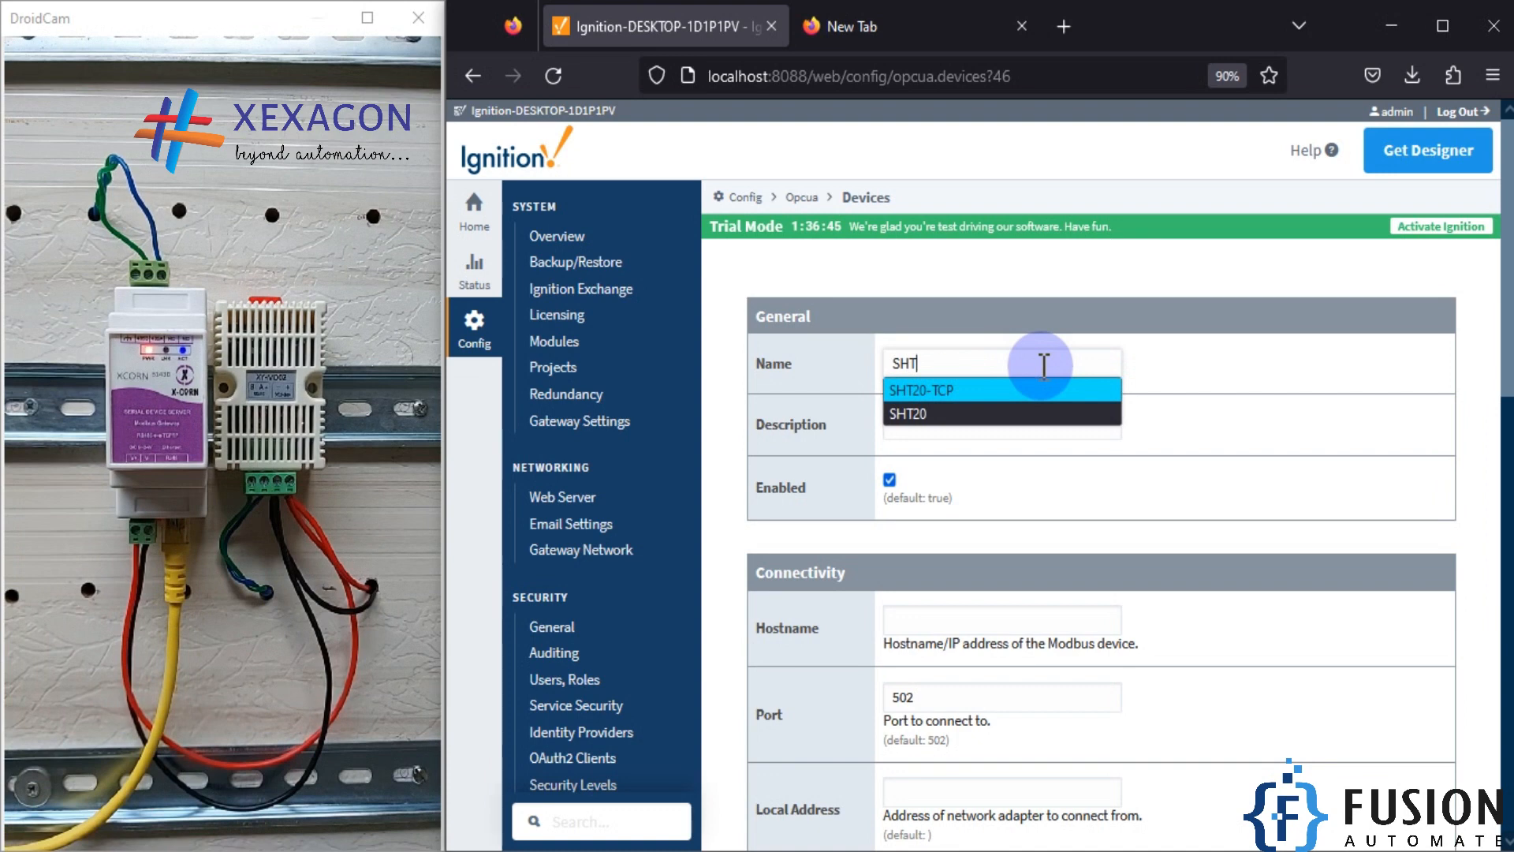
{"action": "key", "text": "Return"}
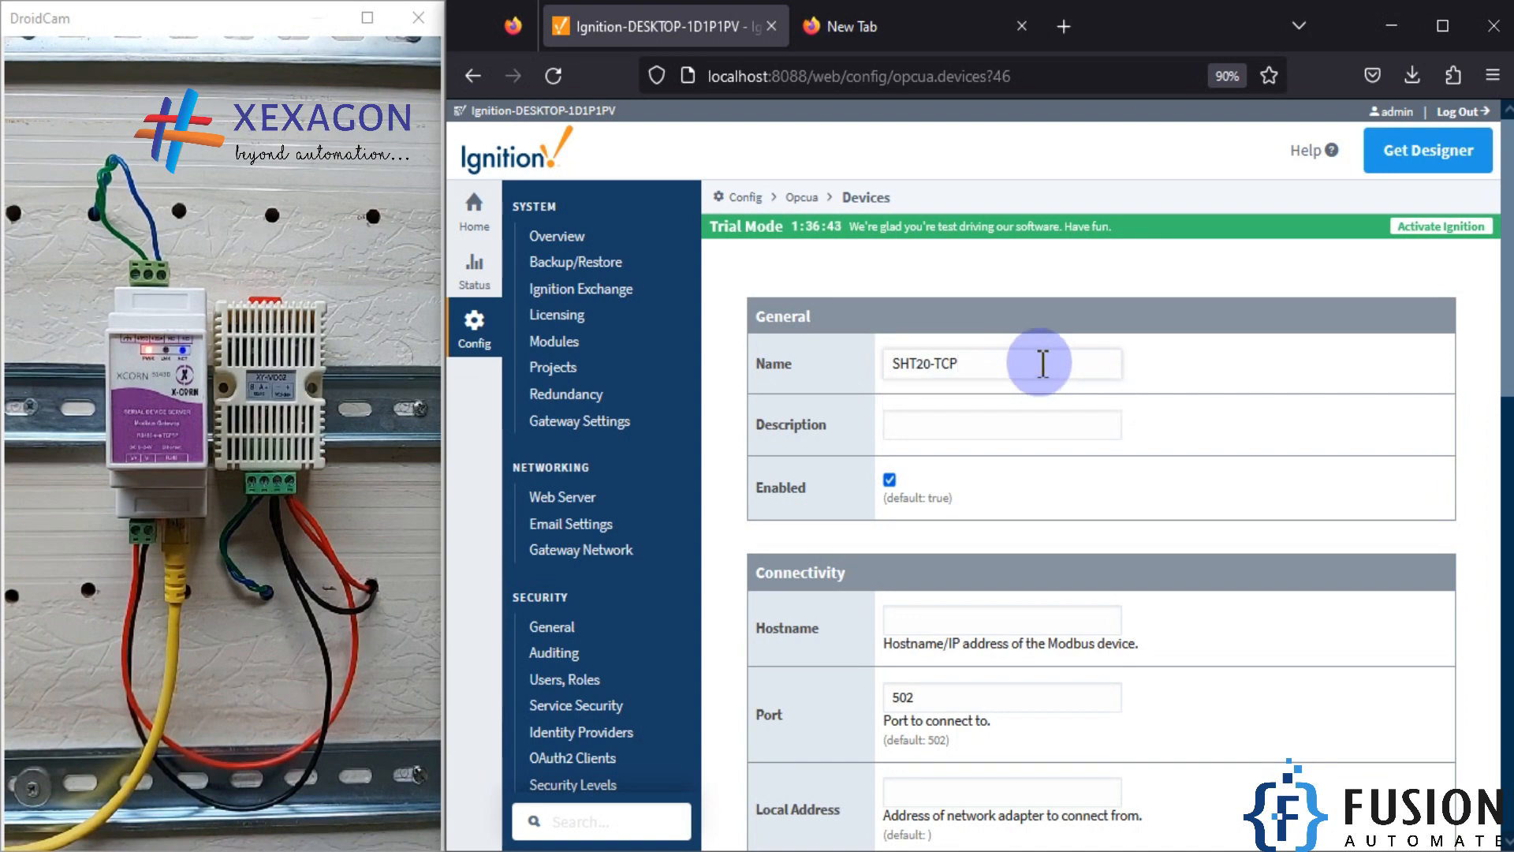
Step: Set the device's hostname to 192.168.1.200
{"action": "scroll", "coordinate": [1043, 371], "scroll_direction": "down", "scroll_amount": 3}
{"action": "left_click", "coordinate": [962, 404]}
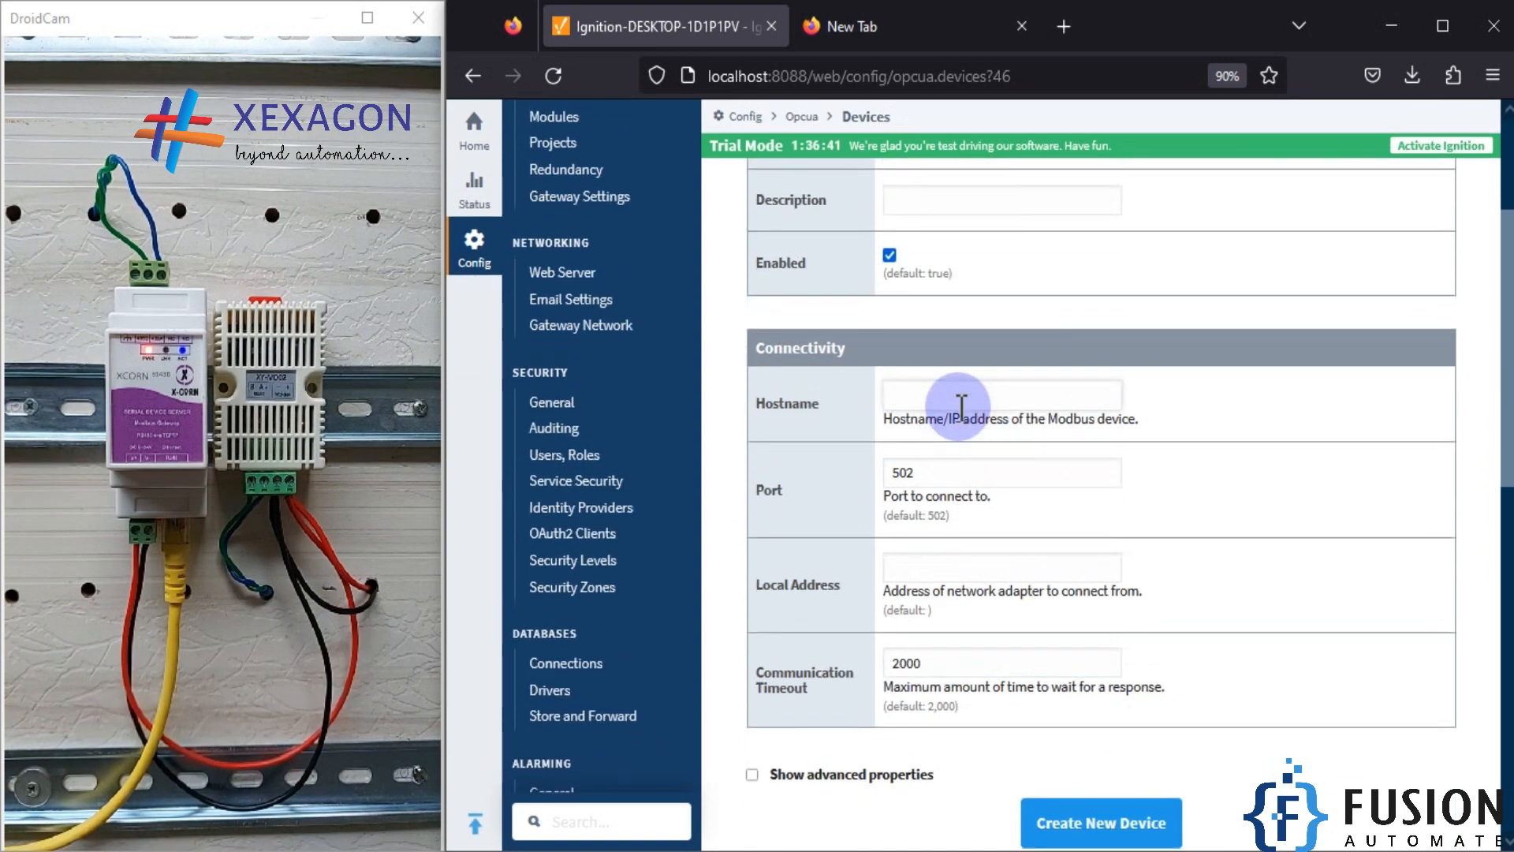
{"action": "type", "text": "192."}
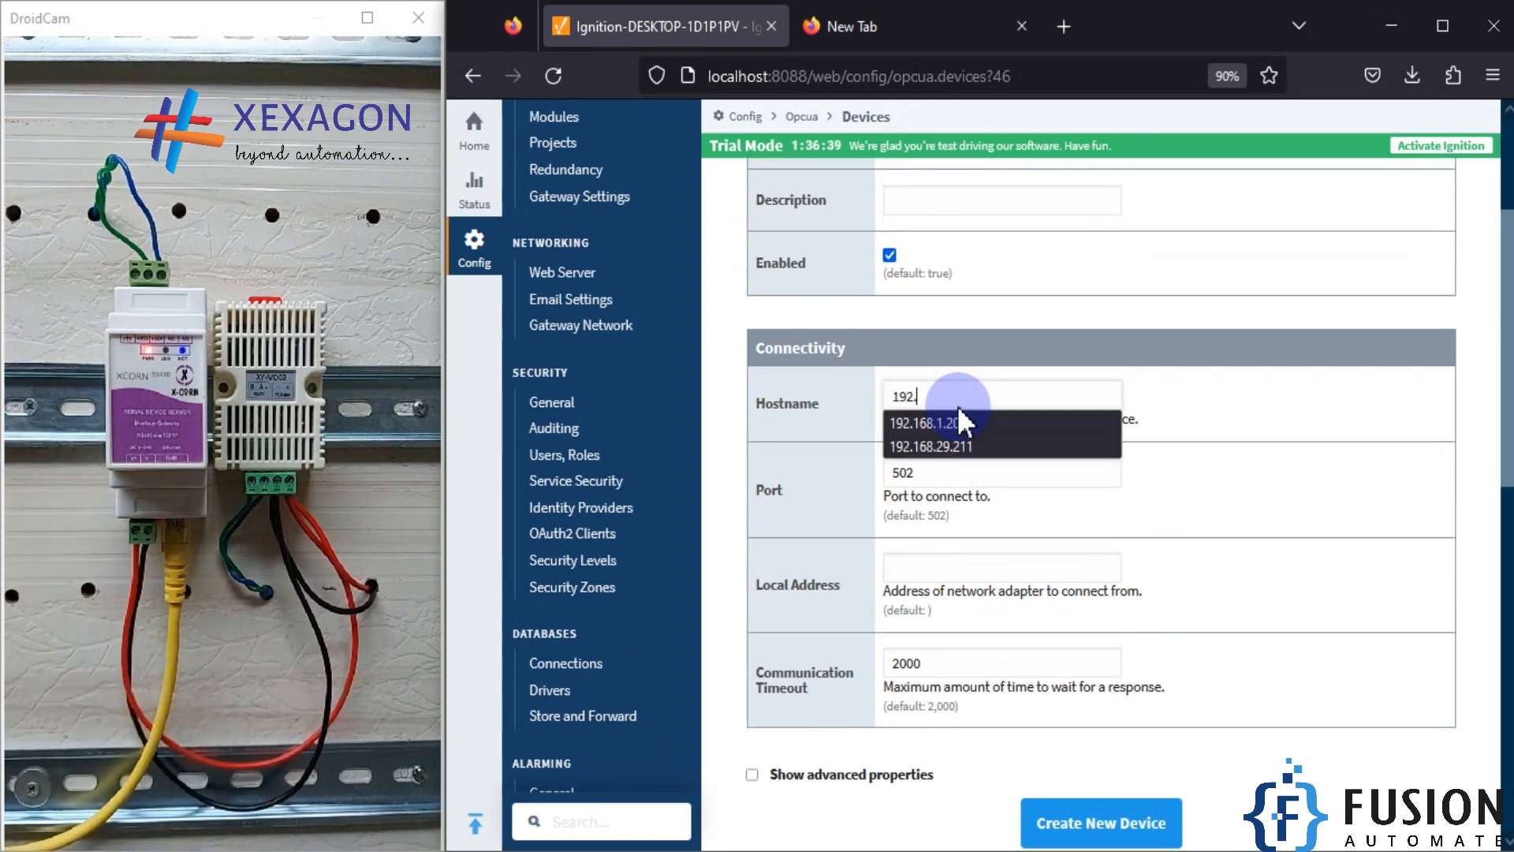
{"action": "left_click", "coordinate": [959, 420]}
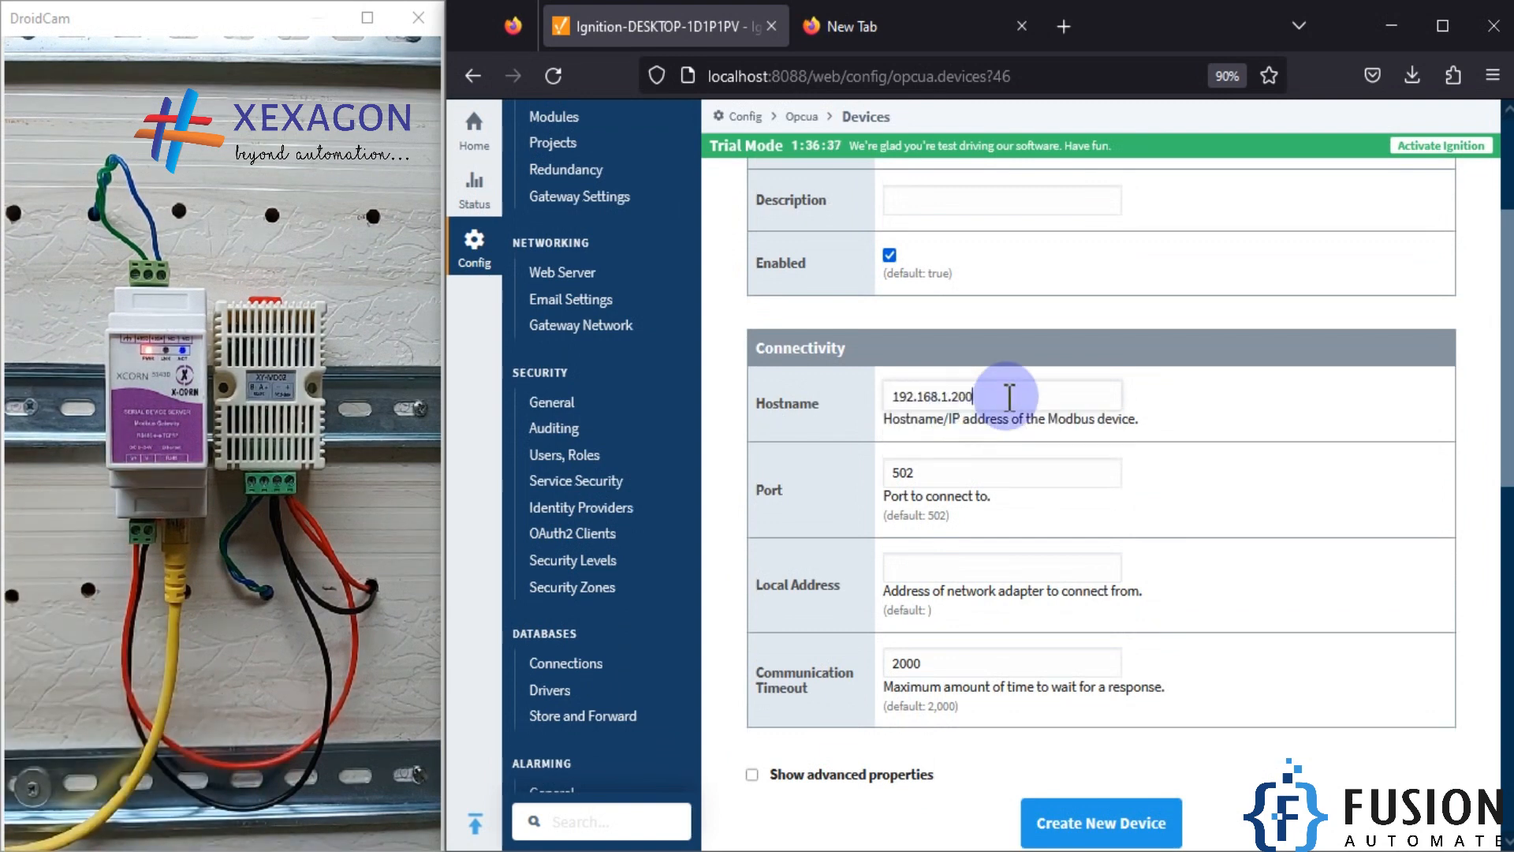
Step: Switch to ModScan32, disconnect it, copy the service port from its connection details, and reconnect with the same settings
{"action": "left_click", "coordinate": [254, 850]}
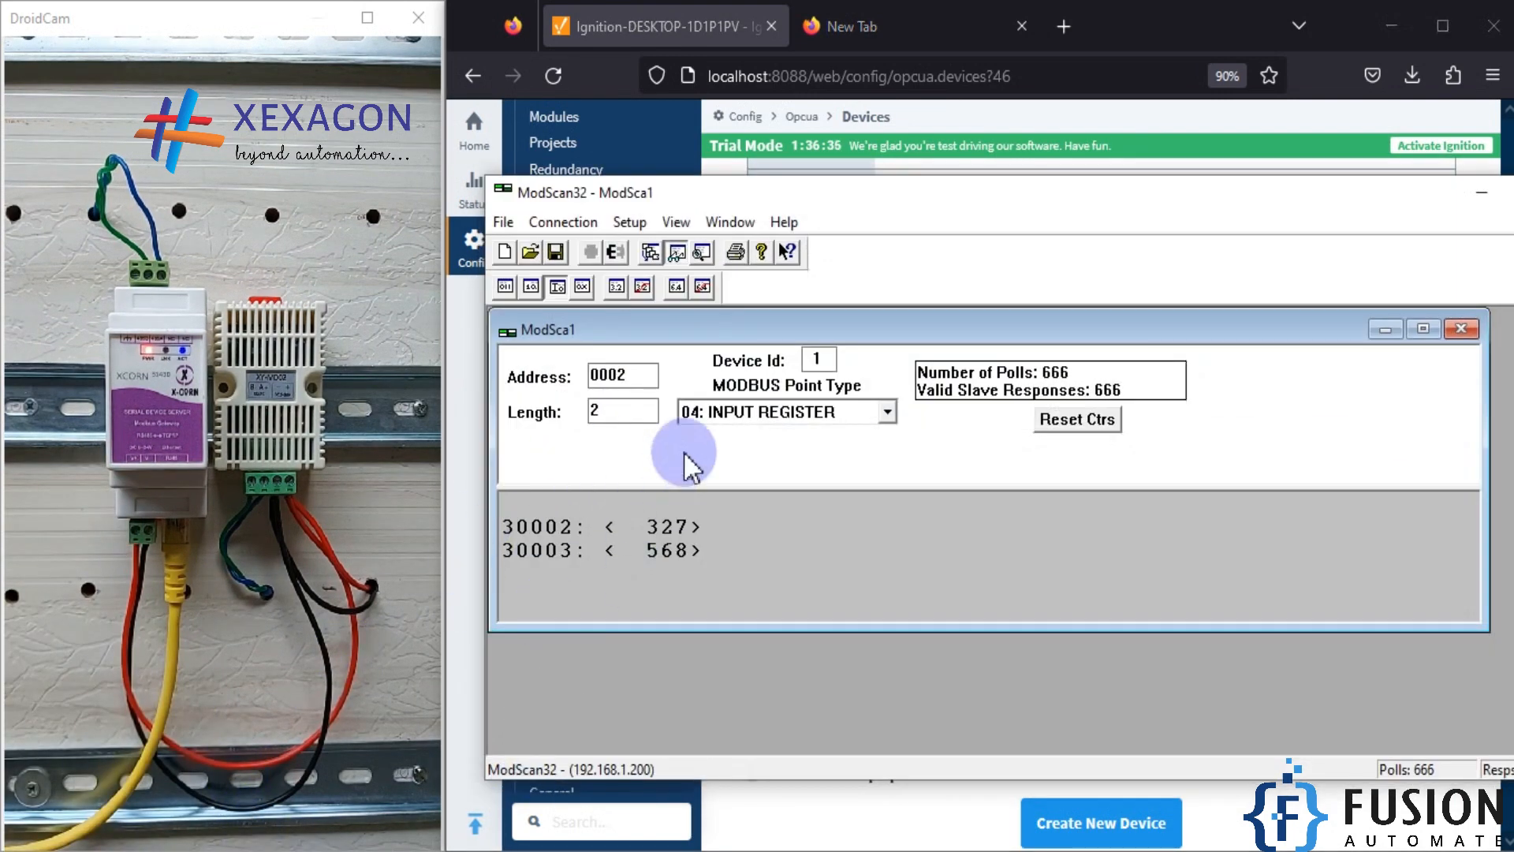
{"action": "left_click", "coordinate": [615, 251]}
{"action": "left_click", "coordinate": [563, 221]}
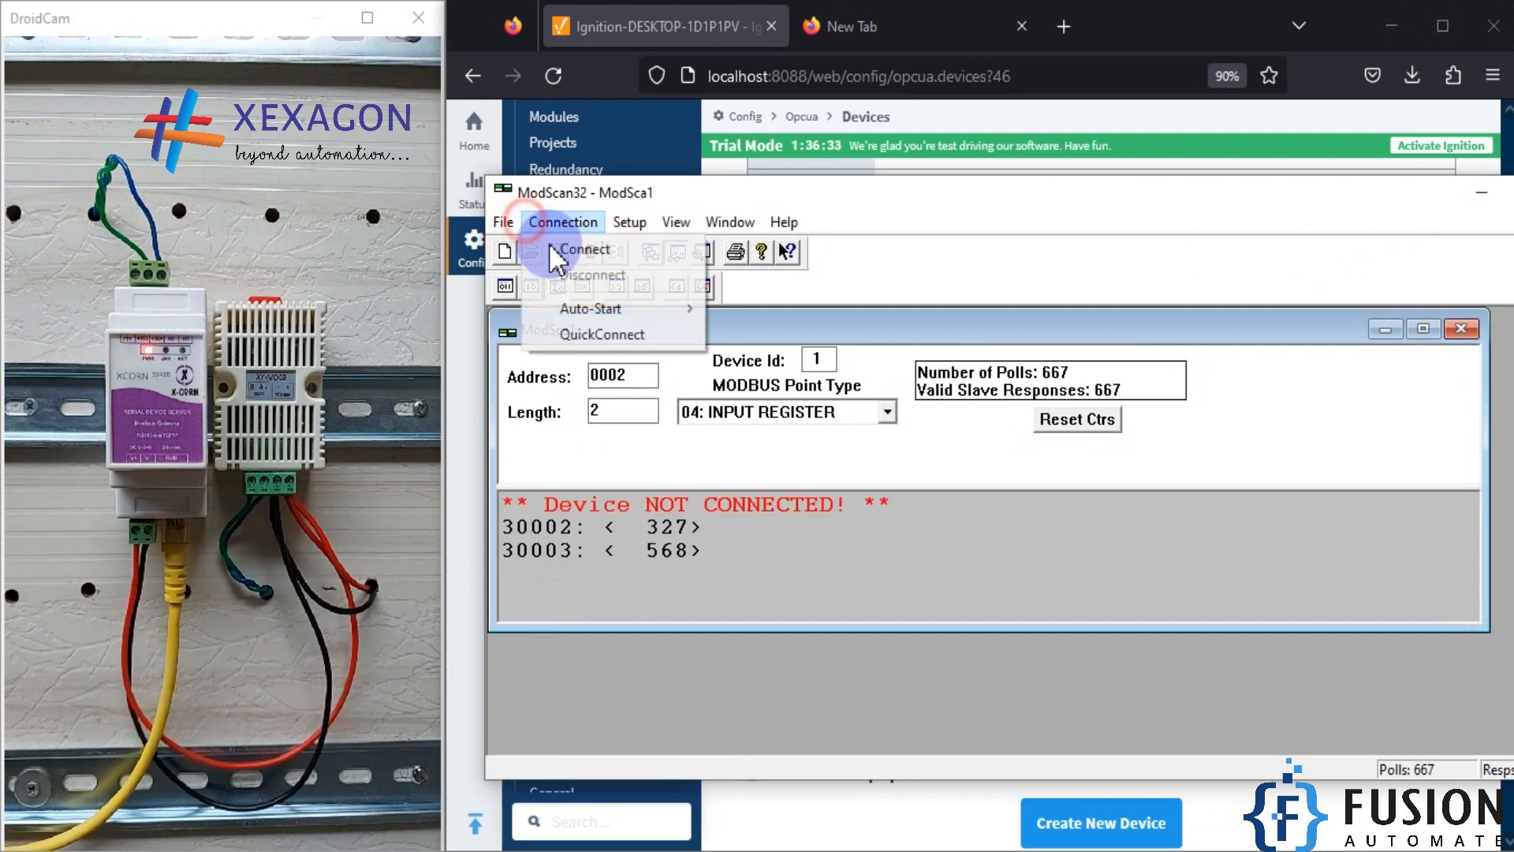
{"action": "left_click", "coordinate": [549, 243]}
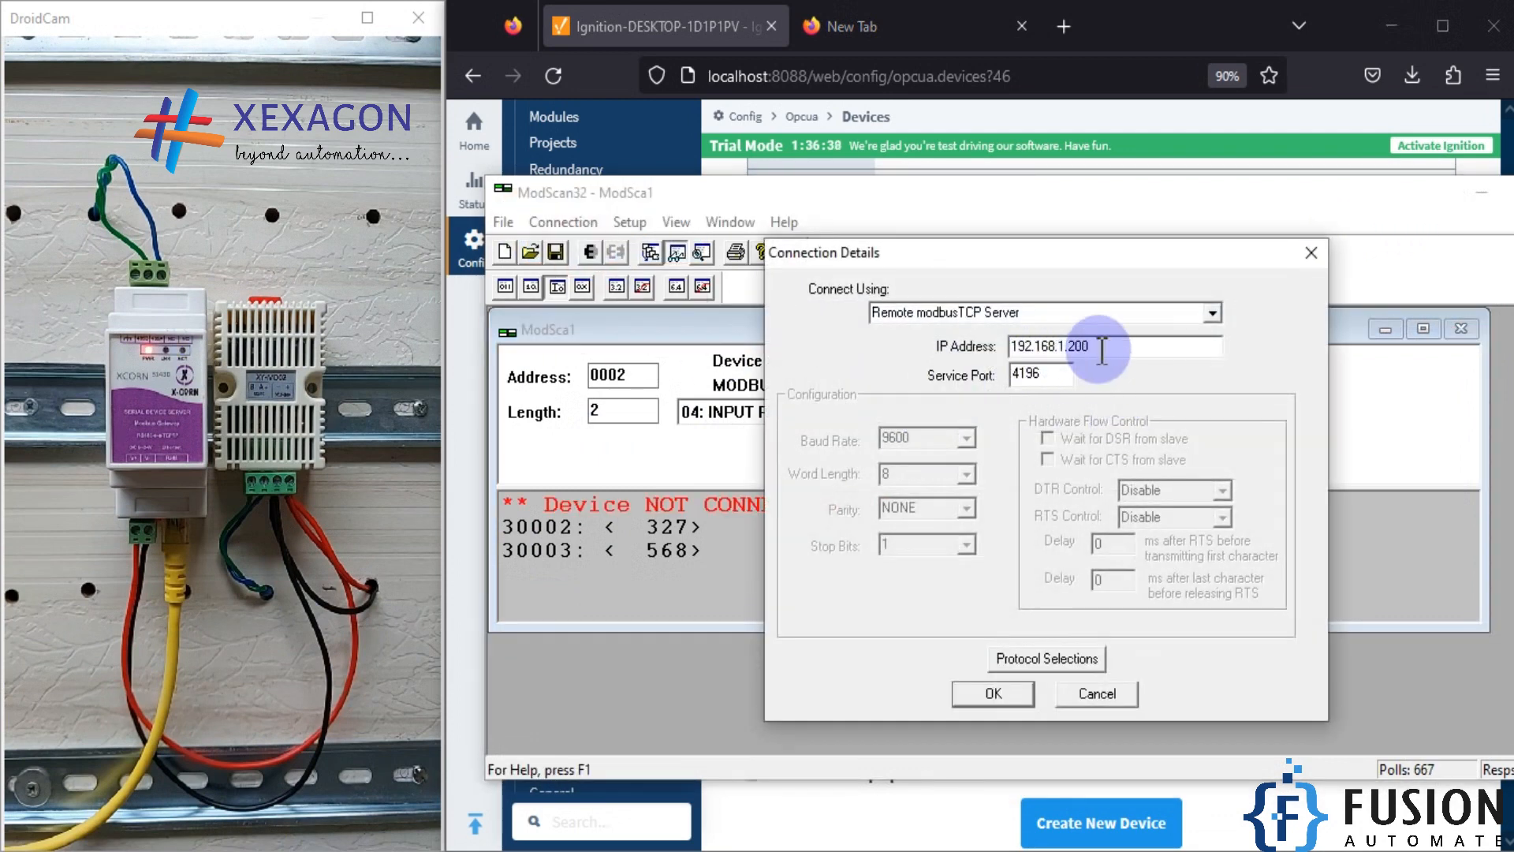
{"action": "left_click_drag", "start_coordinate": [1043, 373], "coordinate": [939, 377]}
{"action": "key", "text": "ctrl+c"}
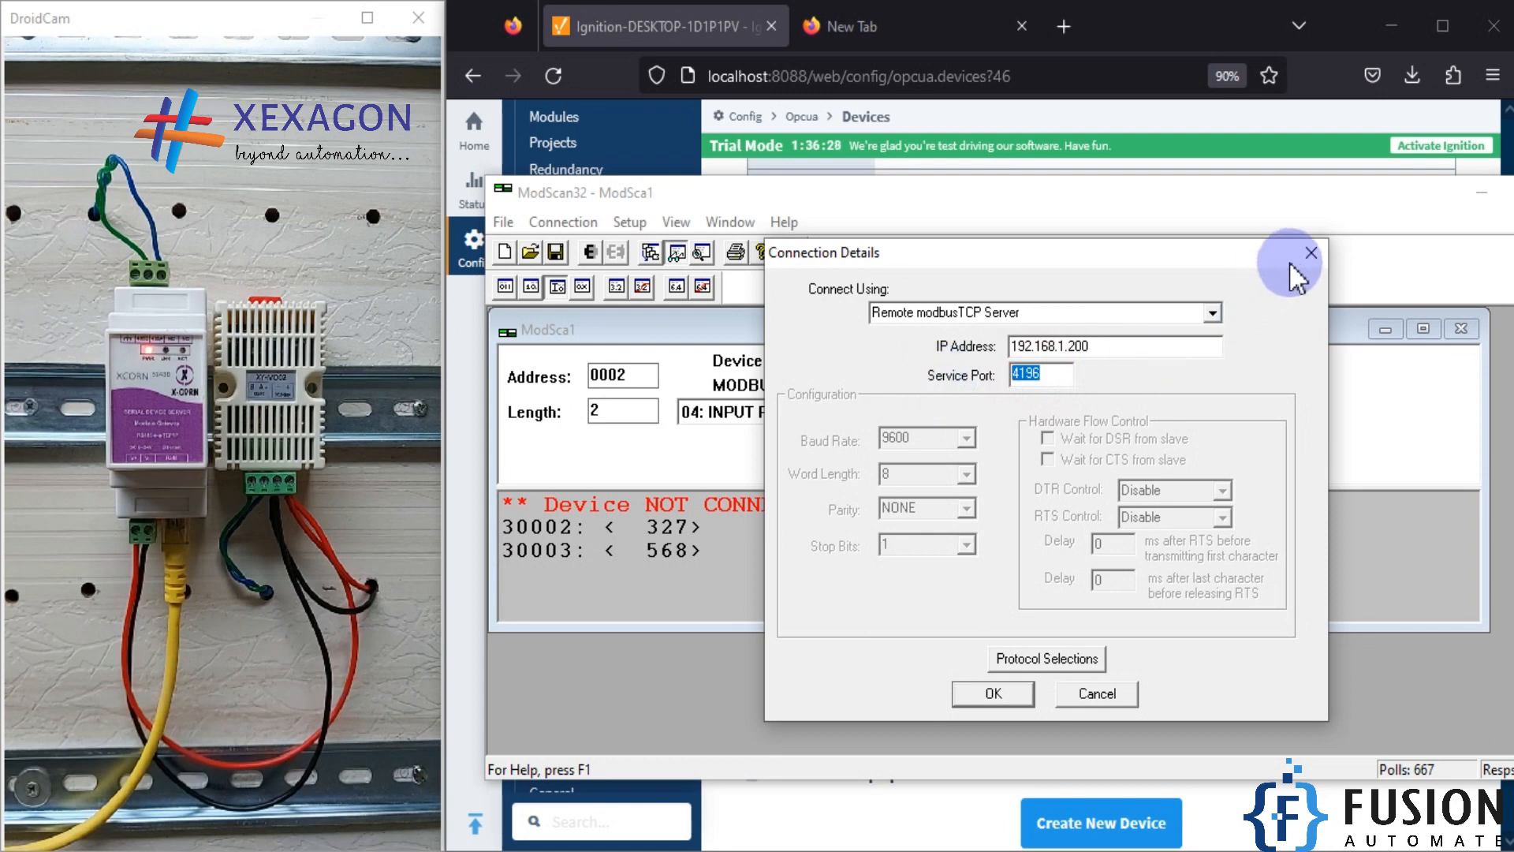
{"action": "left_click", "coordinate": [992, 693]}
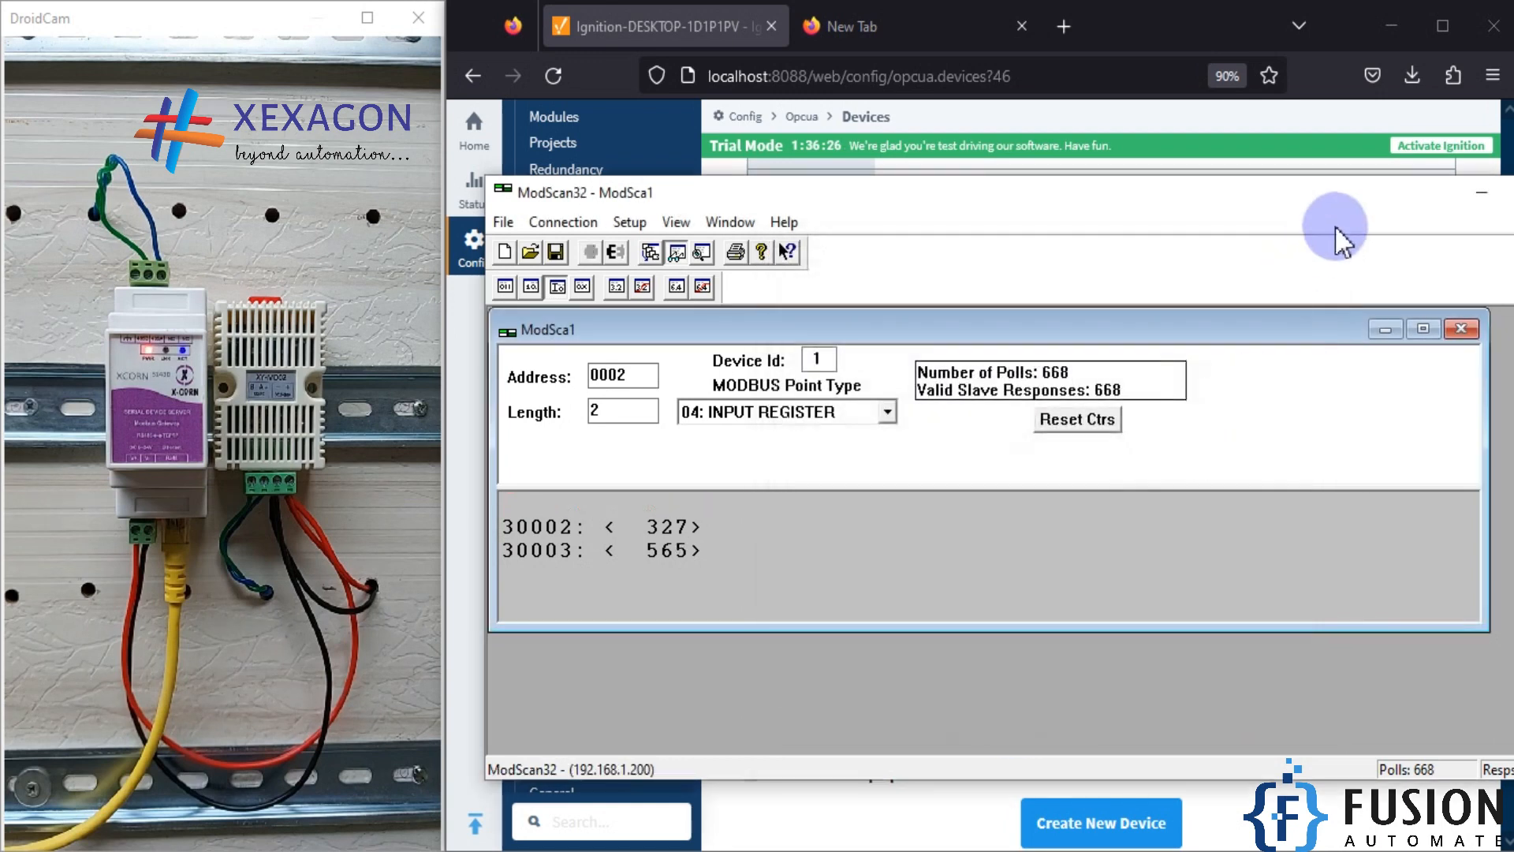
{"action": "left_click", "coordinate": [1475, 199]}
Step: Set the device's port to 4196 and create the new device
{"action": "left_click_drag", "start_coordinate": [981, 477], "coordinate": [735, 478]}
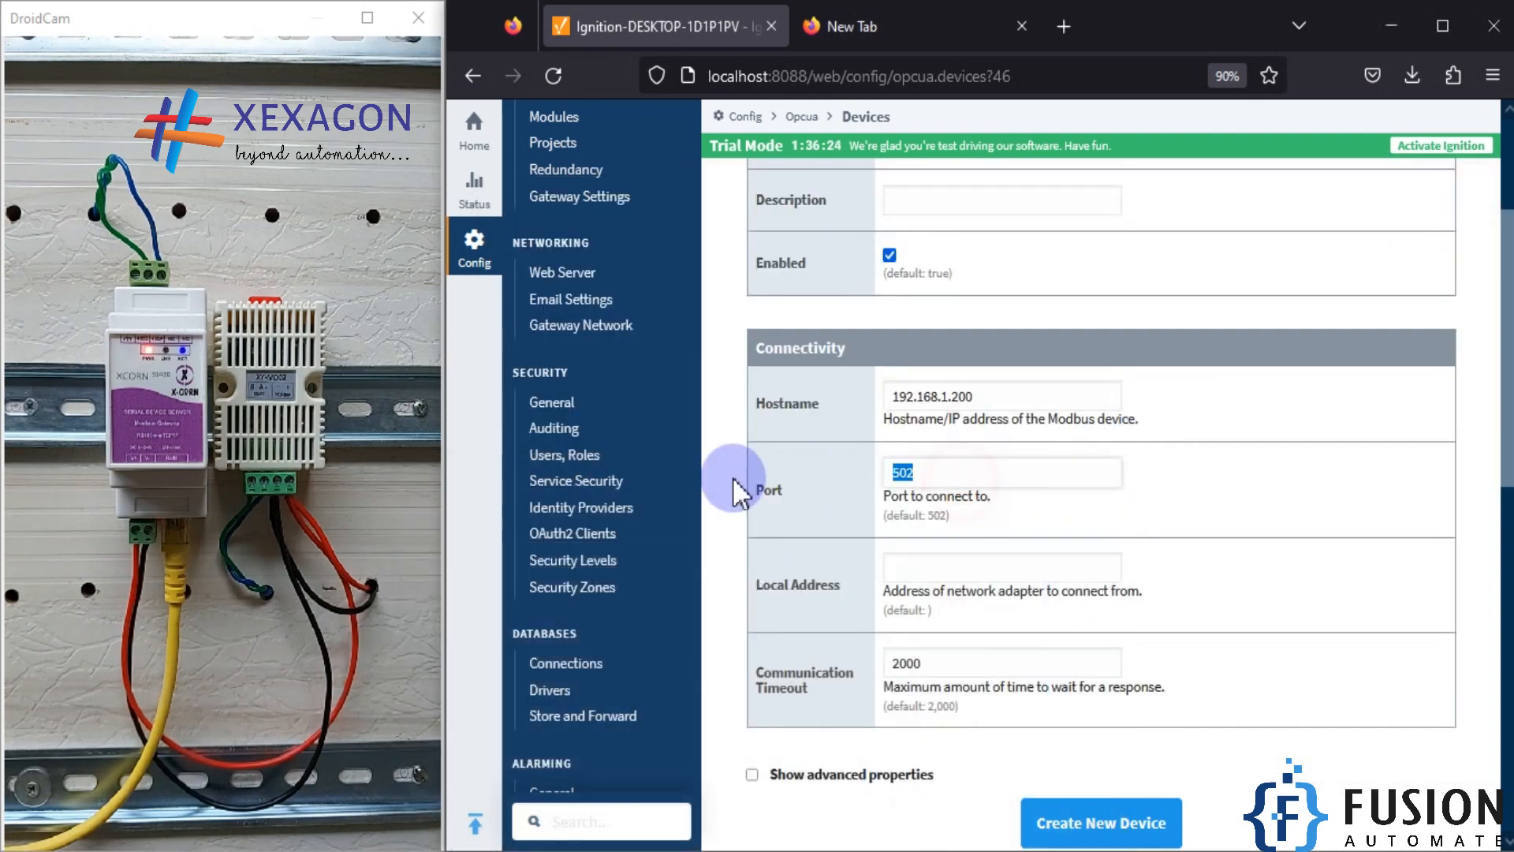
{"action": "key", "text": "ctrl+v"}
{"action": "left_click", "coordinate": [1064, 499]}
{"action": "scroll", "coordinate": [1096, 544], "scroll_direction": "down", "scroll_amount": 2}
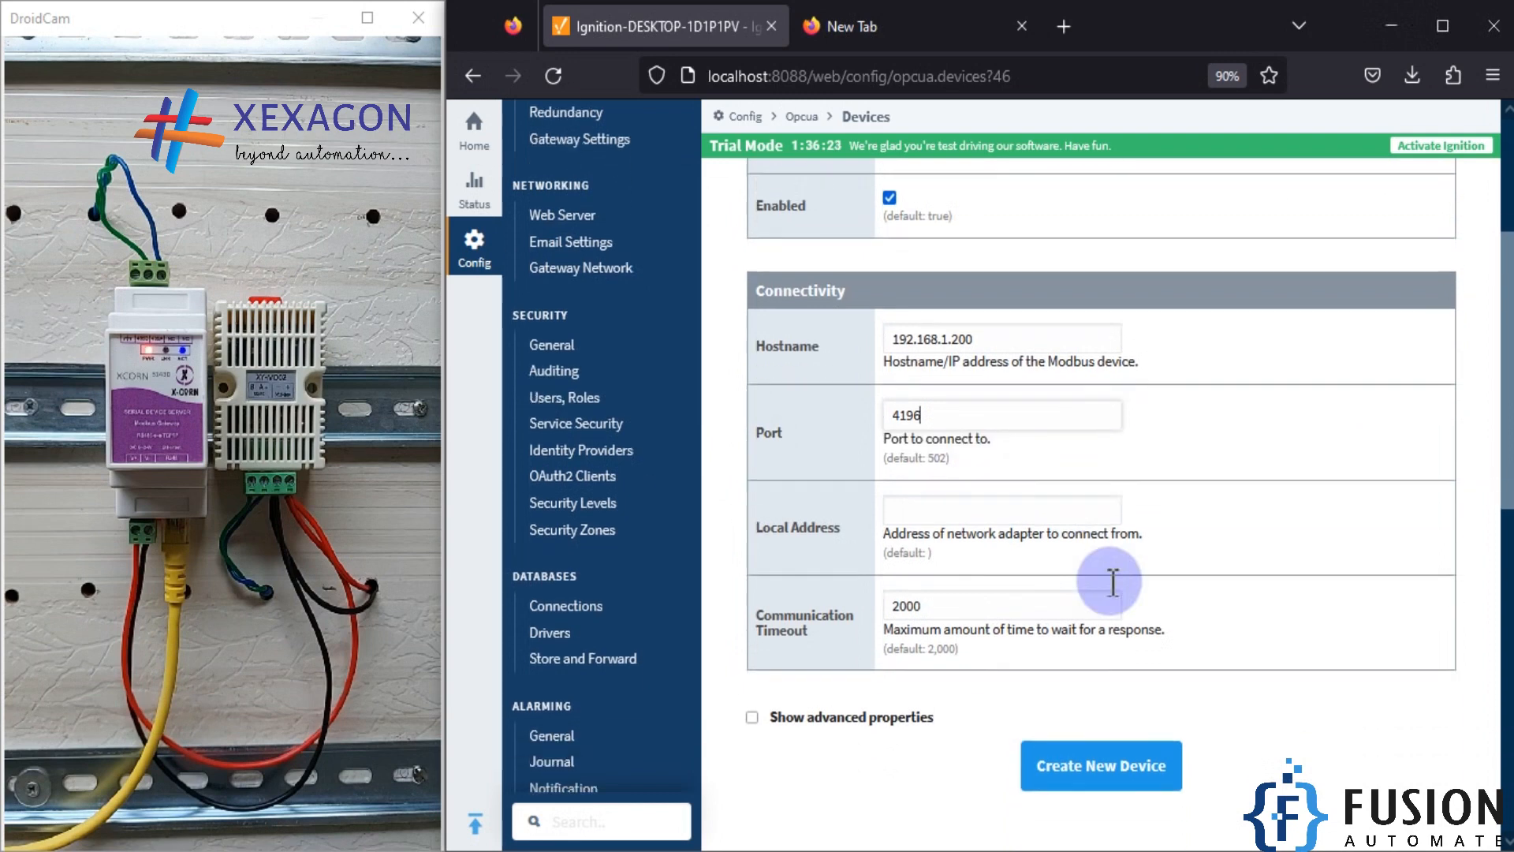
{"action": "left_click", "coordinate": [1119, 724]}
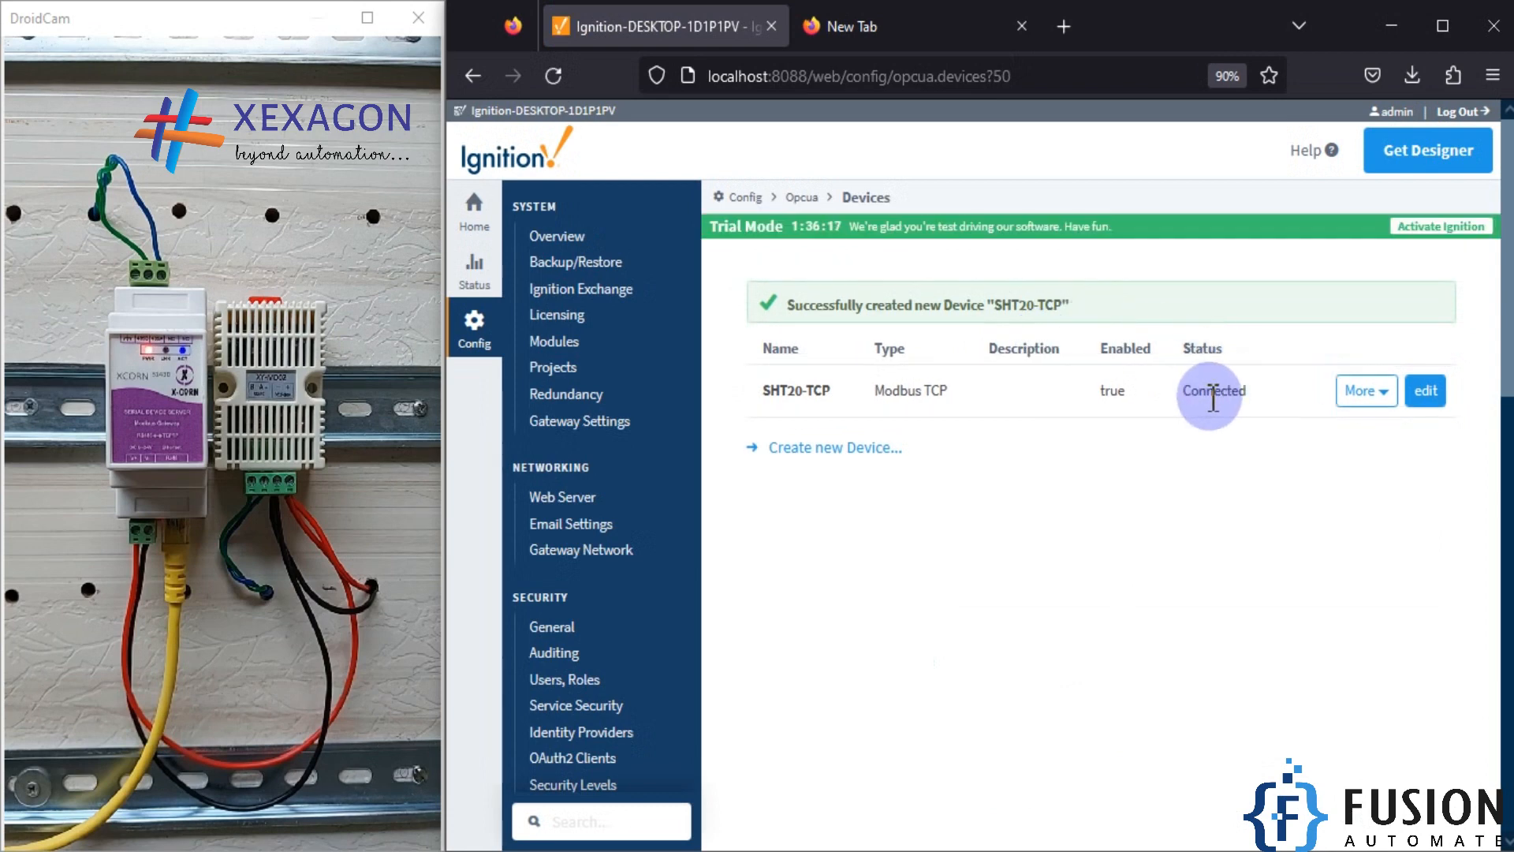
Step: Check the connection status of the SHT20-TCP device and compare it with the connection state in ModScan32
{"action": "double_click", "coordinate": [1219, 391]}
{"action": "left_click", "coordinate": [1242, 444]}
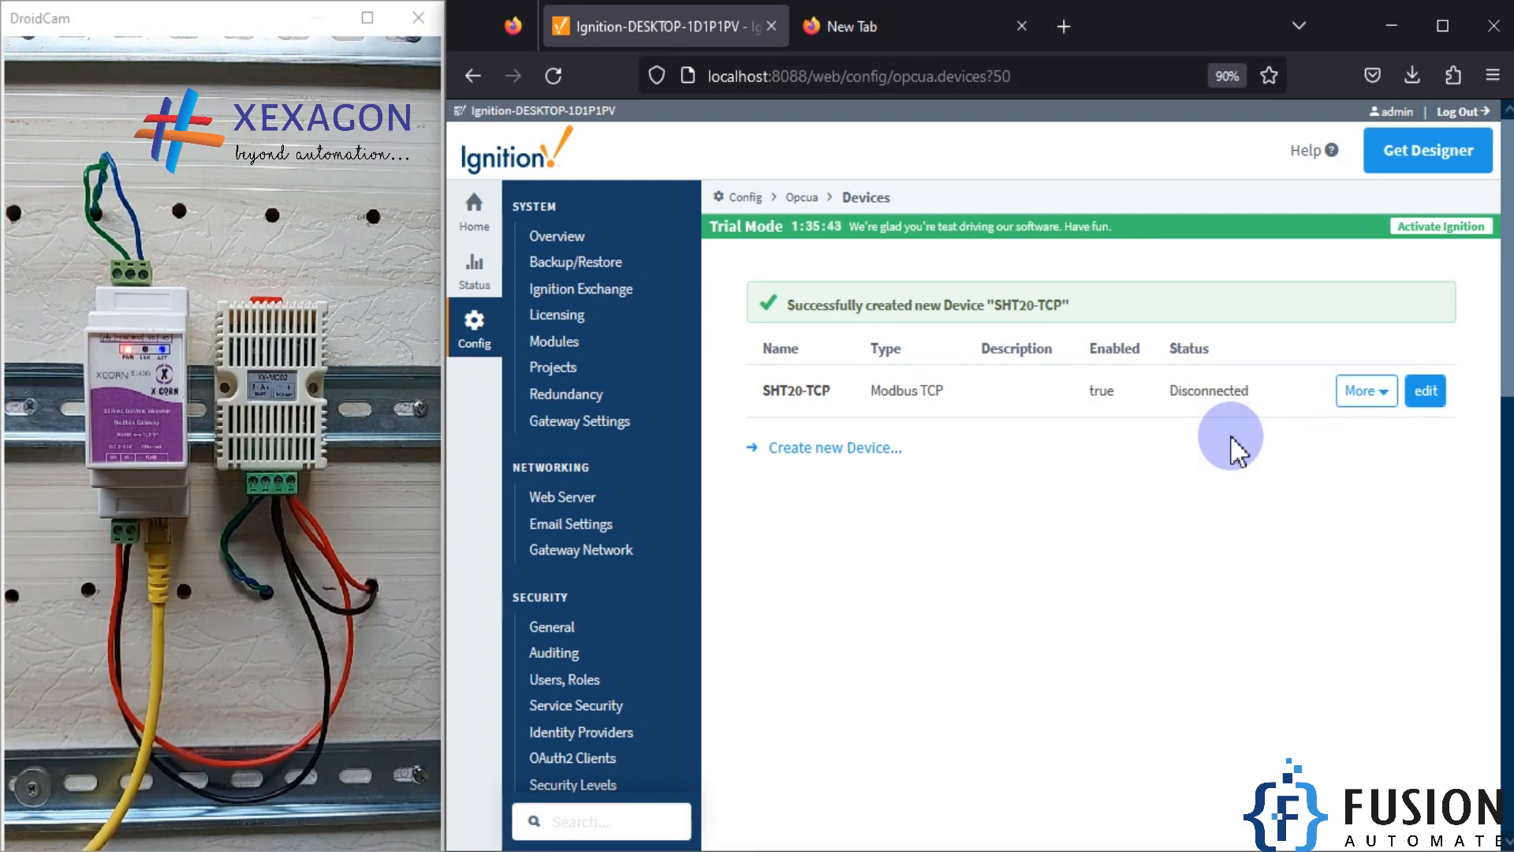
{"action": "double_click", "coordinate": [1231, 398]}
{"action": "left_click", "coordinate": [1253, 447]}
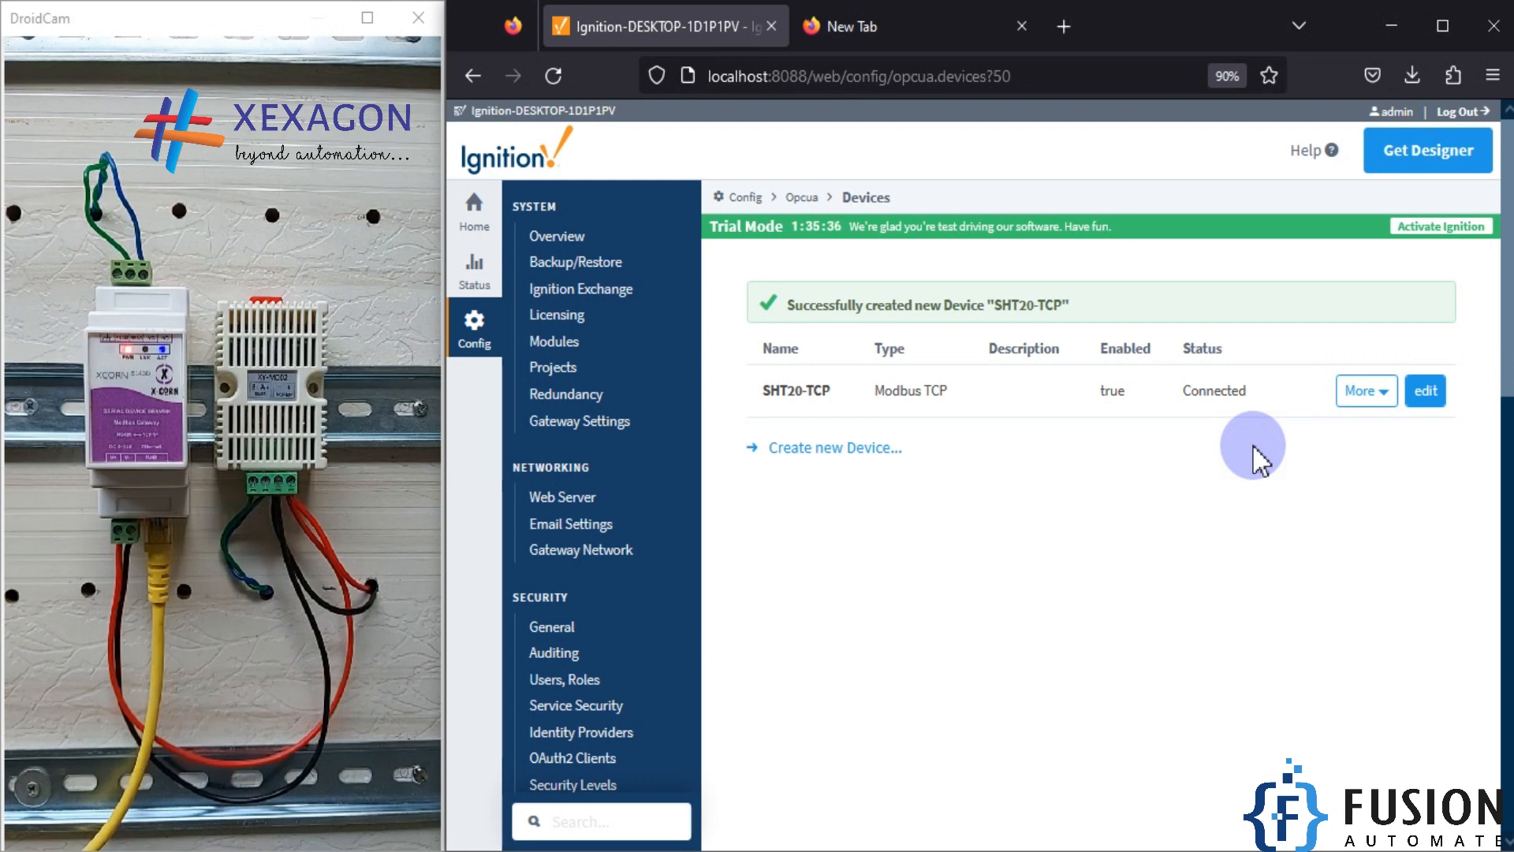
{"action": "left_click", "coordinate": [541, 849]}
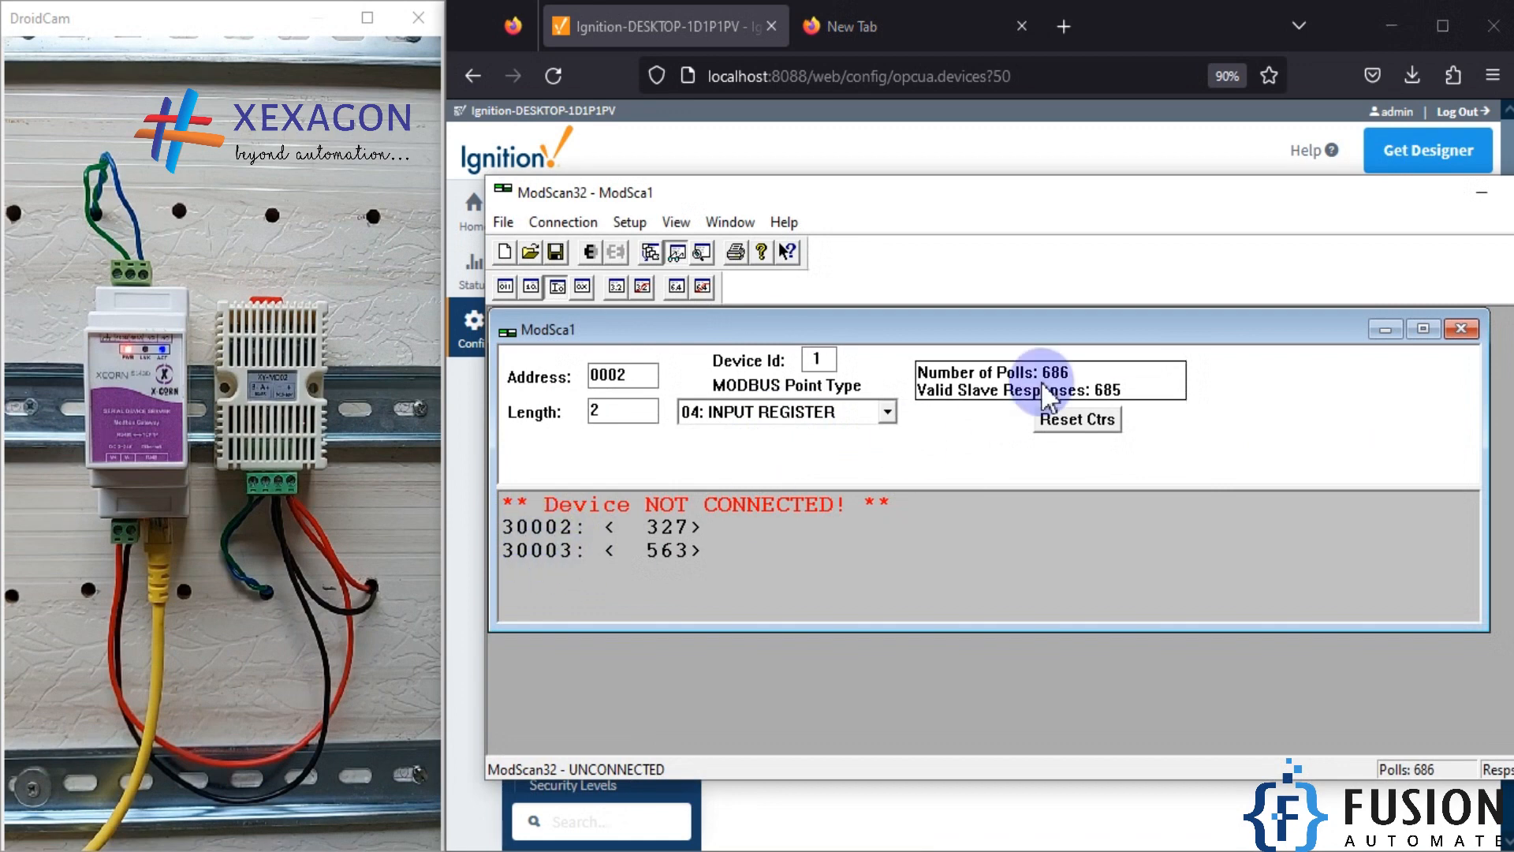
{"action": "left_click", "coordinate": [1481, 192]}
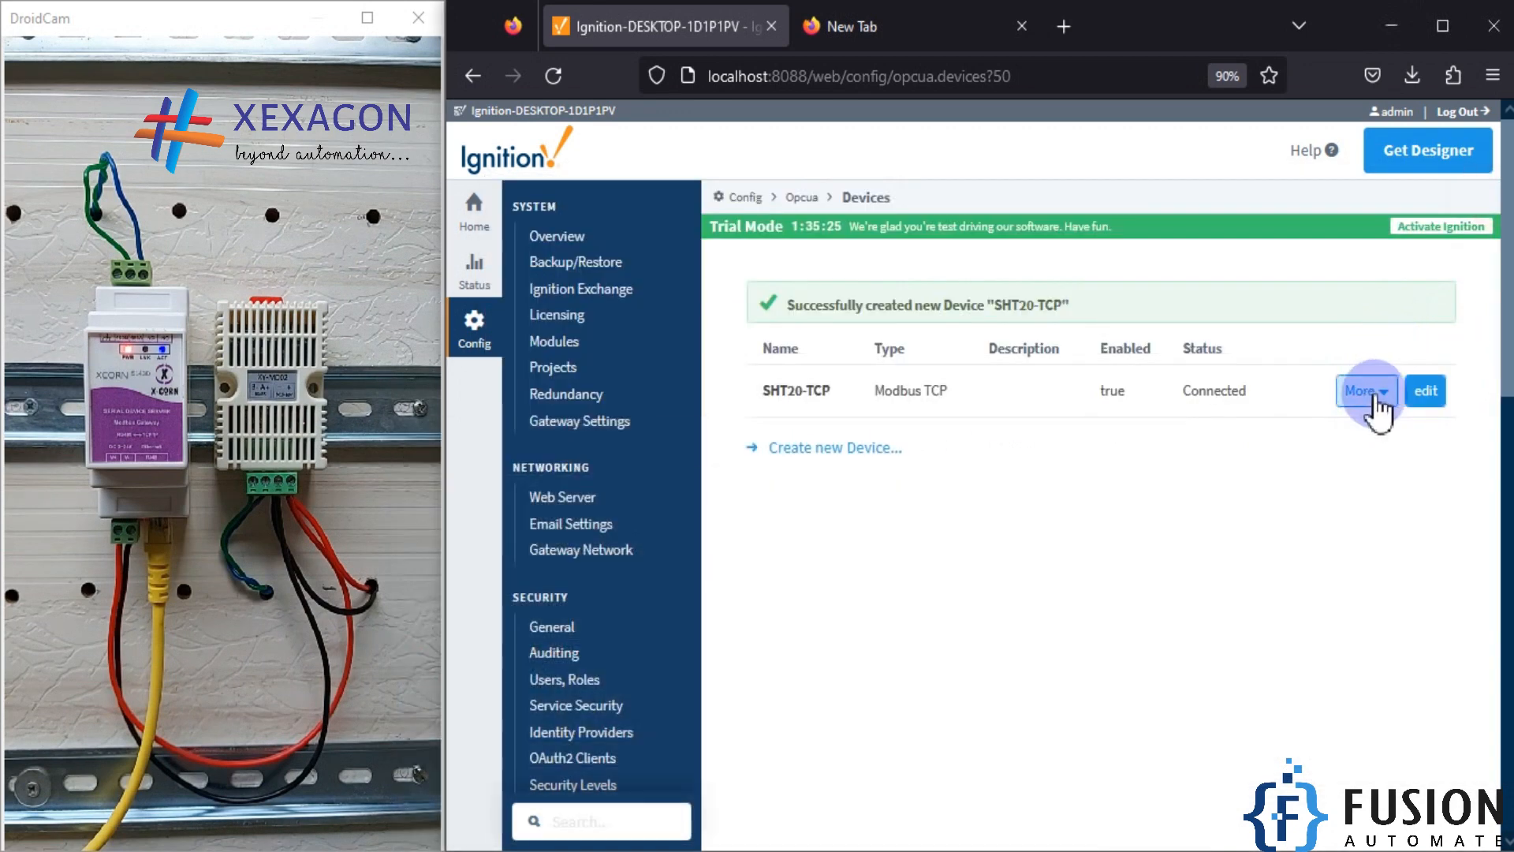
Step: Open the address configuration of the SHT20-TCP device and add a mapping row with the prefix TH
{"action": "left_click", "coordinate": [1373, 391]}
{"action": "left_click", "coordinate": [1408, 453]}
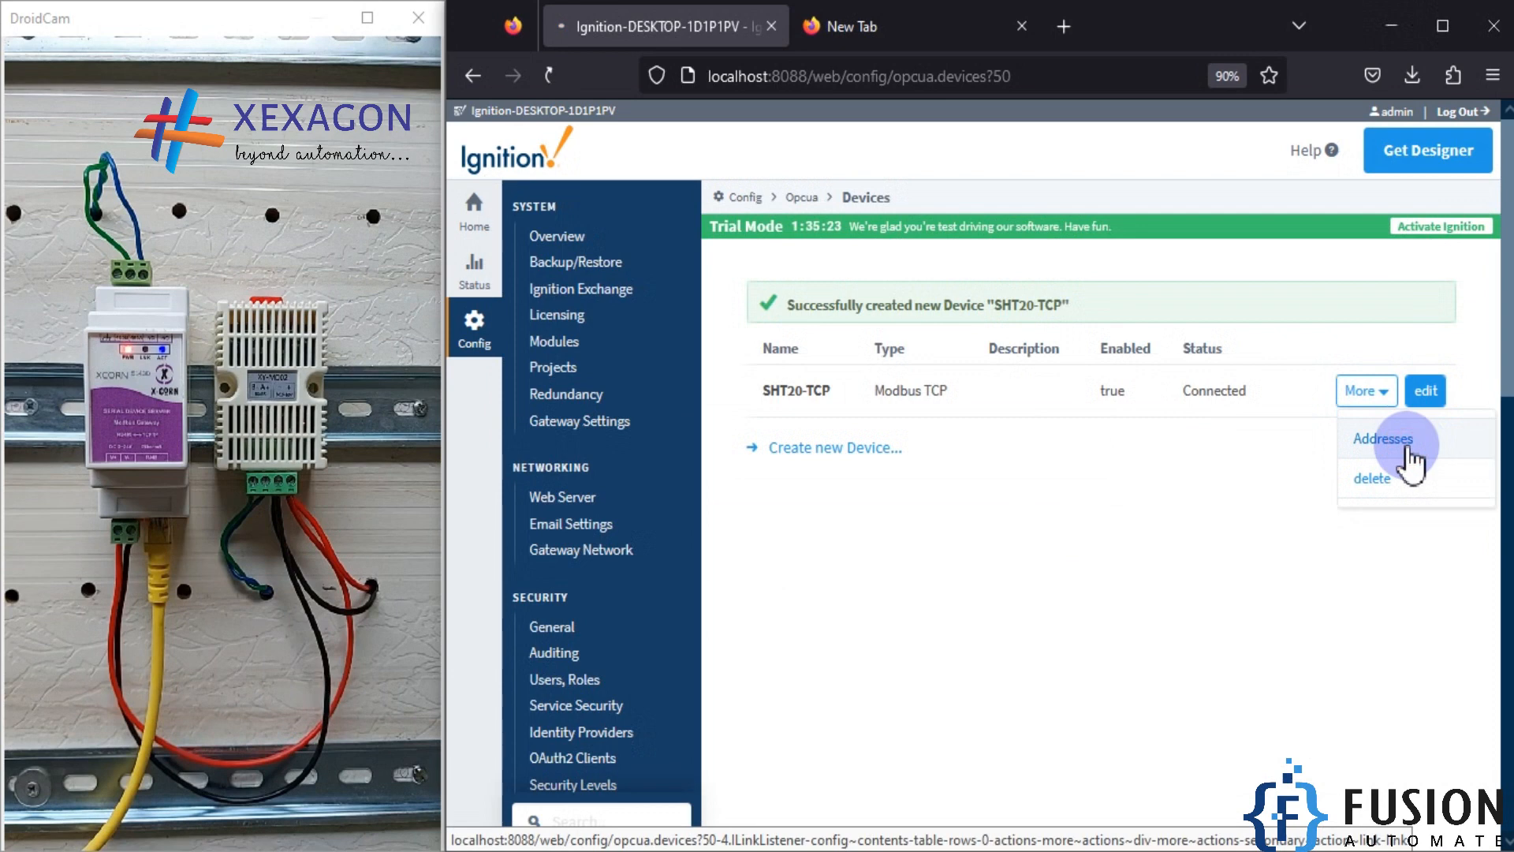
{"action": "scroll", "coordinate": [1119, 560], "scroll_direction": "down", "scroll_amount": 3}
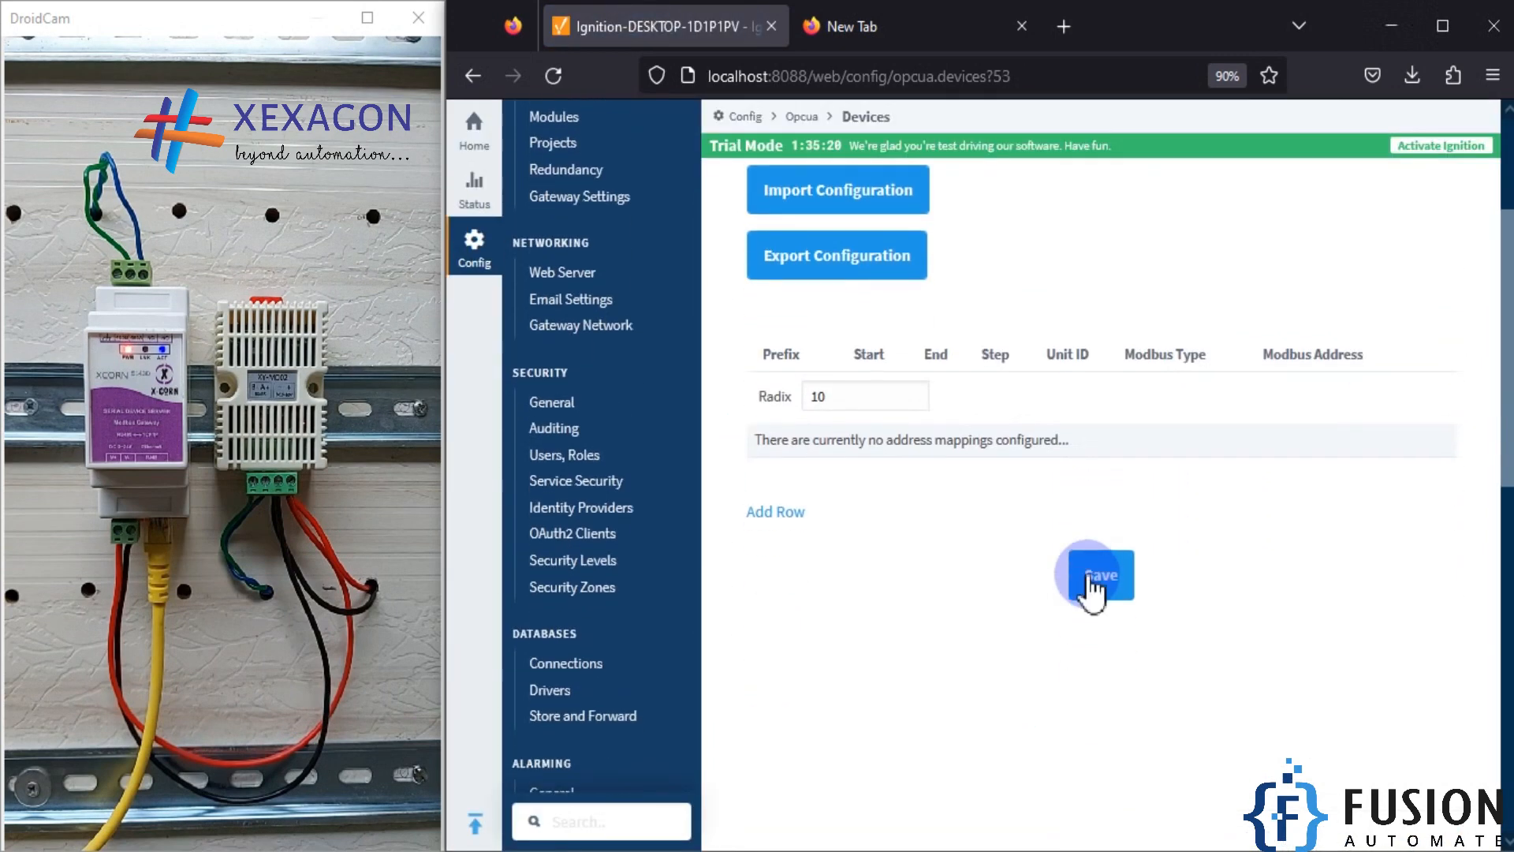
{"action": "left_click", "coordinate": [781, 514]}
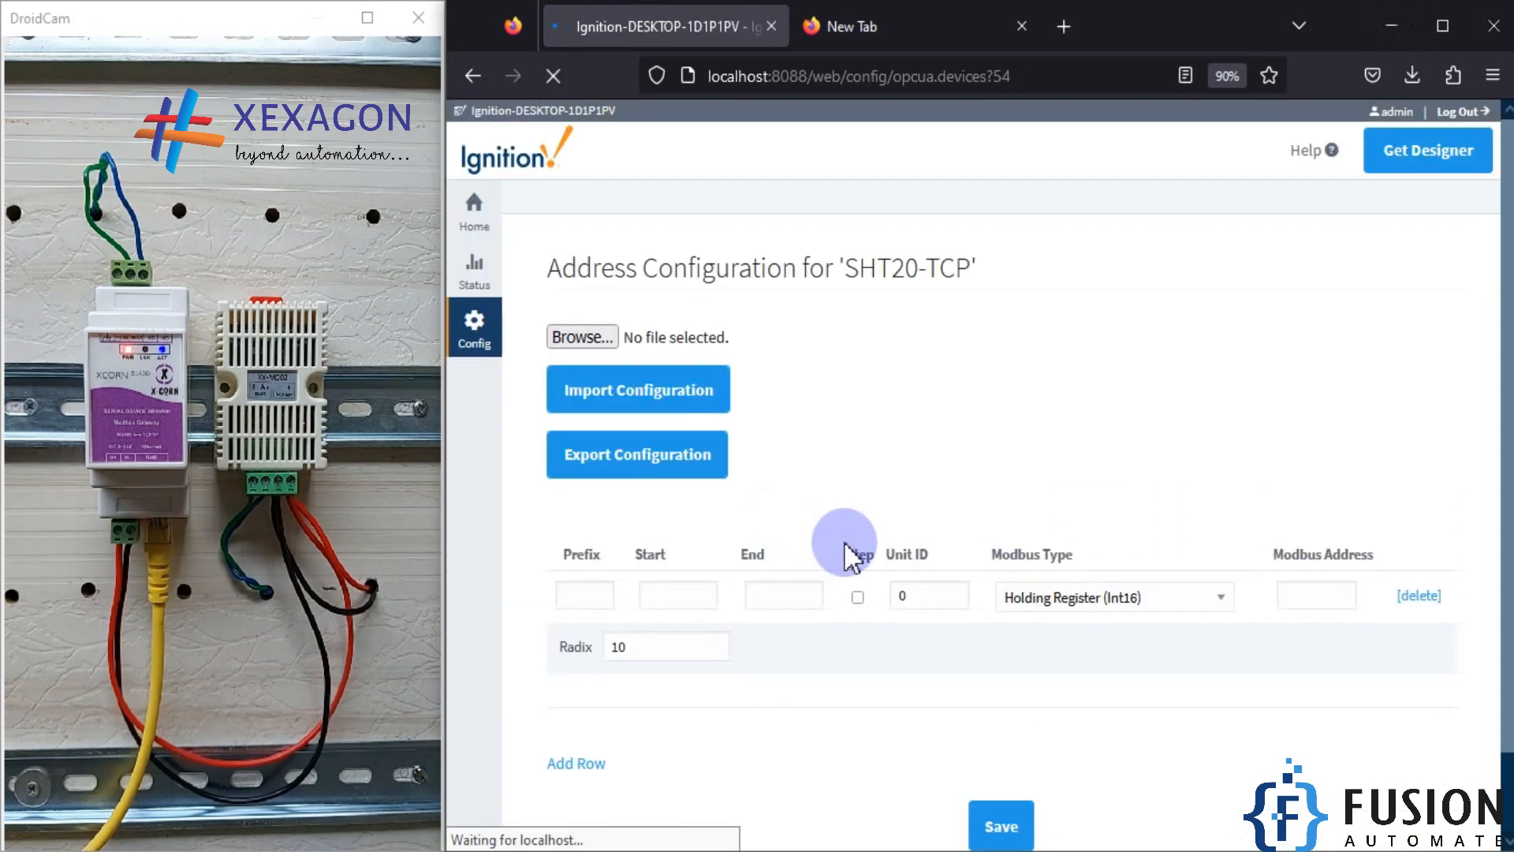
{"action": "left_click", "coordinate": [775, 521]}
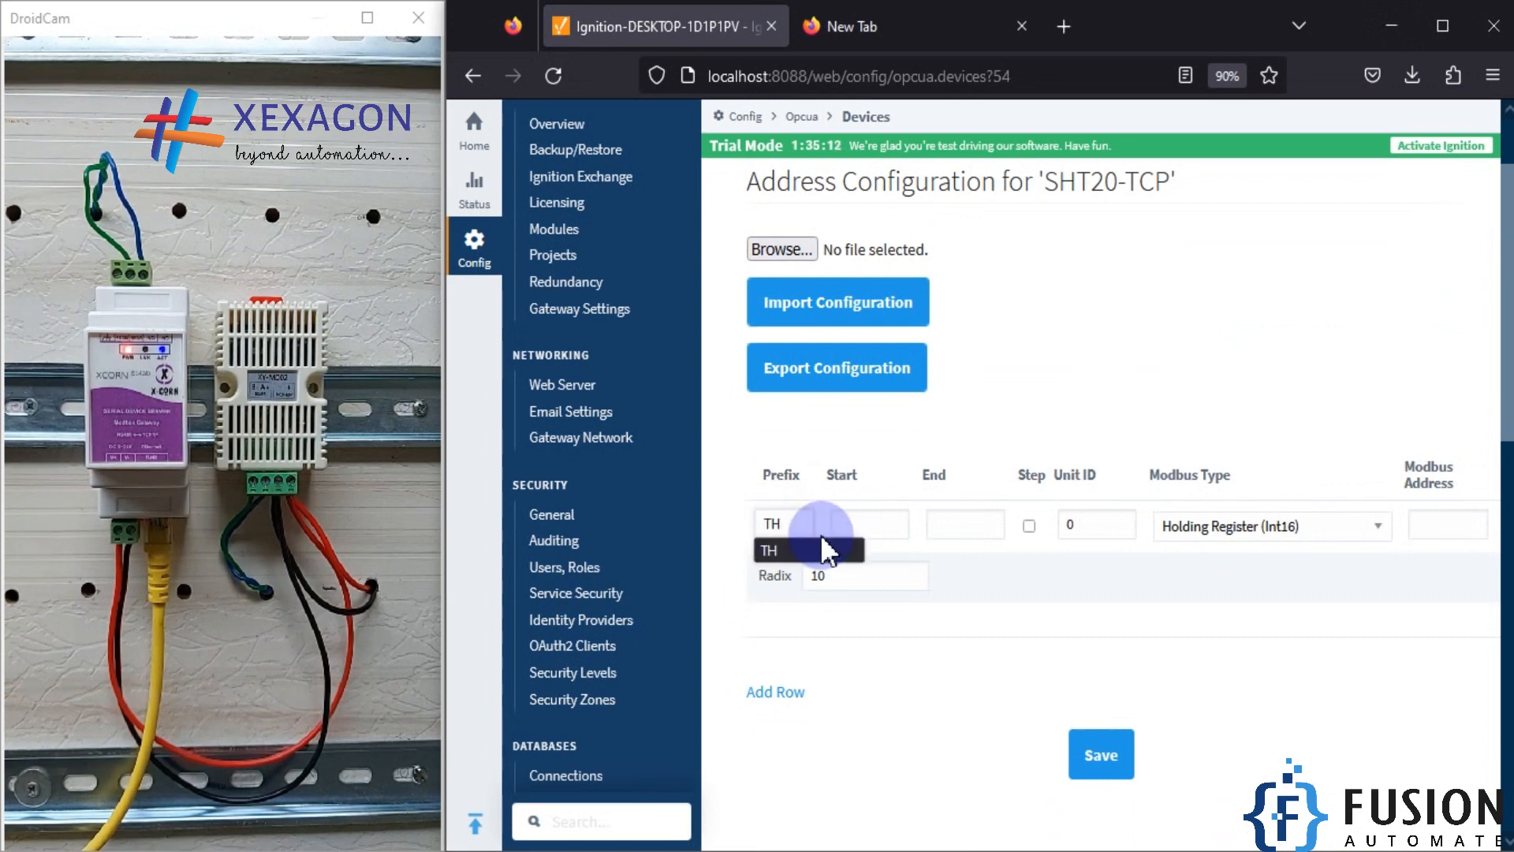
{"action": "left_click", "coordinate": [771, 556]}
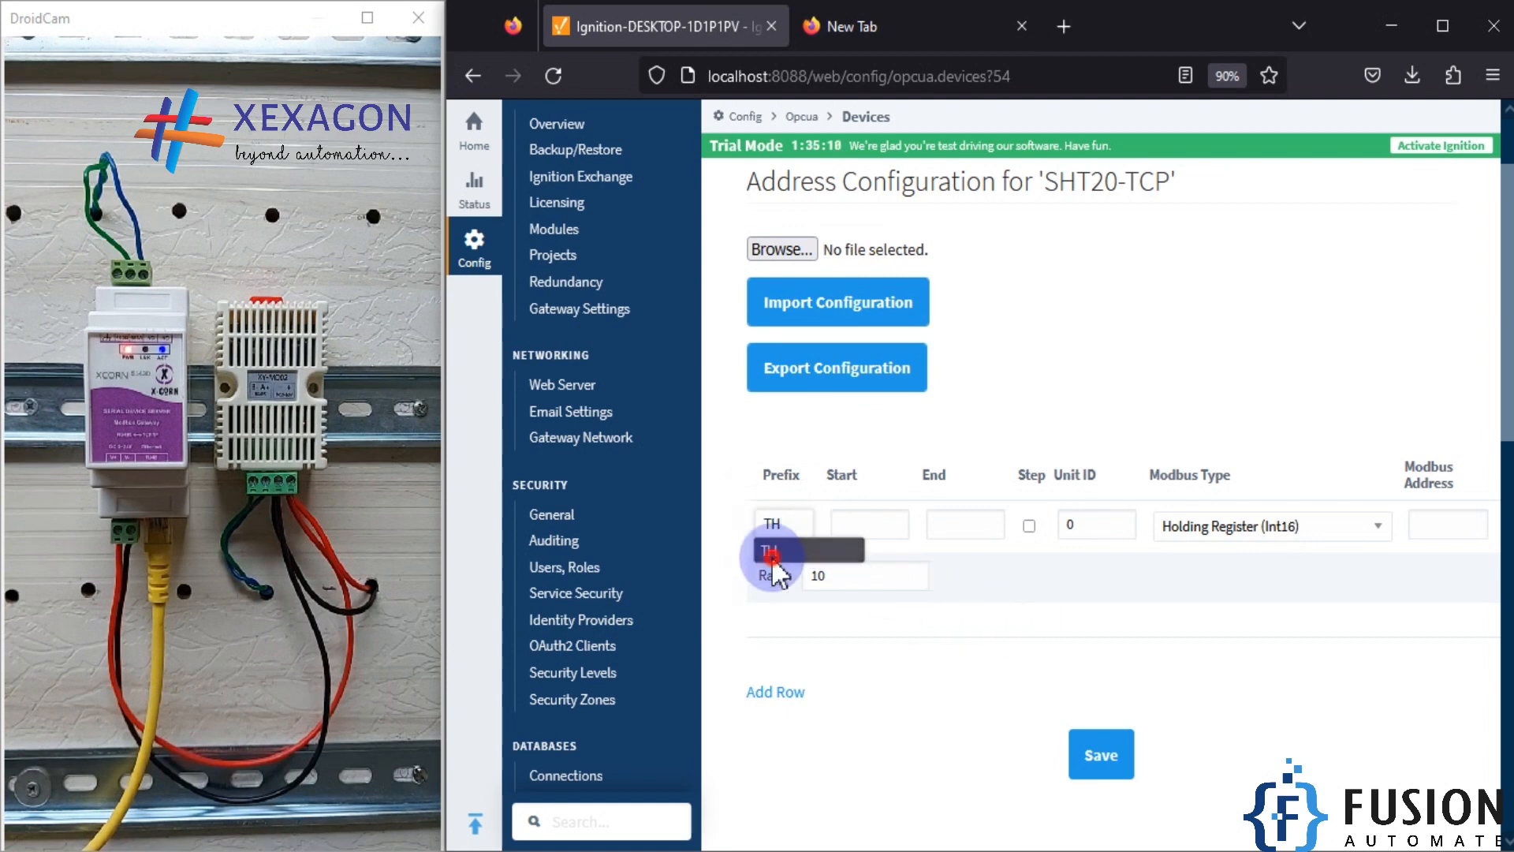
Step: Set the TH mapping's start to 1, end to 2 and unit ID to 1
{"action": "left_click", "coordinate": [871, 524]}
{"action": "type", "text": "1"}
{"action": "left_click", "coordinate": [952, 524]}
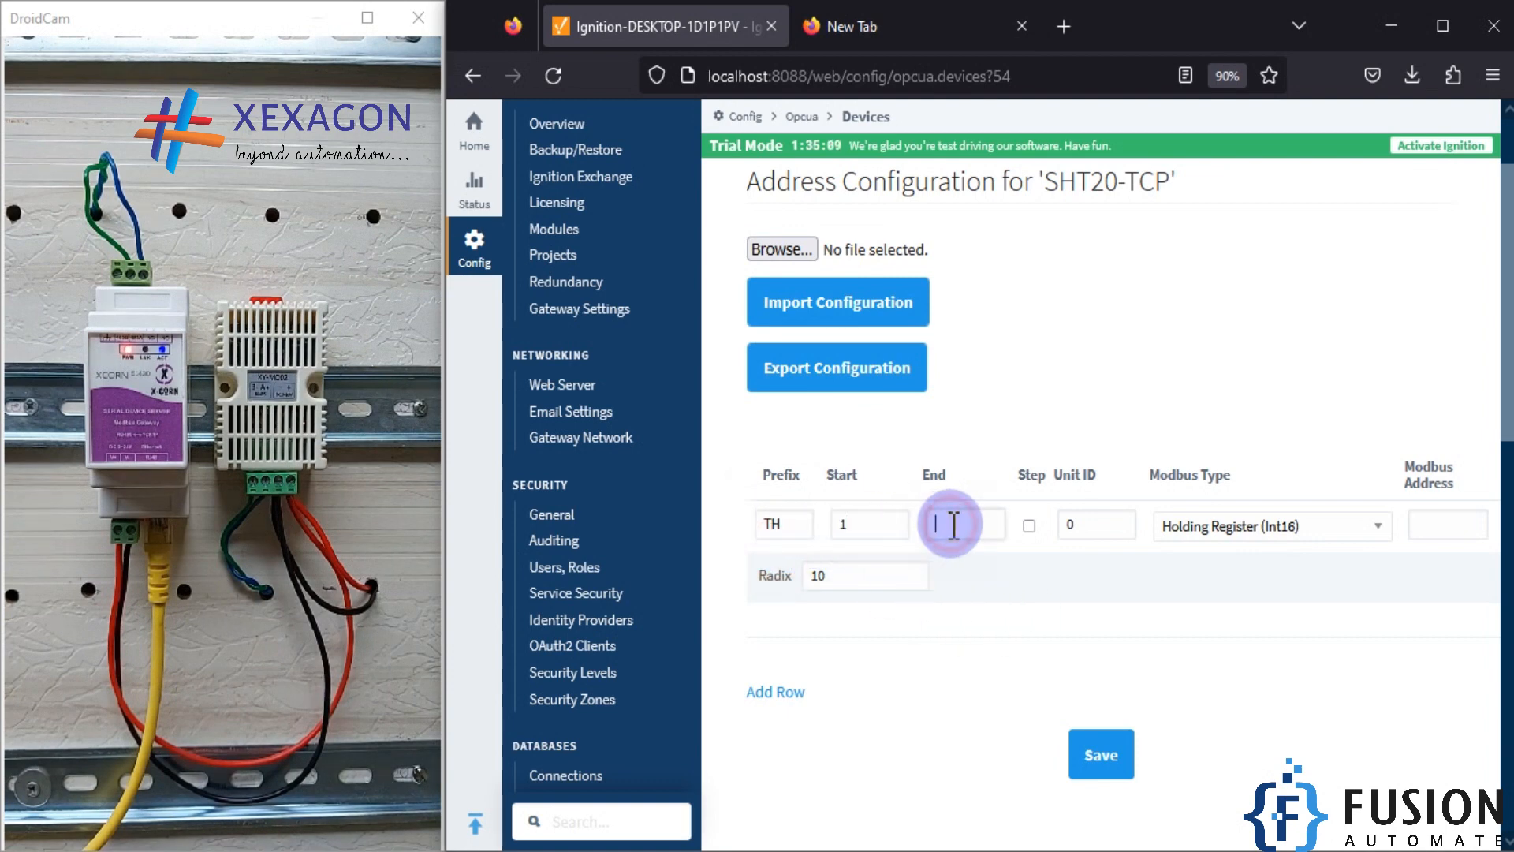
{"action": "type", "text": "2"}
{"action": "double_click", "coordinate": [1065, 524]}
{"action": "type", "text": "1"}
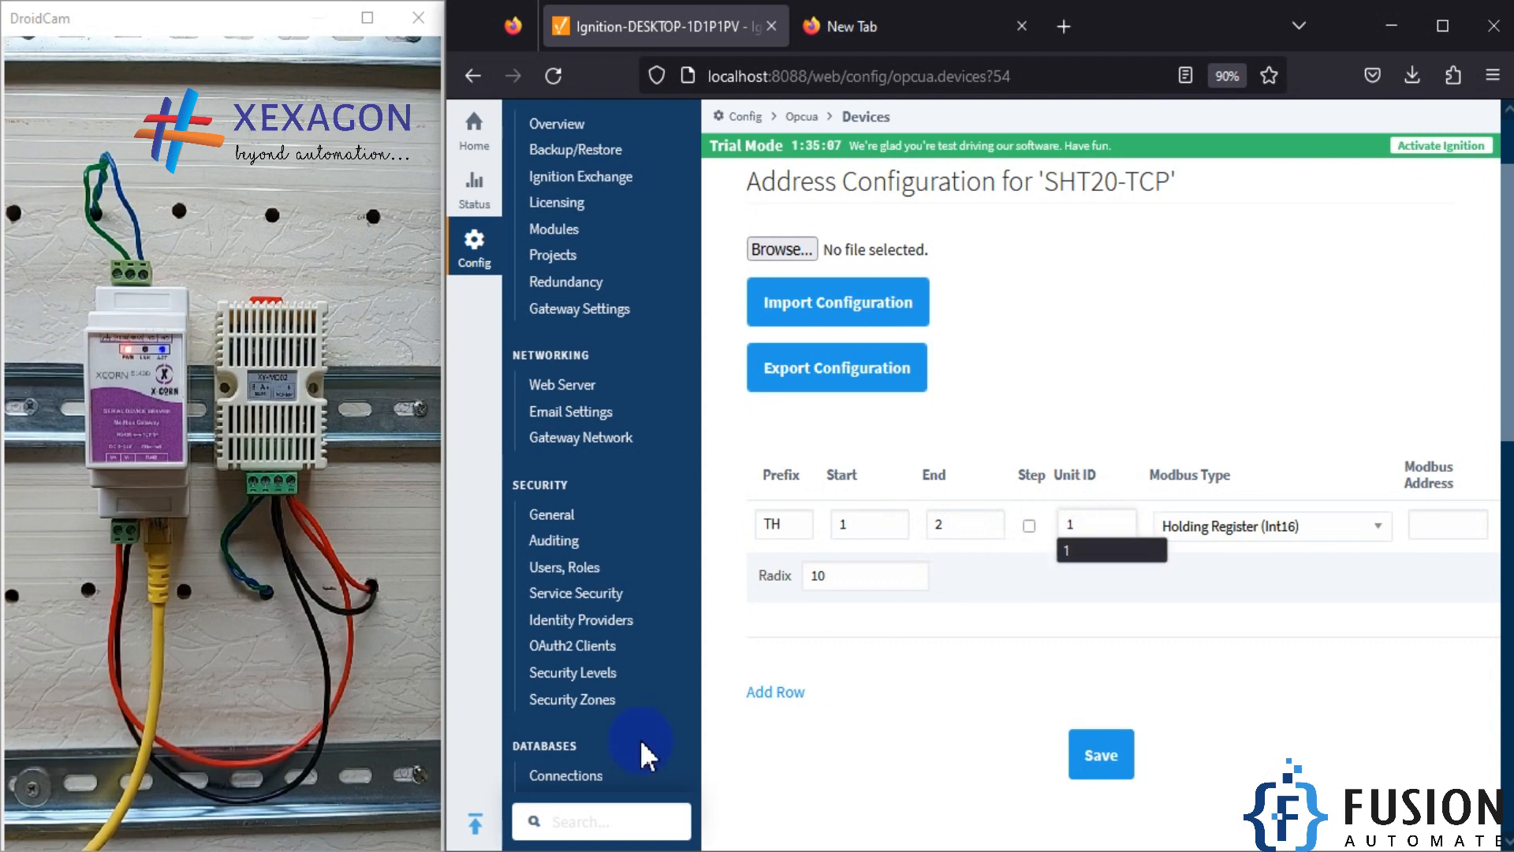
Step: Switch to ModScan32, reconnect it, and check the device ID, length and starting address used for polling
{"action": "key", "text": "alt+Tab"}
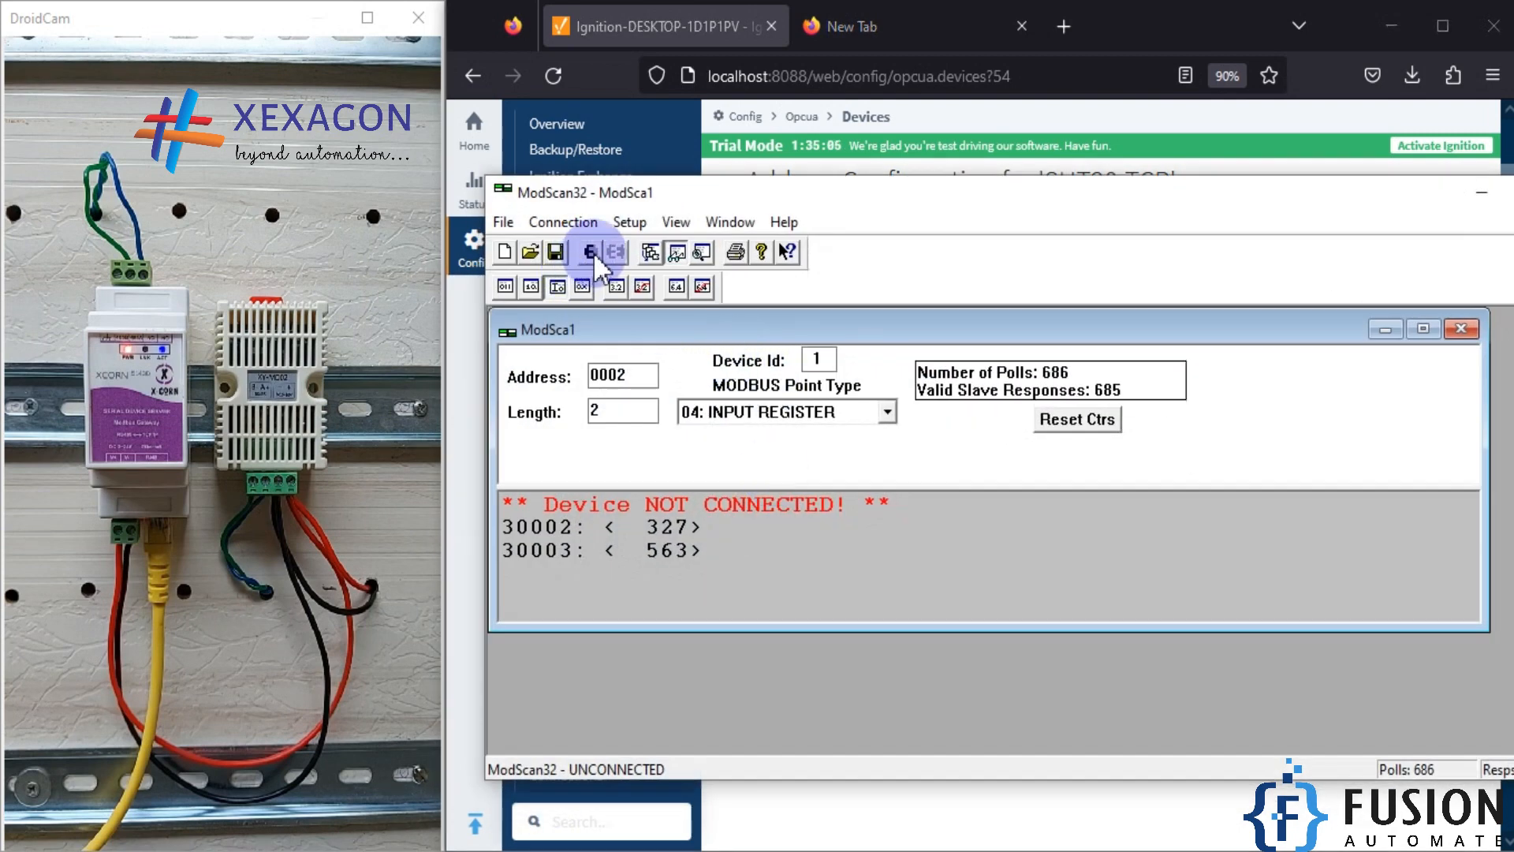
{"action": "left_click", "coordinate": [593, 252]}
{"action": "left_click_drag", "start_coordinate": [810, 348], "coordinate": [840, 359]}
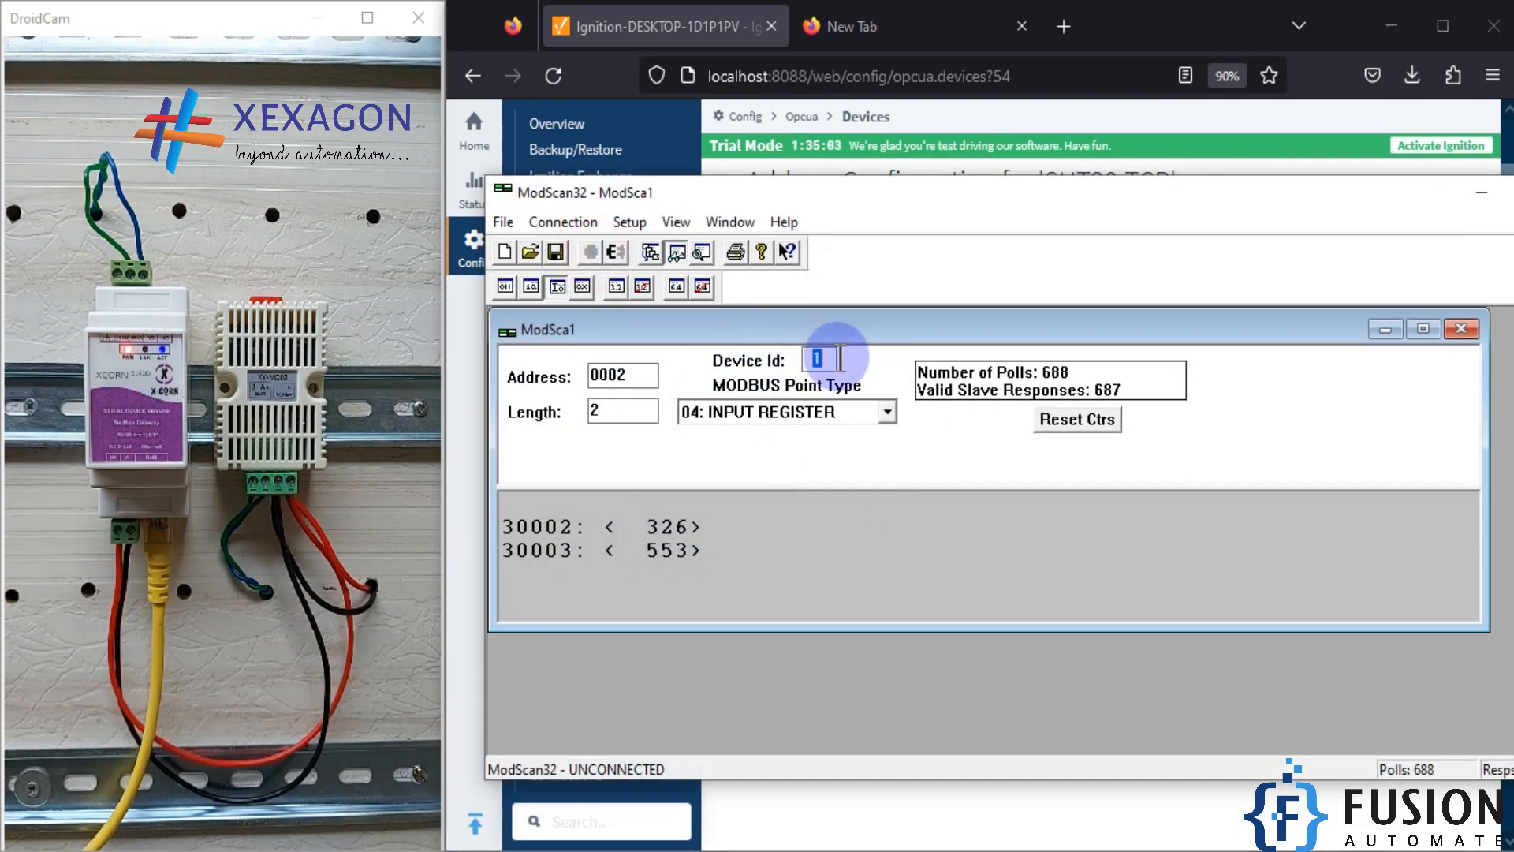
{"action": "left_click_drag", "start_coordinate": [656, 411], "coordinate": [494, 409]}
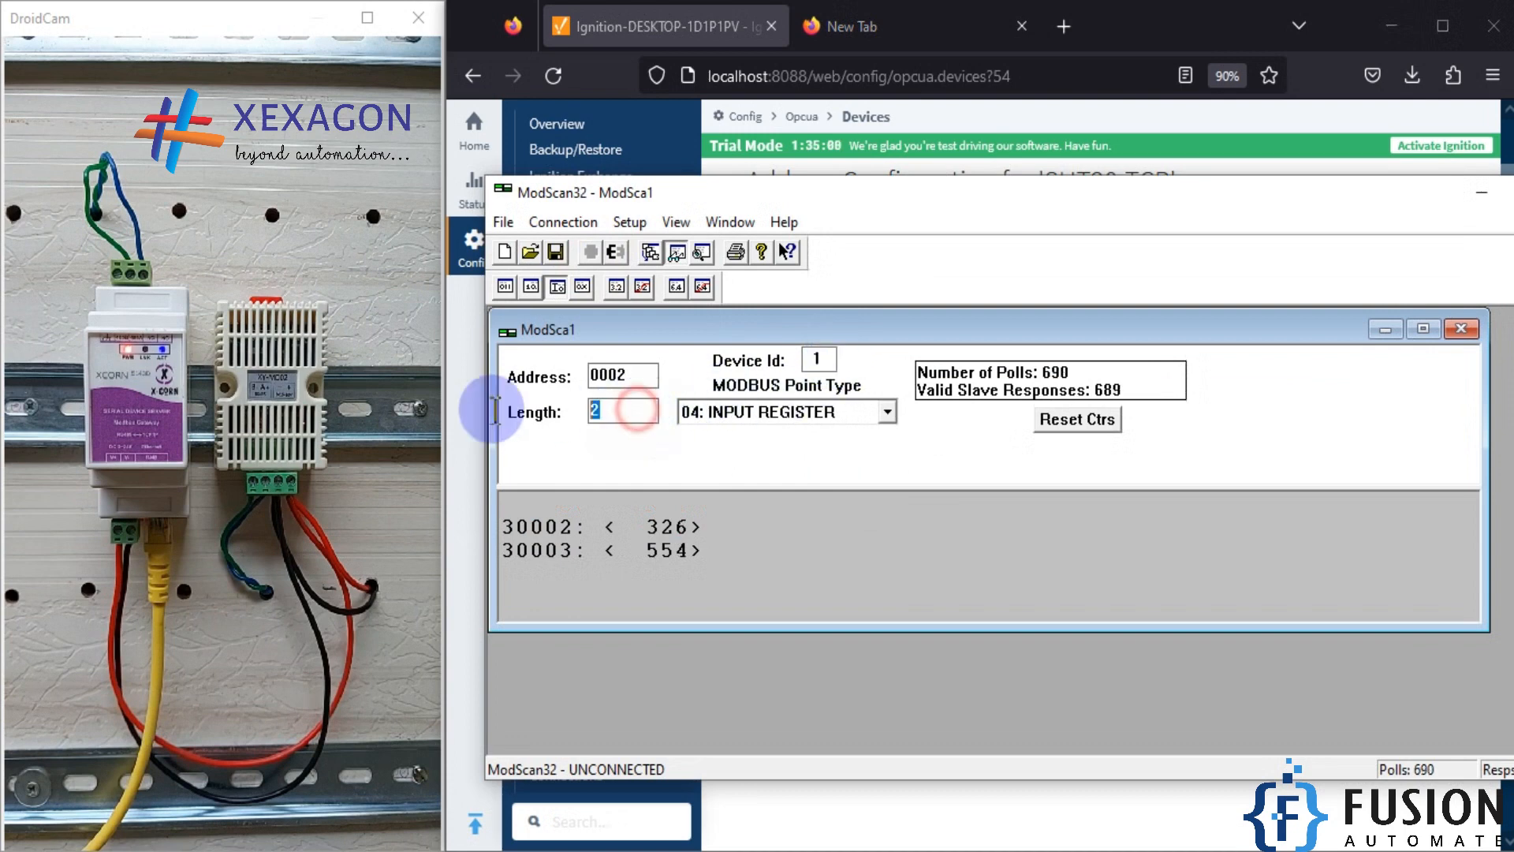
{"action": "double_click", "coordinate": [607, 375]}
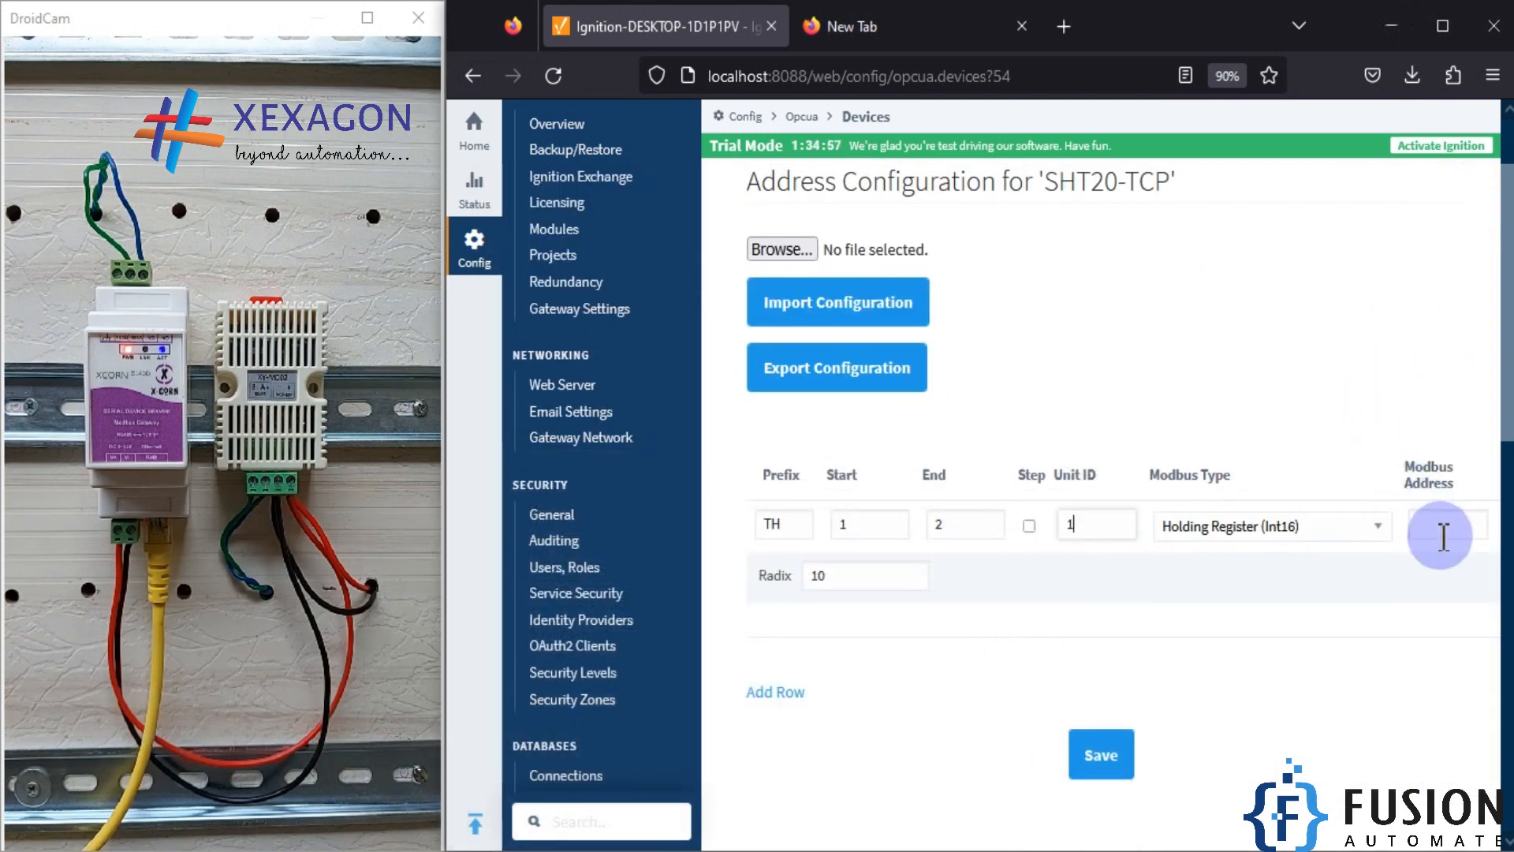
Step: Back in Ignition, set the TH mapping's Modbus address to 2 and its type to Input Register (Int16), and save the configuration
{"action": "left_click", "coordinate": [1444, 536]}
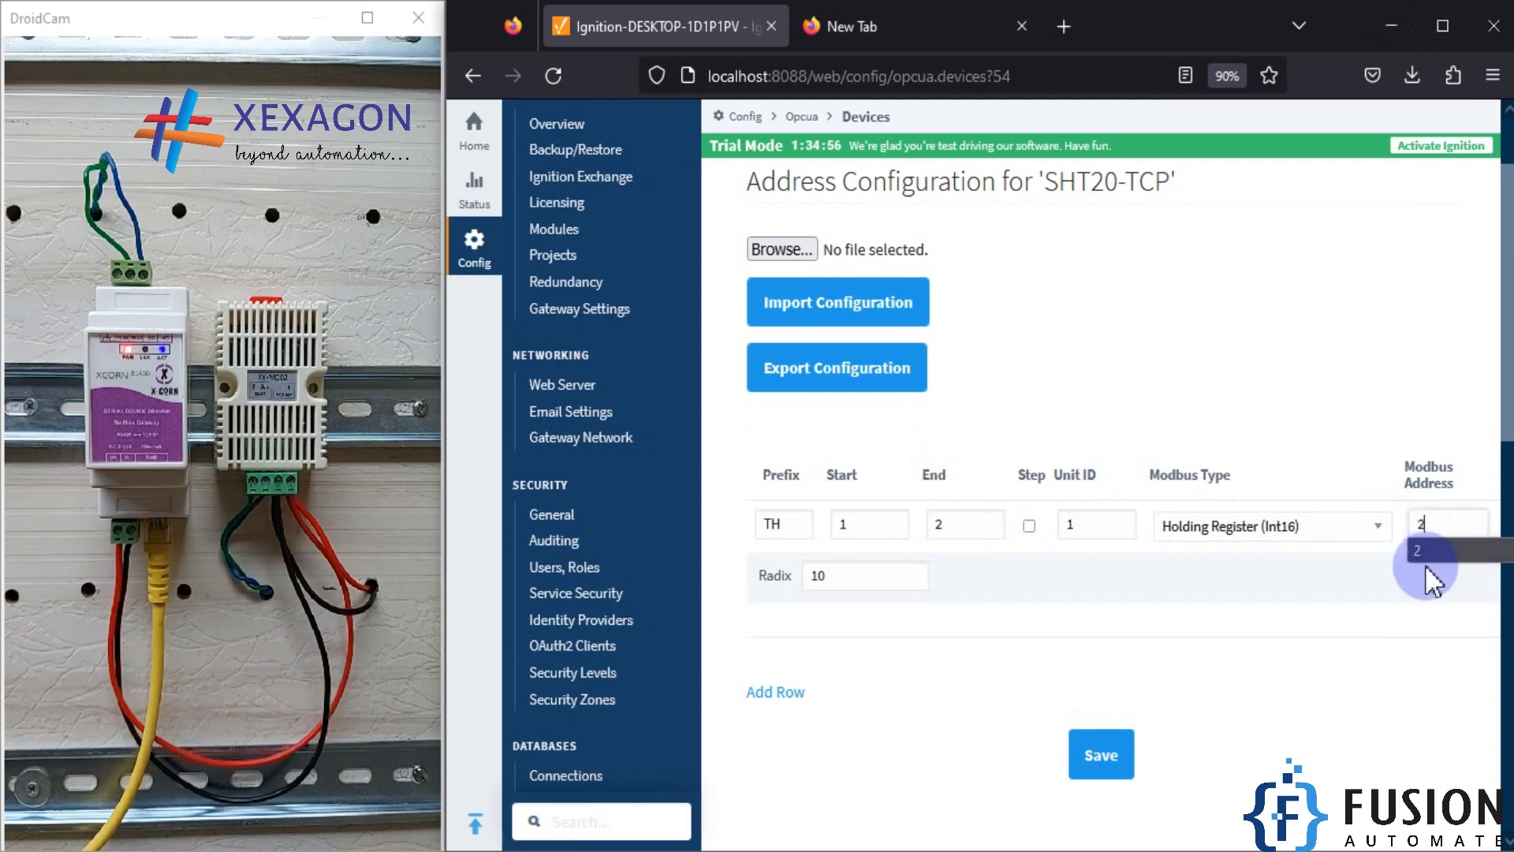
{"action": "left_click", "coordinate": [1350, 524]}
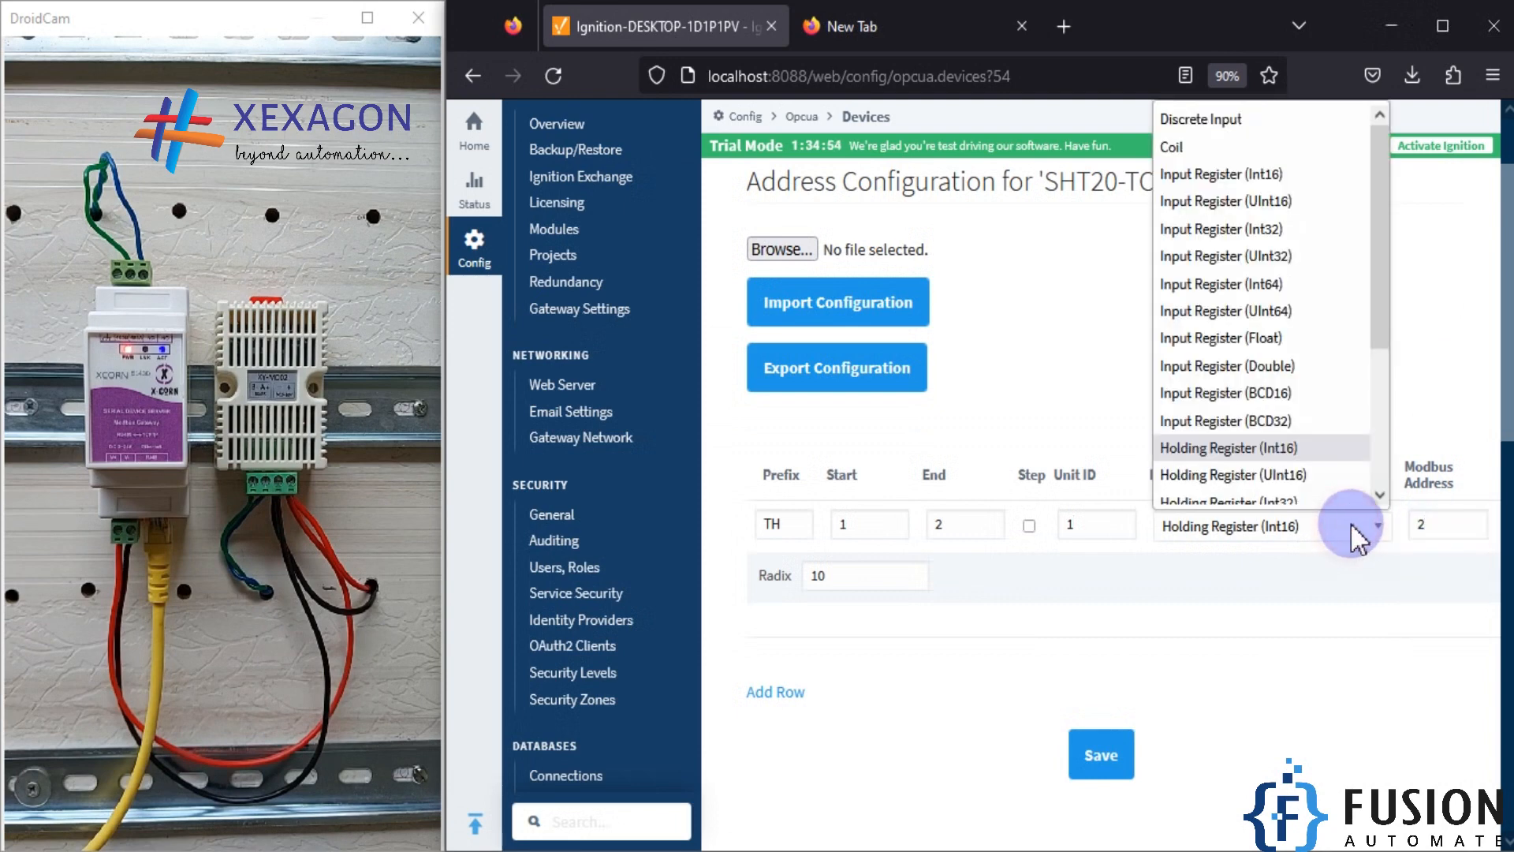
{"action": "left_click", "coordinate": [1262, 161]}
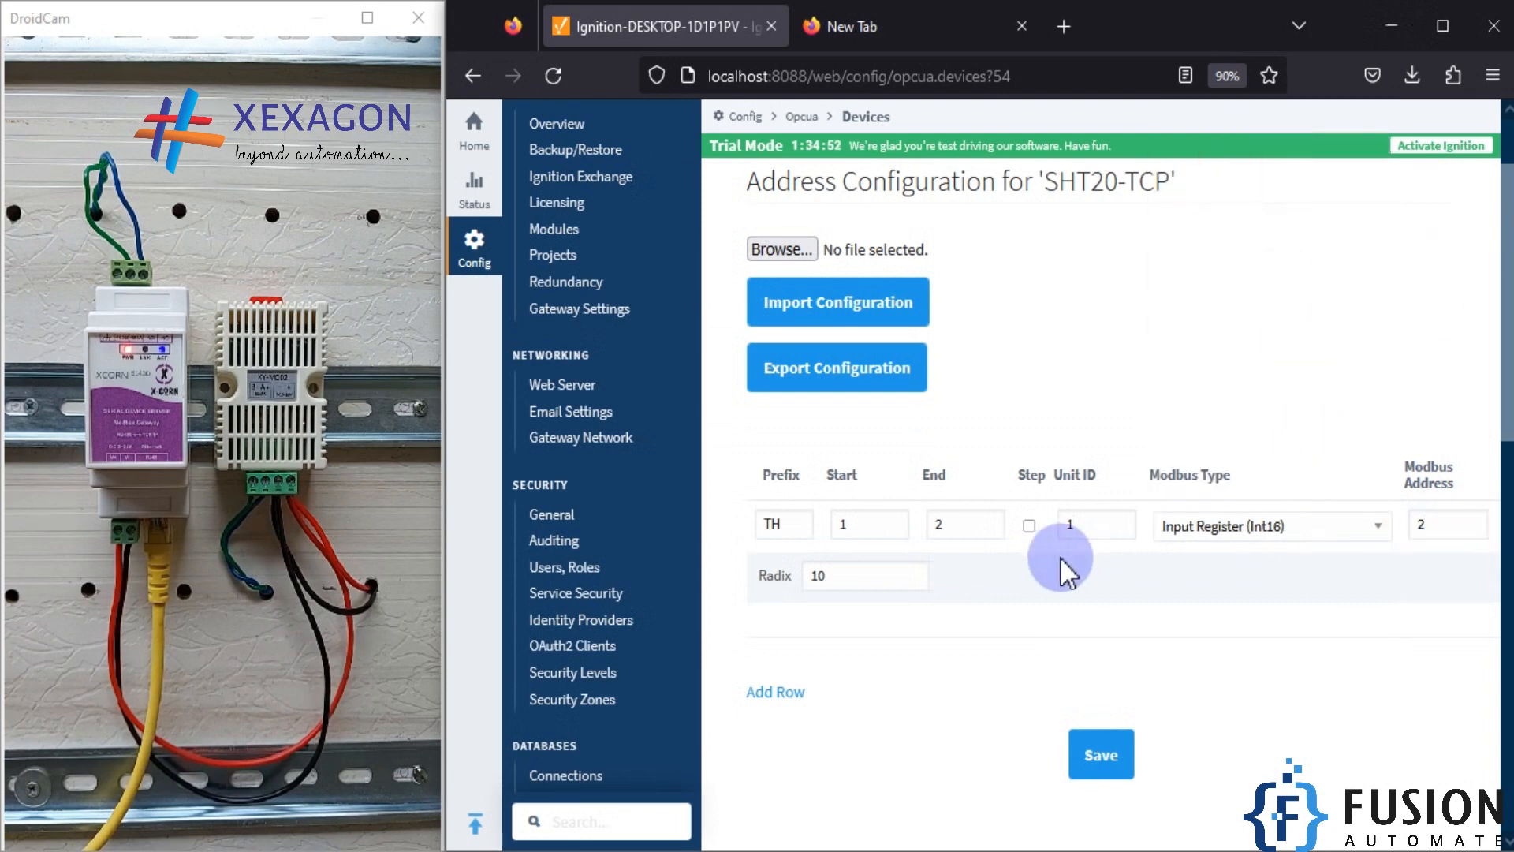
{"action": "left_click_drag", "start_coordinate": [1092, 523], "coordinate": [1065, 524]}
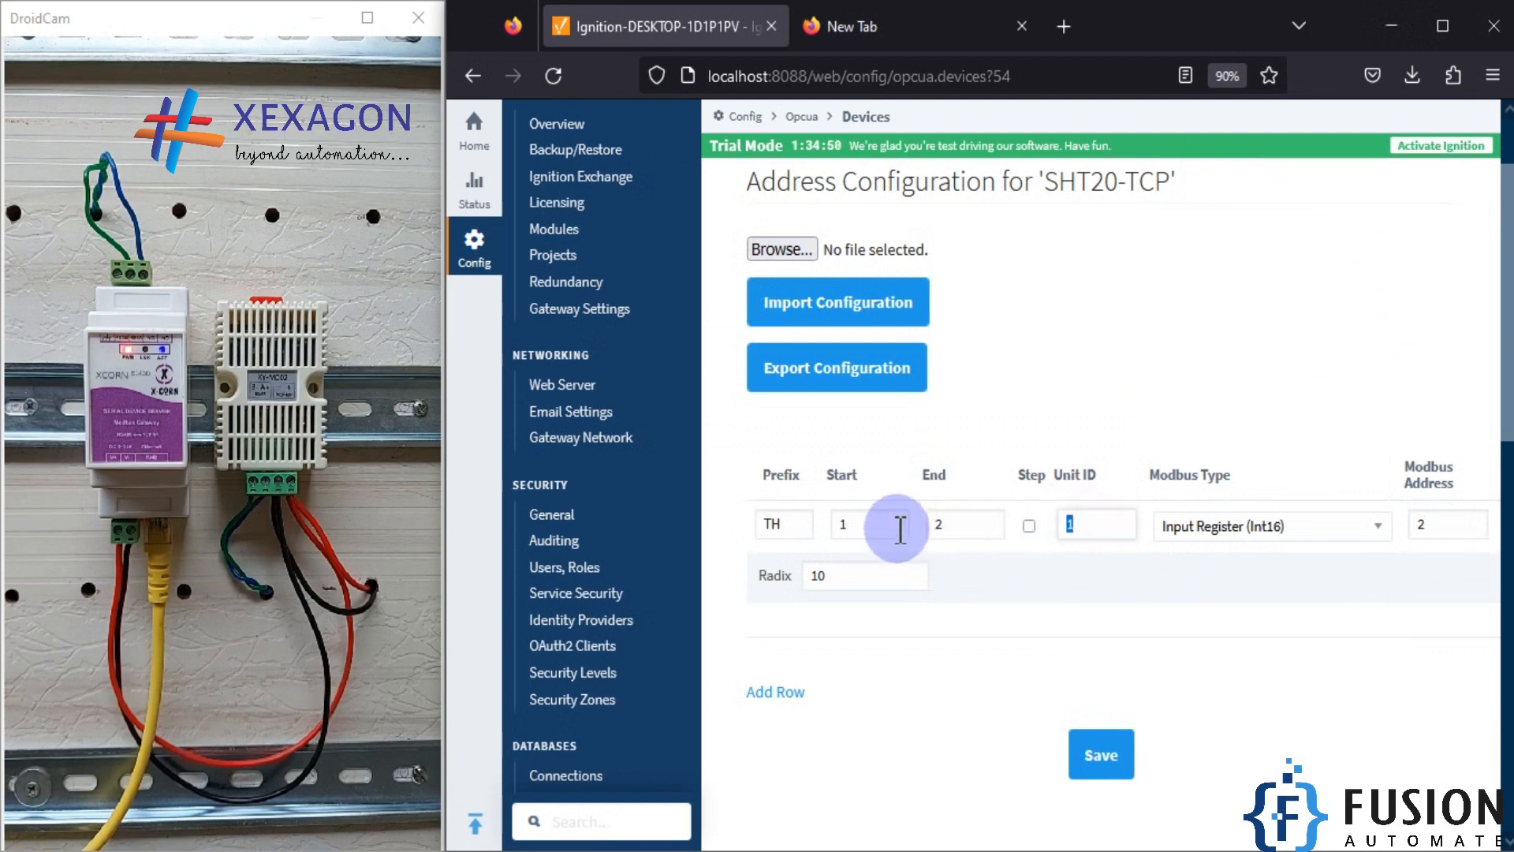
{"action": "left_click", "coordinate": [872, 524]}
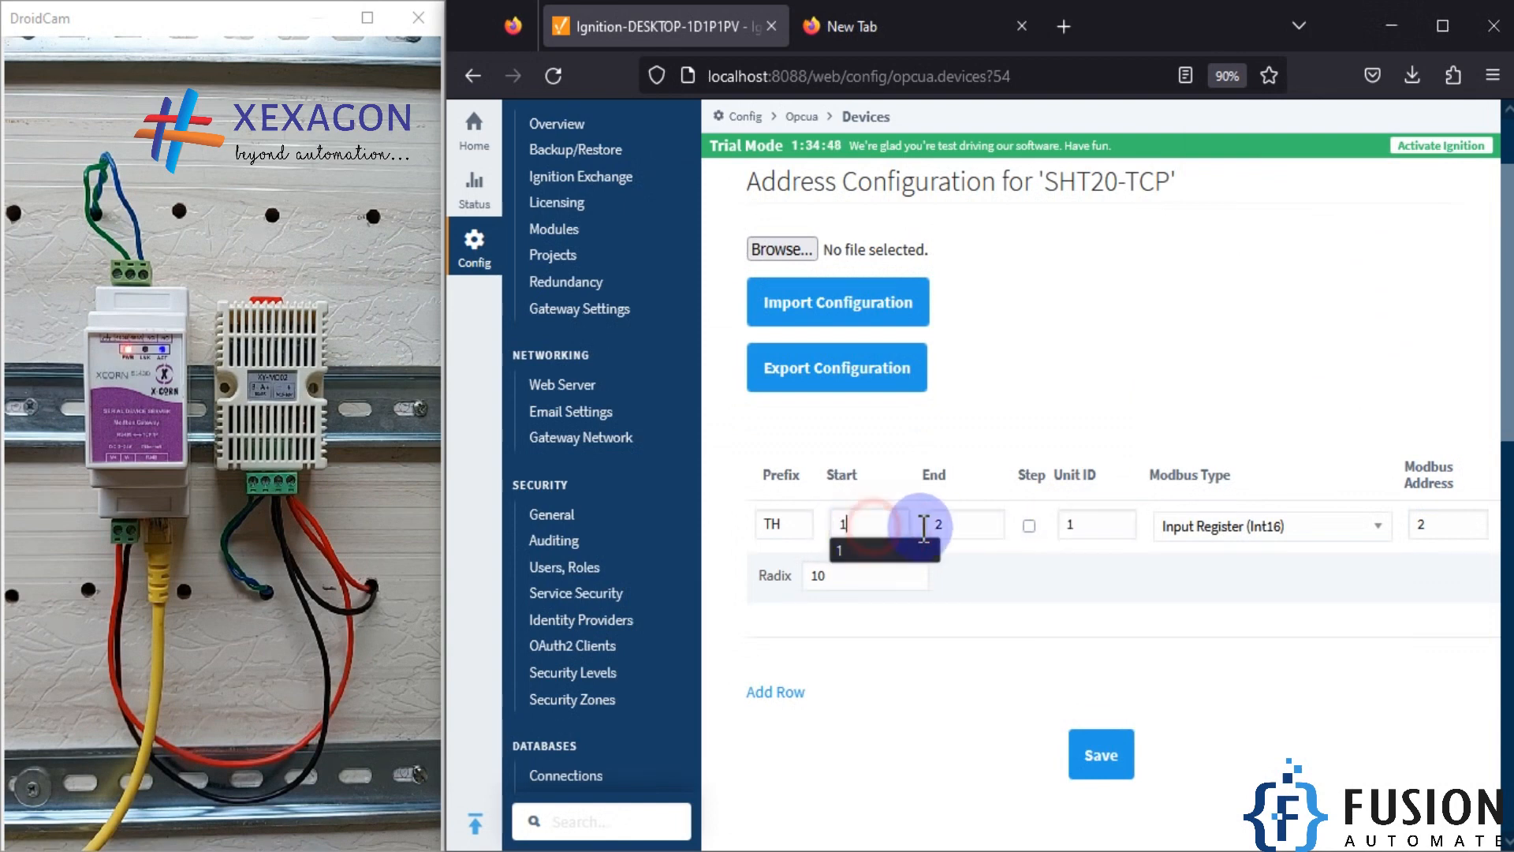
{"action": "left_click", "coordinate": [937, 527]}
{"action": "left_click", "coordinate": [1100, 756]}
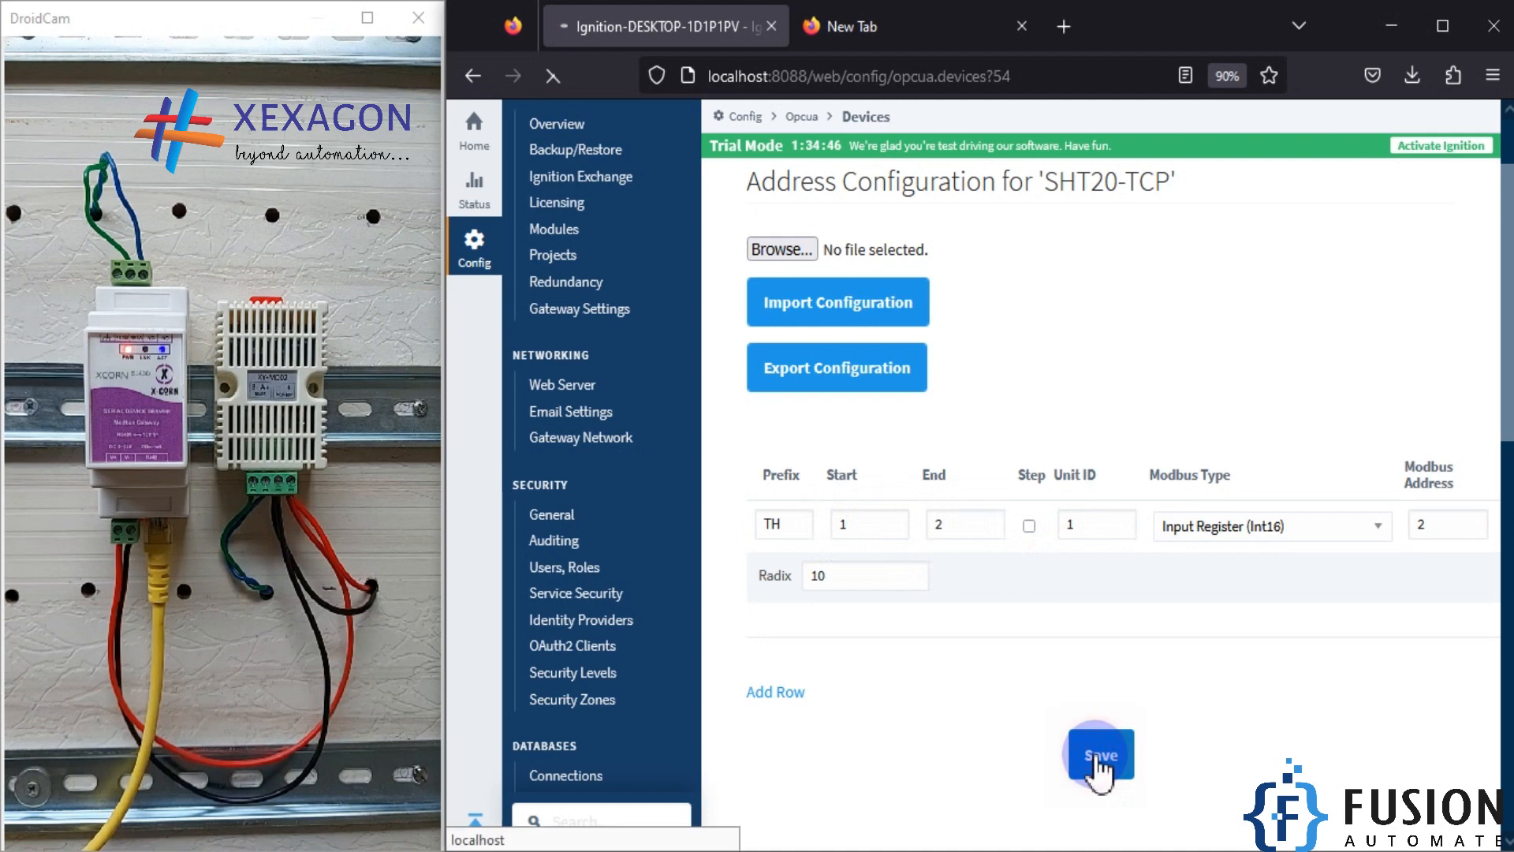
Step: Open the OPC Quick Client and expand the Ignition OPC UA Server down to the tags in SHT20-TCP's 1.TH1-1.TH2 folder
{"action": "scroll", "coordinate": [599, 600], "scroll_direction": "down", "scroll_amount": 2}
{"action": "left_click", "coordinate": [603, 612]}
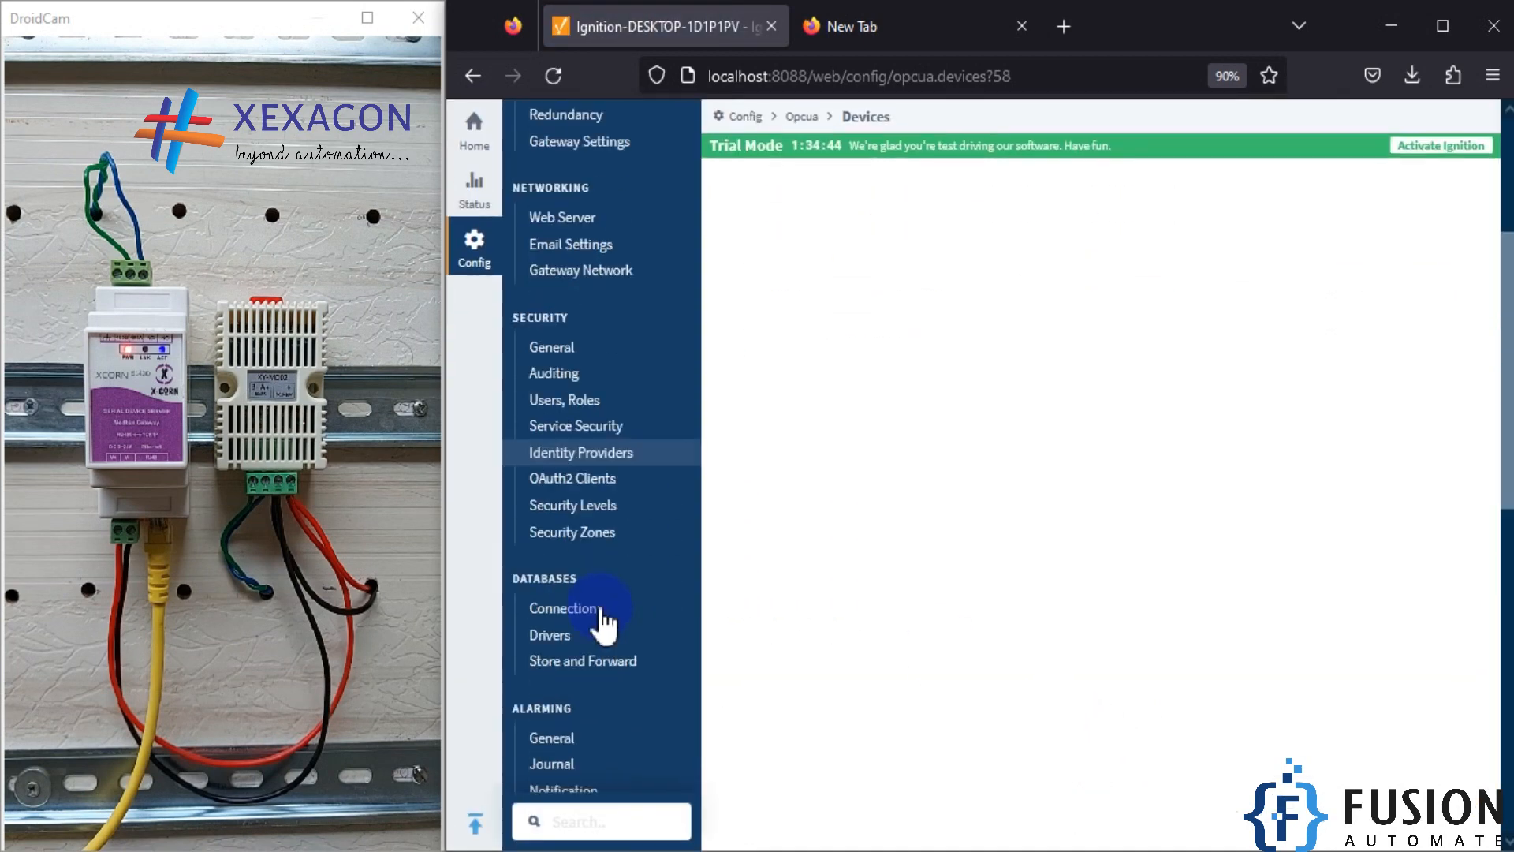
{"action": "scroll", "coordinate": [603, 611], "scroll_direction": "down", "scroll_amount": 6}
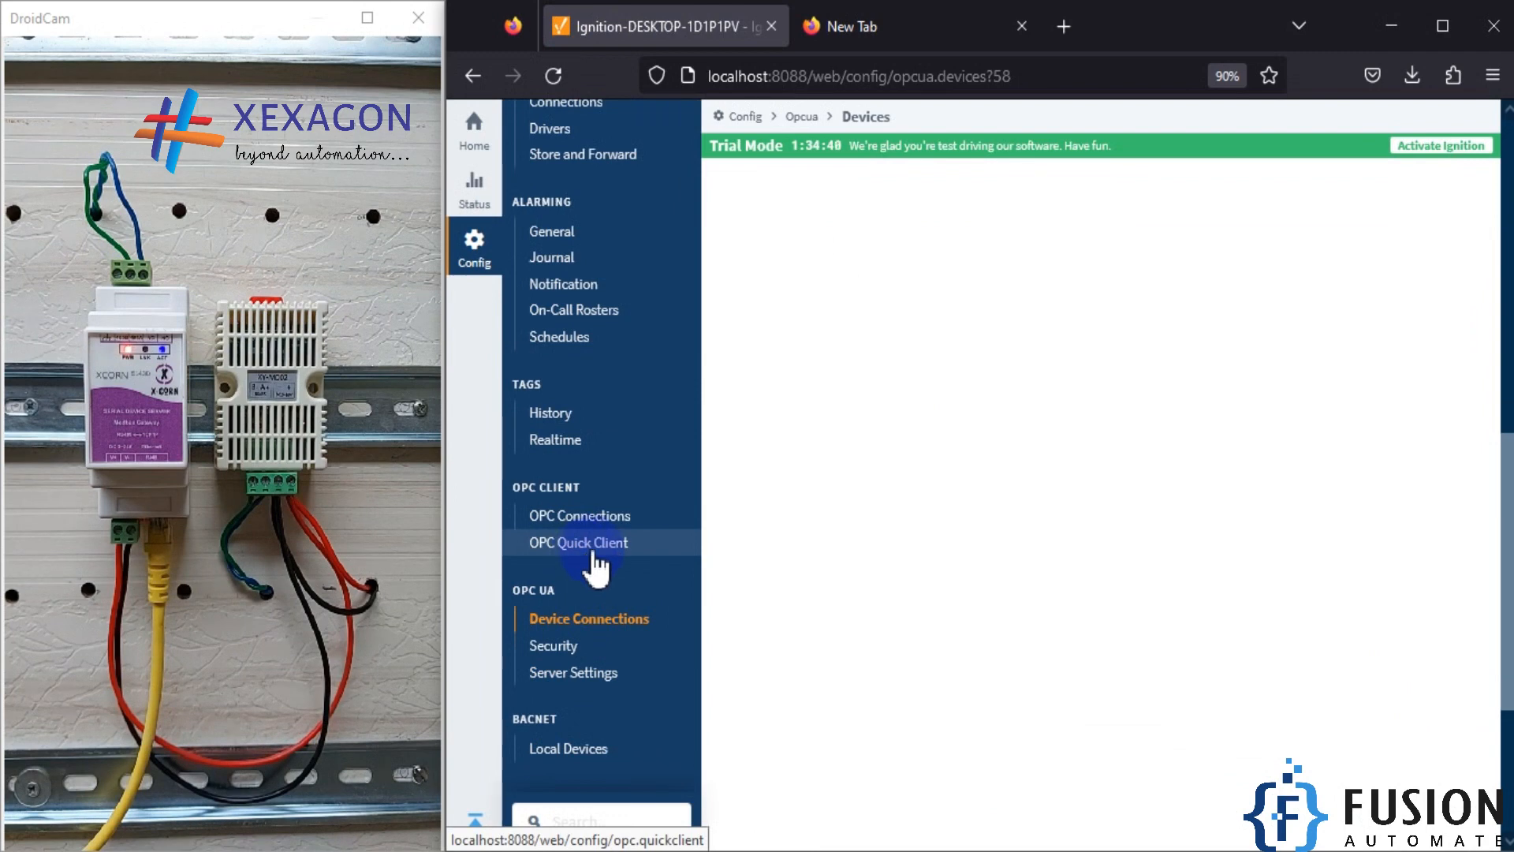
{"action": "left_click", "coordinate": [597, 545]}
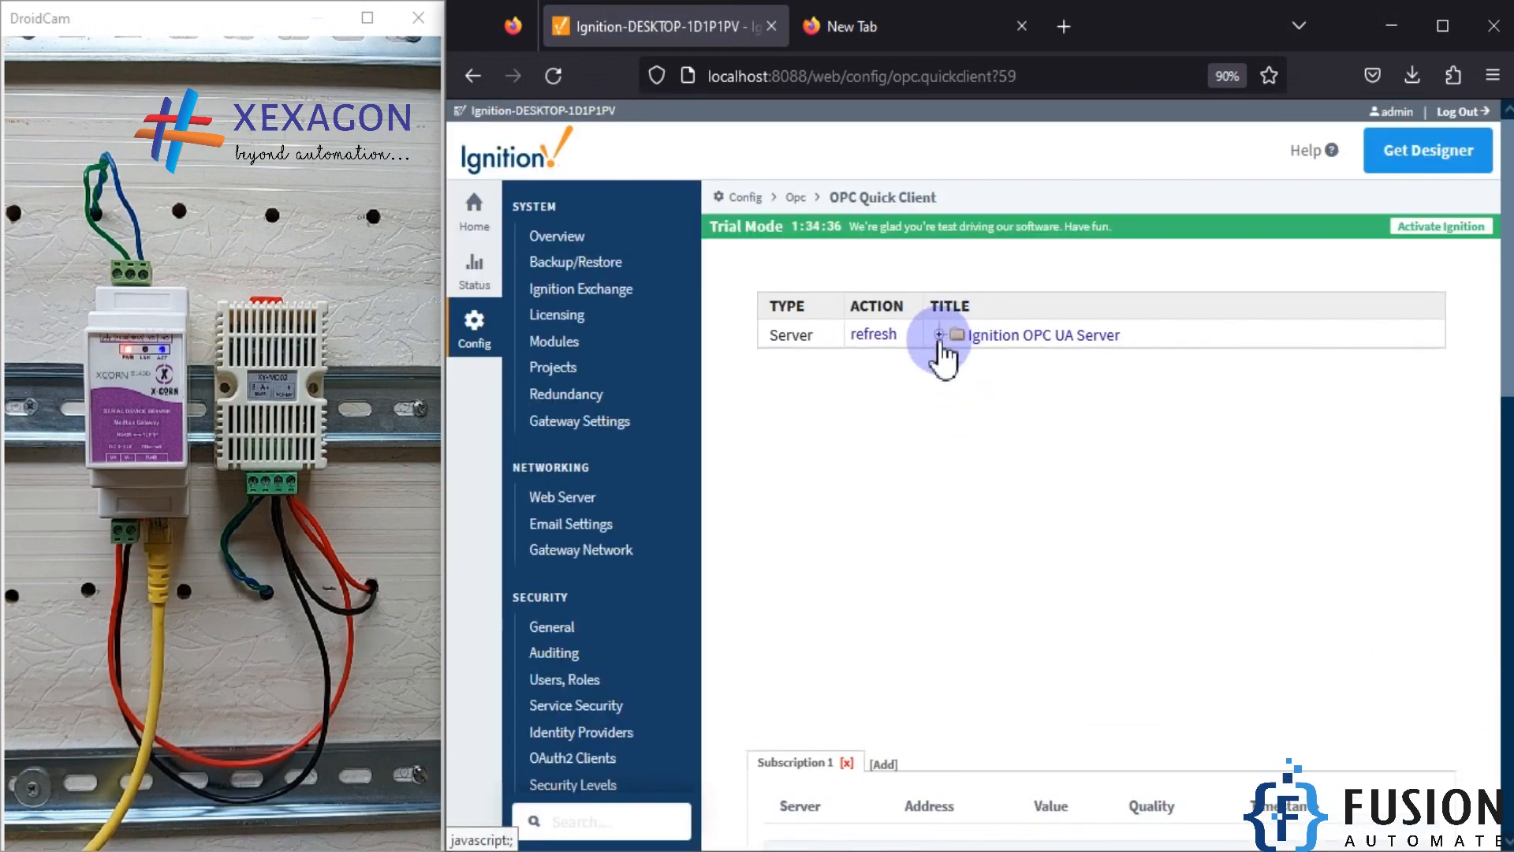
{"action": "left_click", "coordinate": [940, 334]}
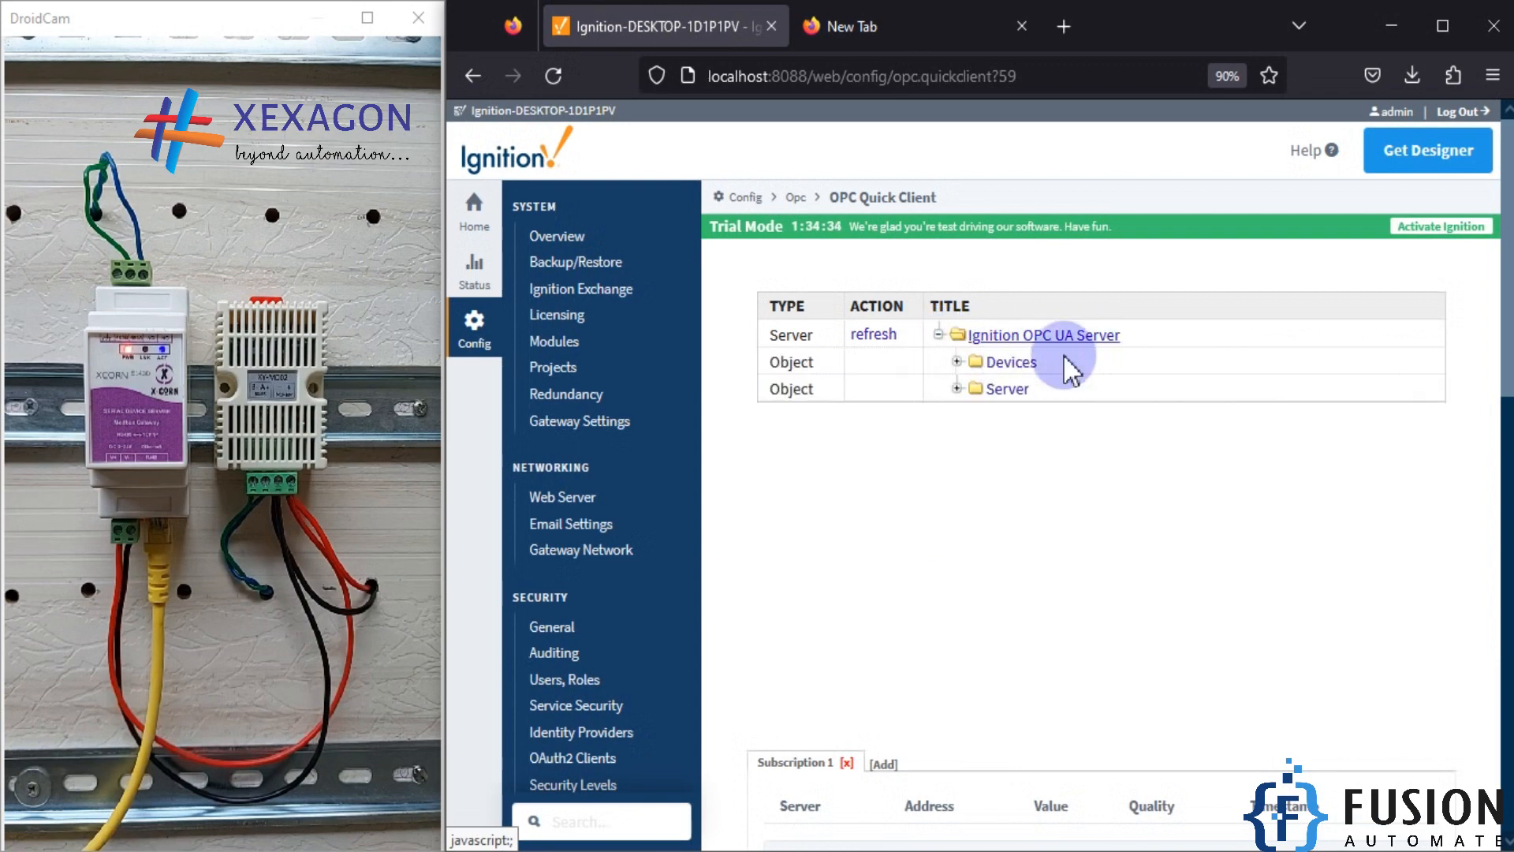
{"action": "left_click", "coordinate": [957, 362]}
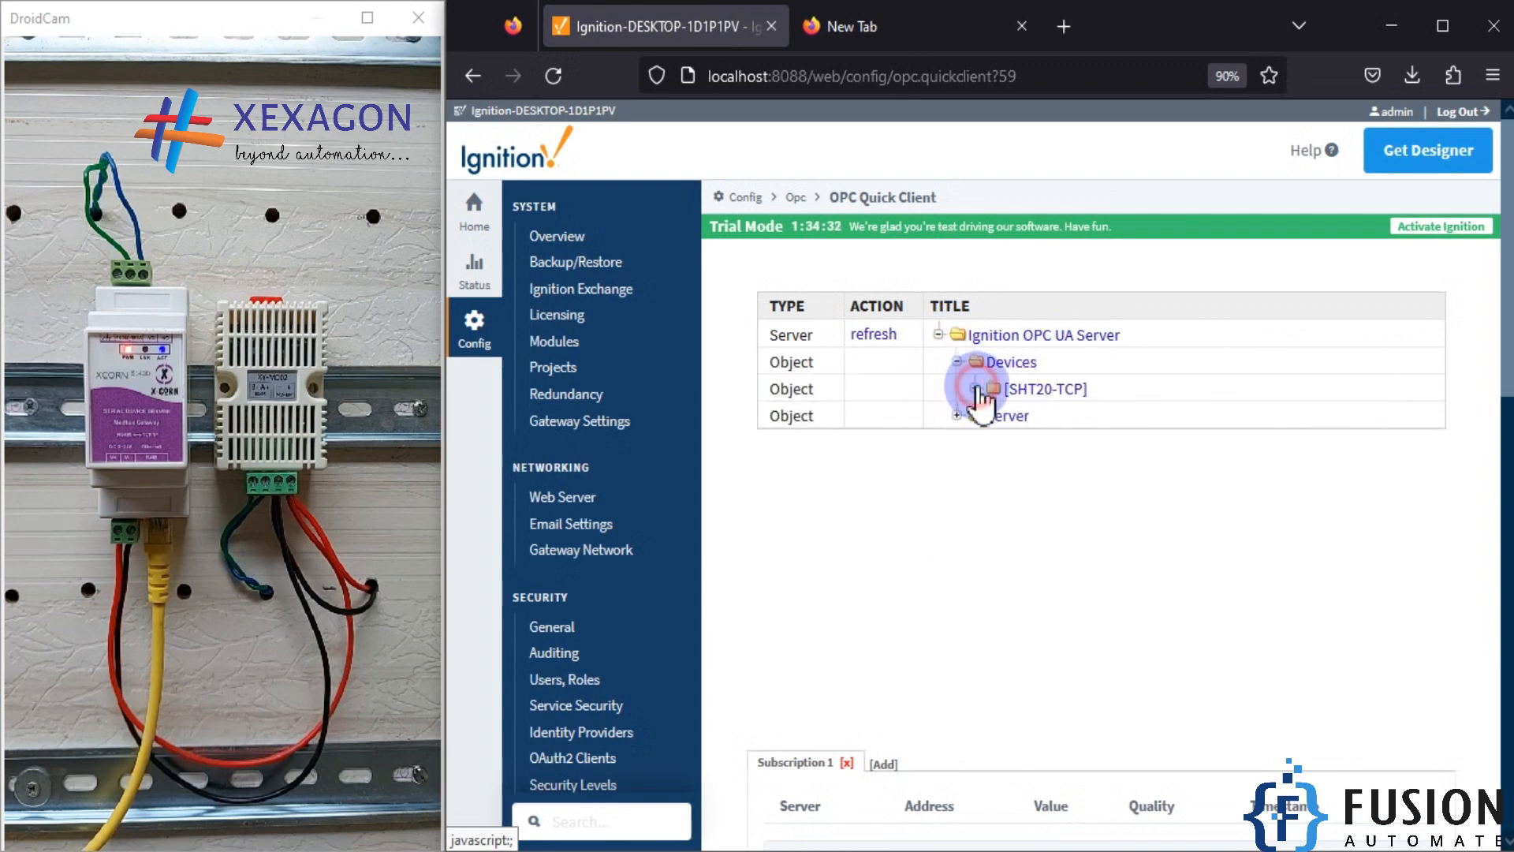
{"action": "left_click", "coordinate": [975, 388]}
{"action": "left_click", "coordinate": [992, 415]}
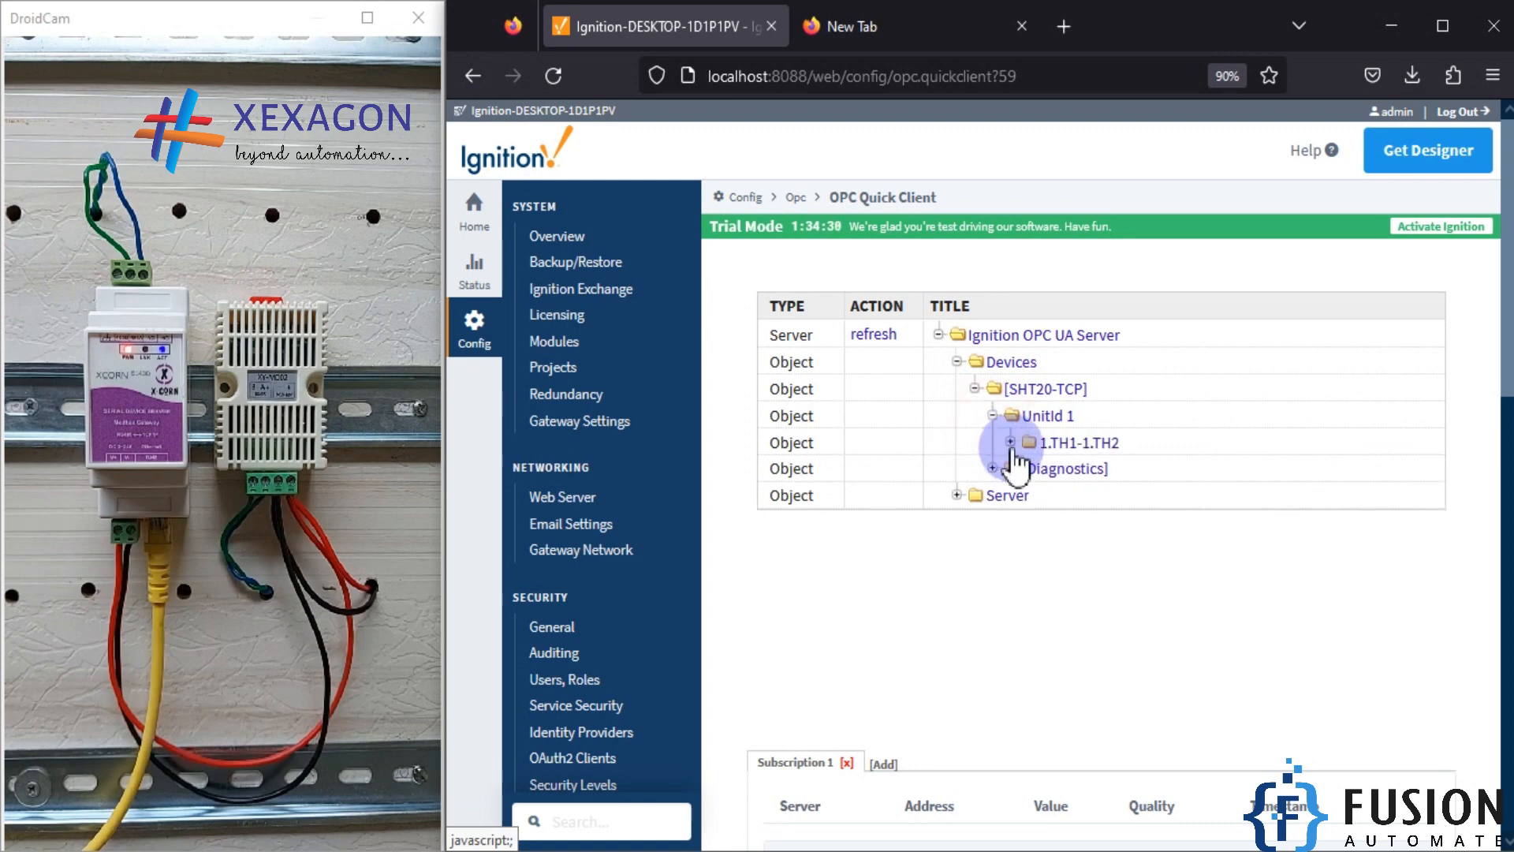
{"action": "left_click", "coordinate": [1010, 441]}
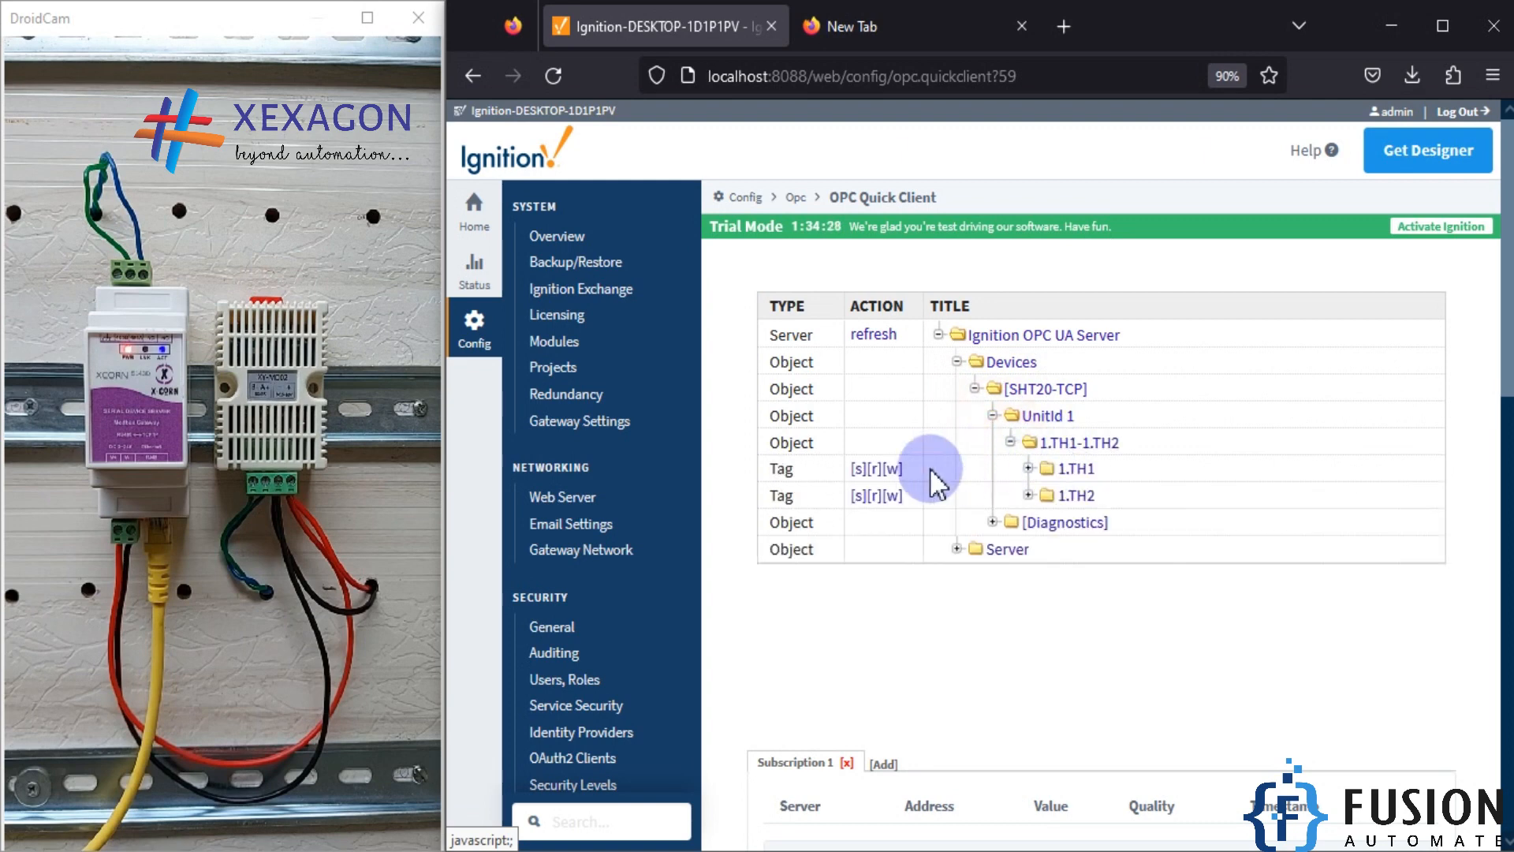
Step: Subscribe to the 1.TH1 and 1.TH2 tags and check their live values and quality
{"action": "left_click", "coordinate": [858, 469]}
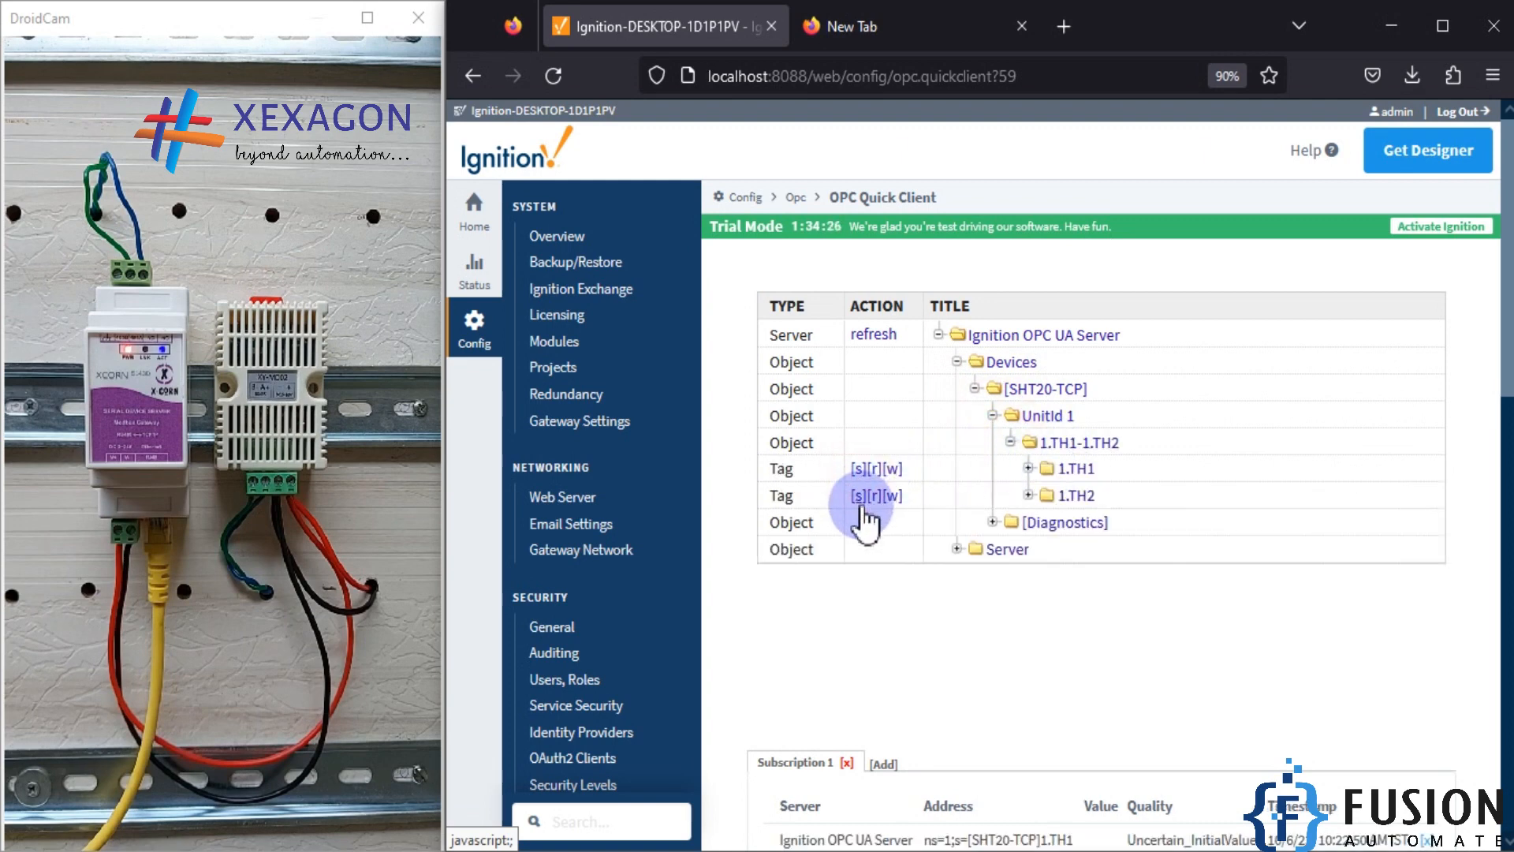
{"action": "left_click", "coordinate": [858, 496]}
{"action": "scroll", "coordinate": [1049, 552], "scroll_direction": "down", "scroll_amount": 4}
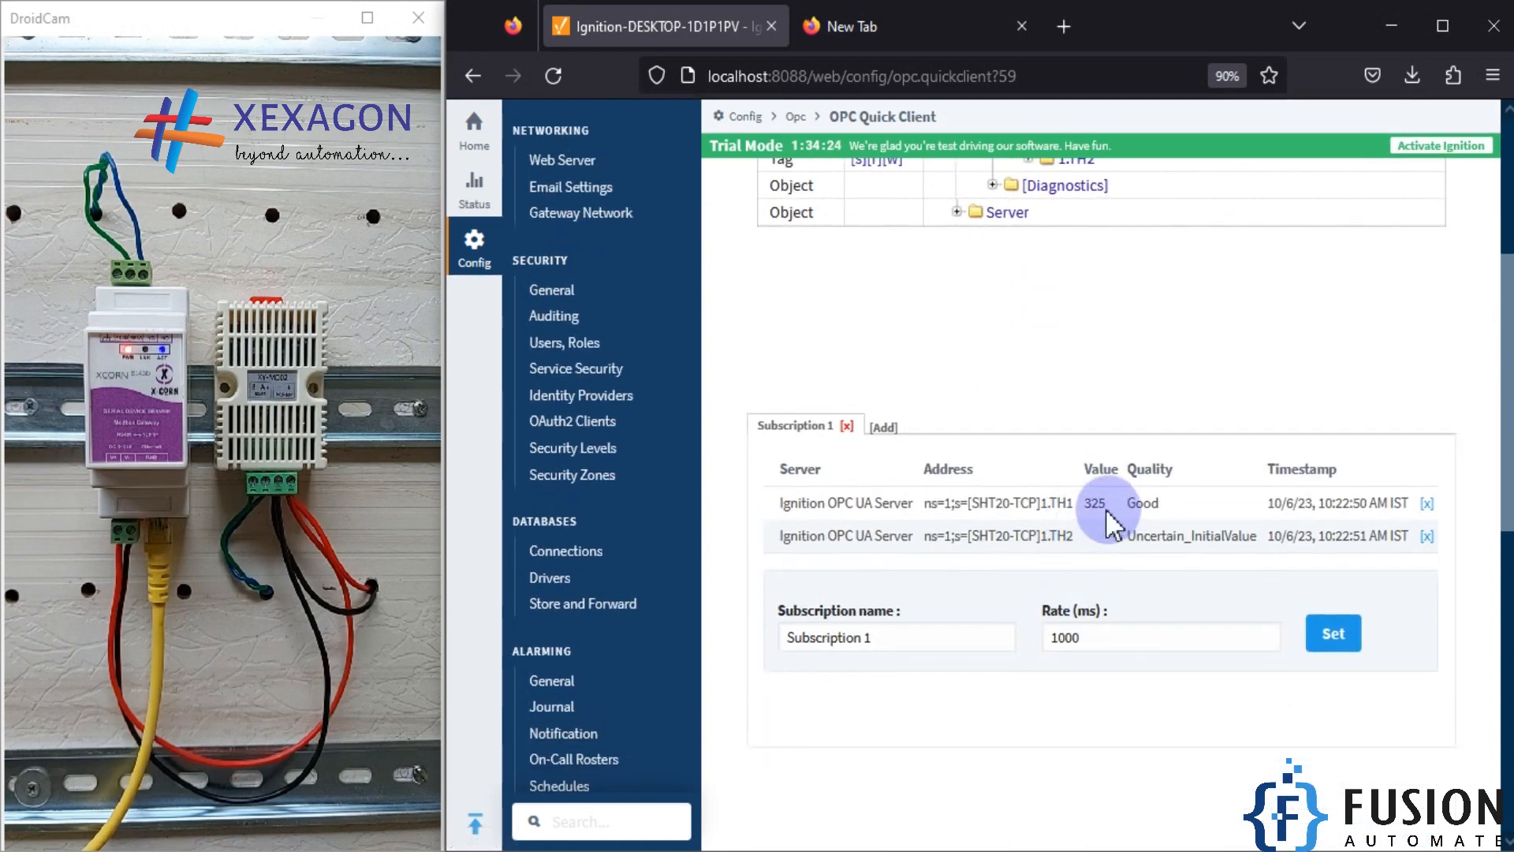
{"action": "double_click", "coordinate": [1097, 505]}
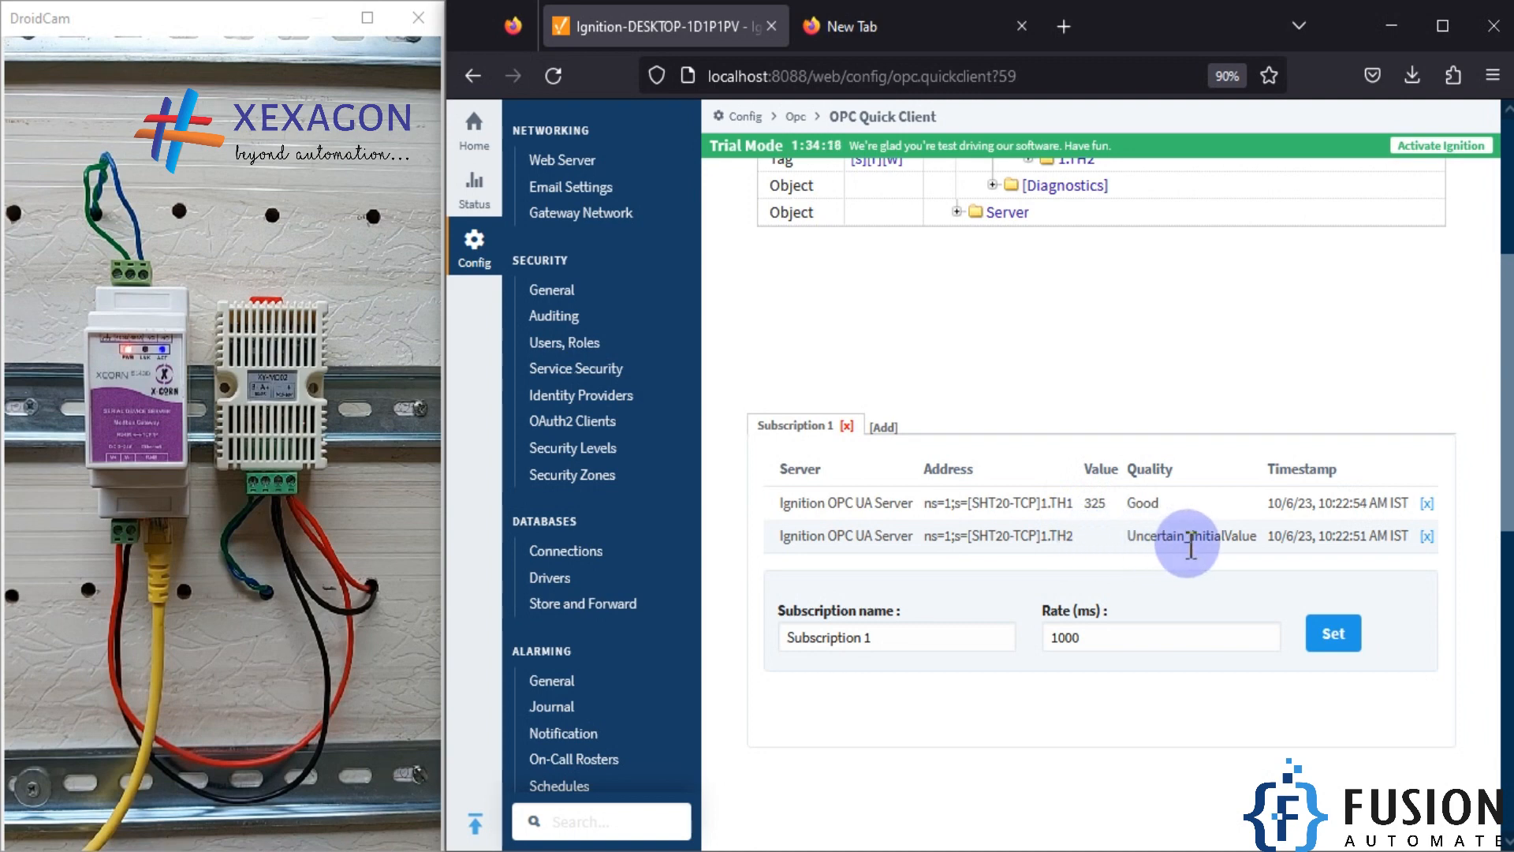
{"action": "left_click", "coordinate": [1141, 539]}
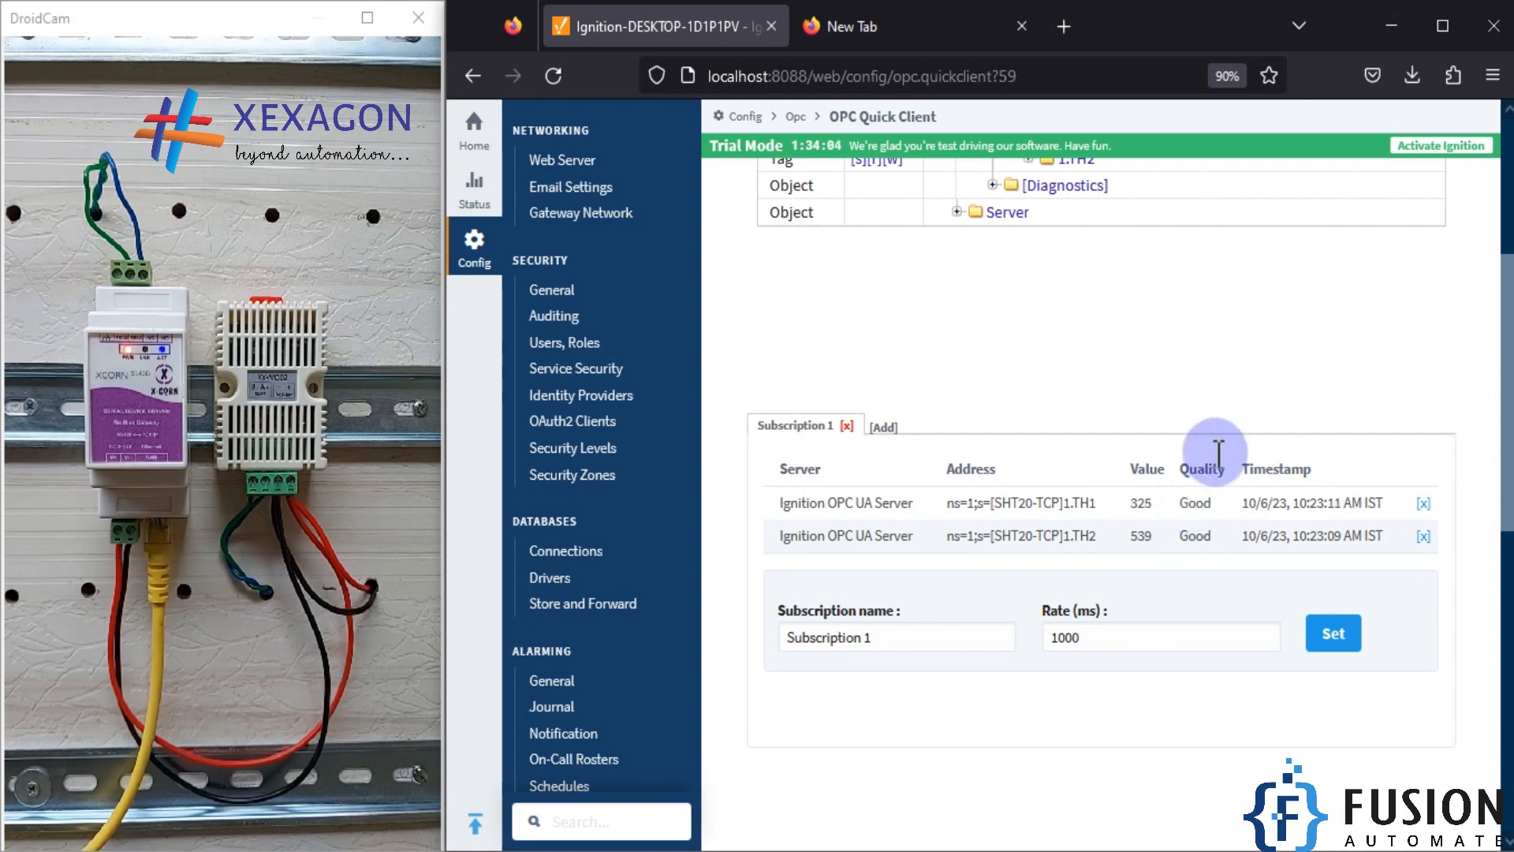
Step: Switch to Ignition Designer and narrow the Component Palette to show more of the Dashboard window
{"action": "left_click", "coordinate": [489, 850]}
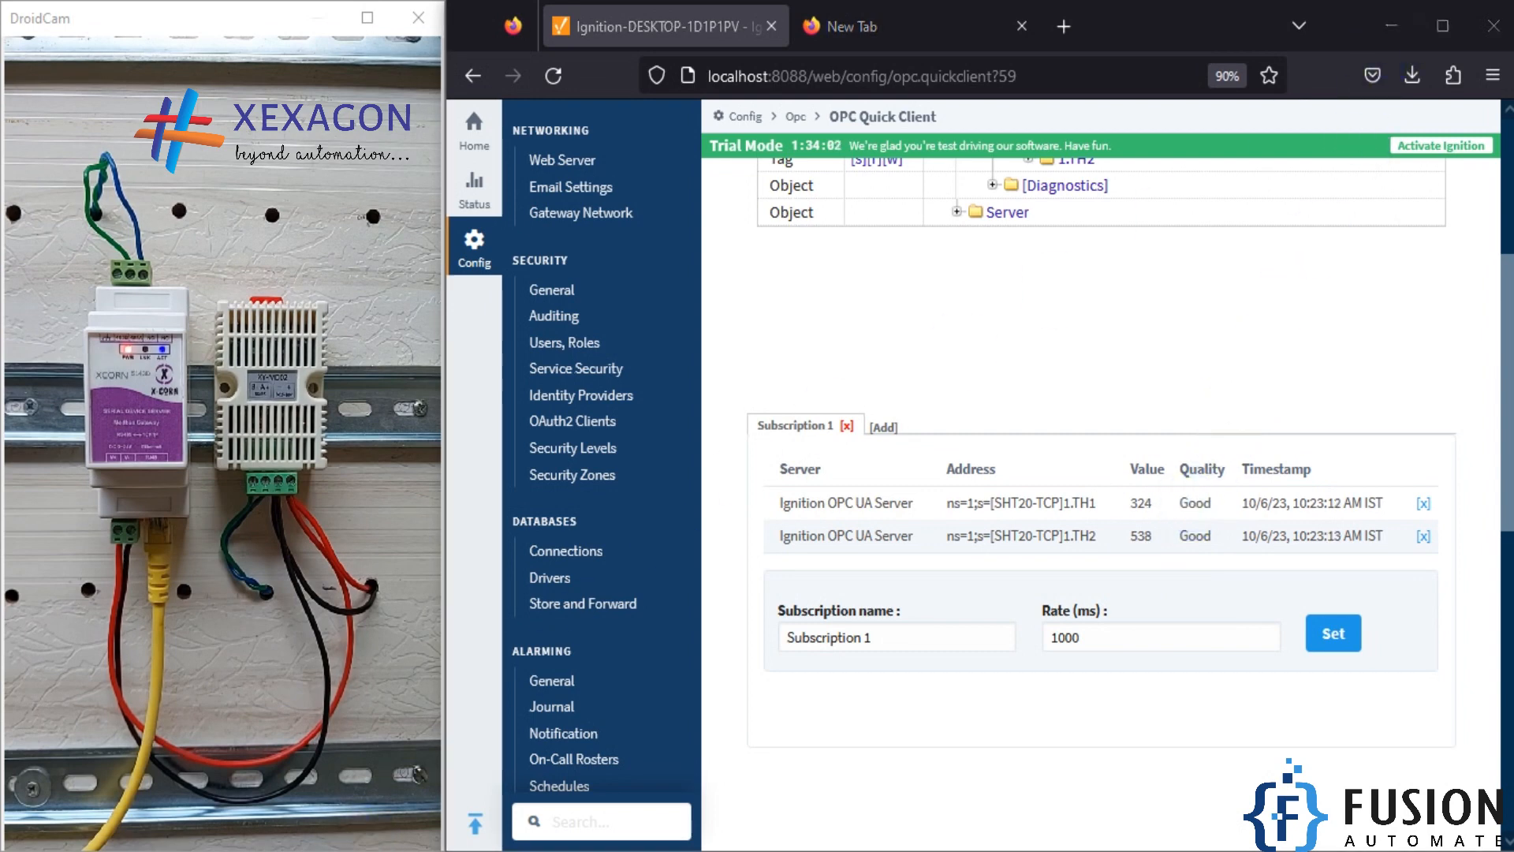
{"action": "left_click_drag", "start_coordinate": [865, 5], "coordinate": [1508, 137]}
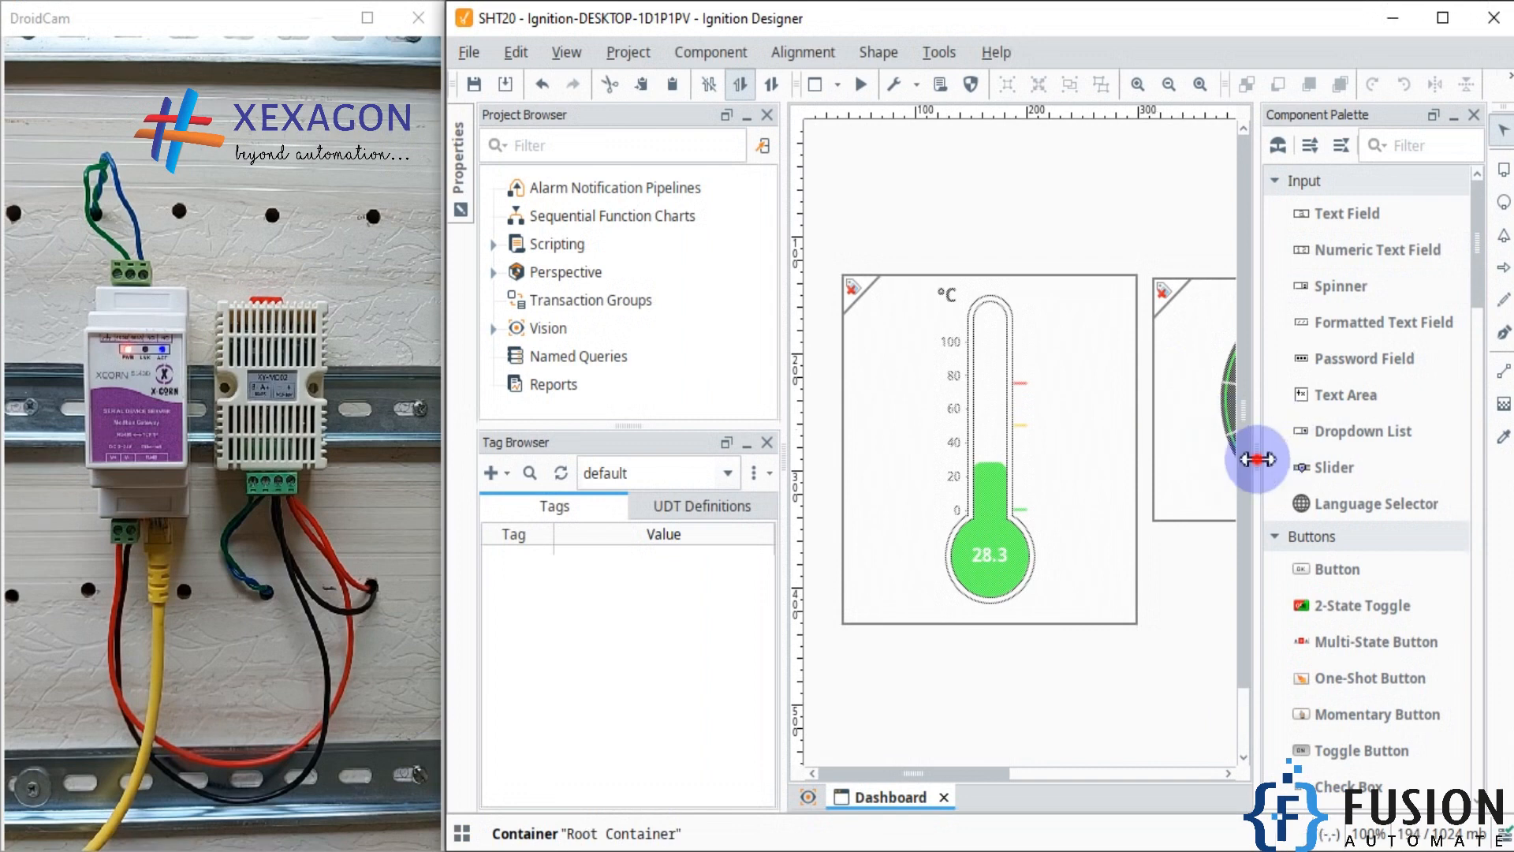
{"action": "left_click_drag", "start_coordinate": [1257, 457], "coordinate": [1453, 440]}
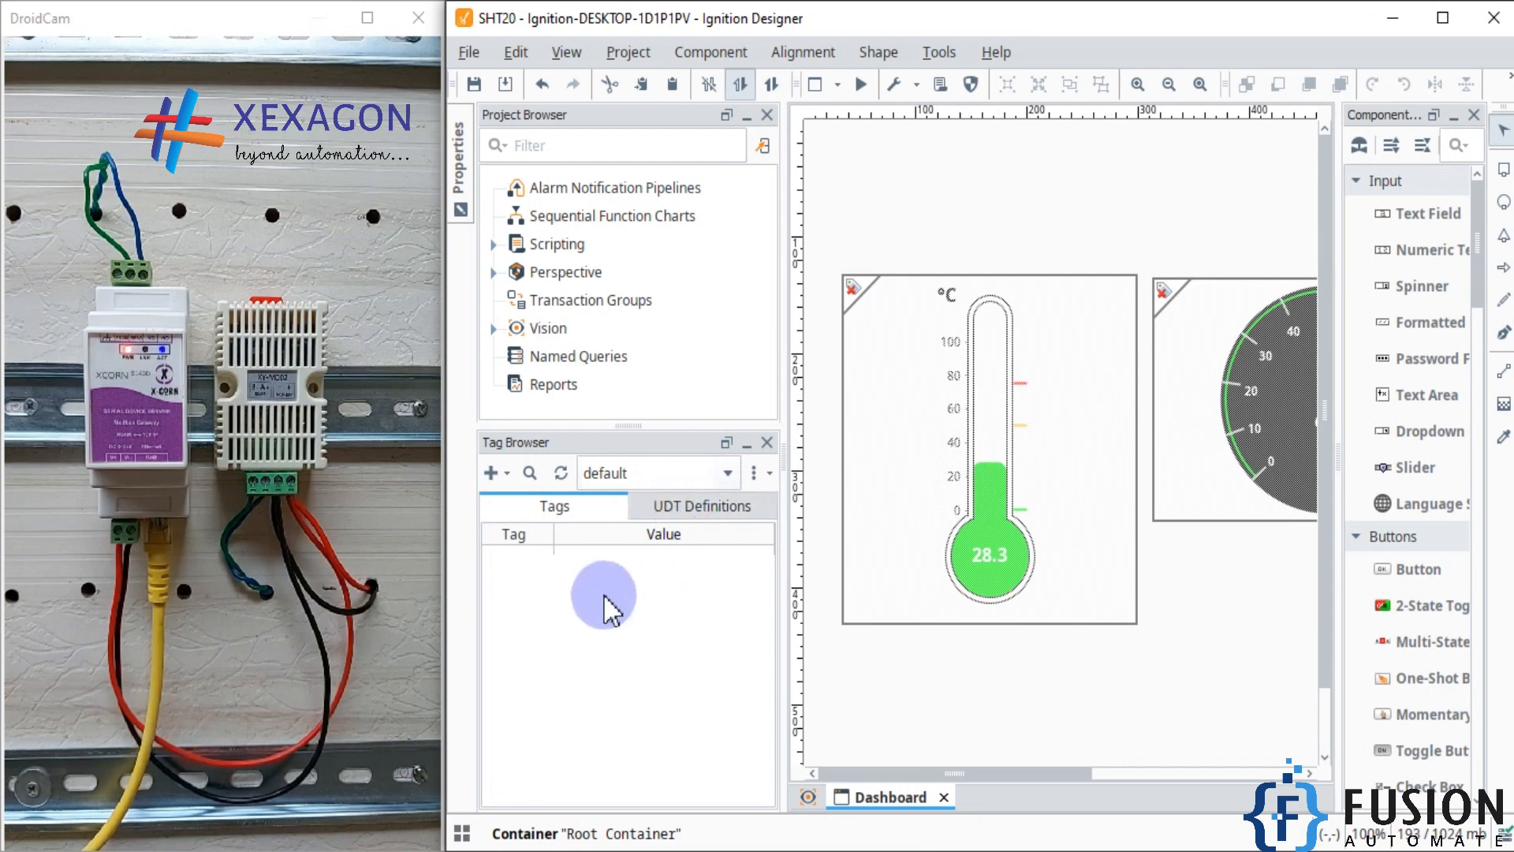
Step: Import the 1.TH1 and 1.TH2 tags from SHT20-TCP's 1.TH1-1.TH2 folder under UnitId 1 into the default tag provider
{"action": "left_click", "coordinate": [506, 472]}
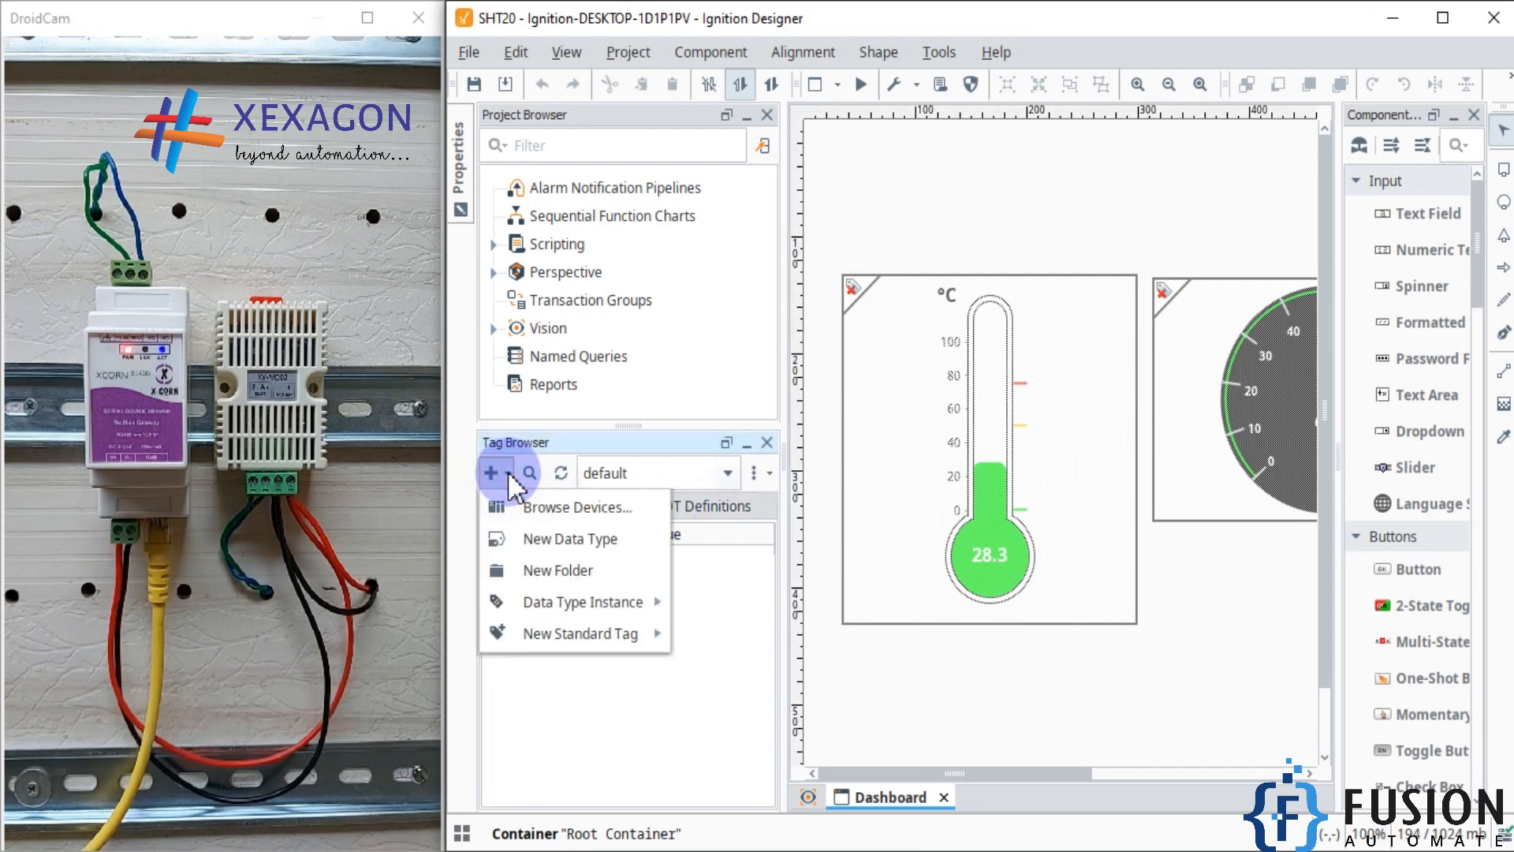
{"action": "left_click", "coordinate": [552, 509]}
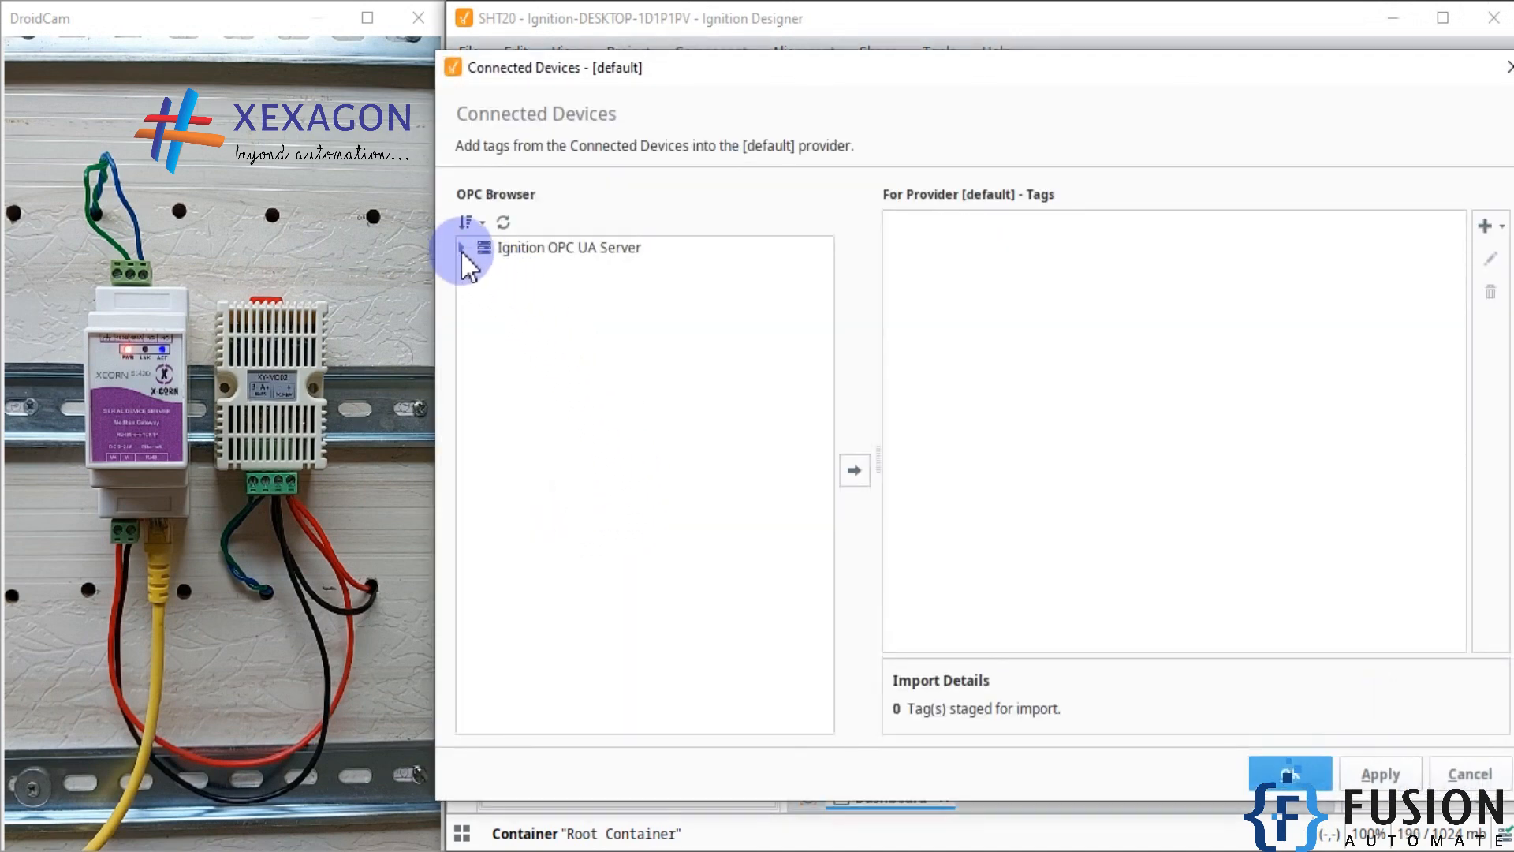
{"action": "left_click", "coordinate": [462, 248]}
{"action": "left_click", "coordinate": [478, 269]}
{"action": "left_click", "coordinate": [497, 290]}
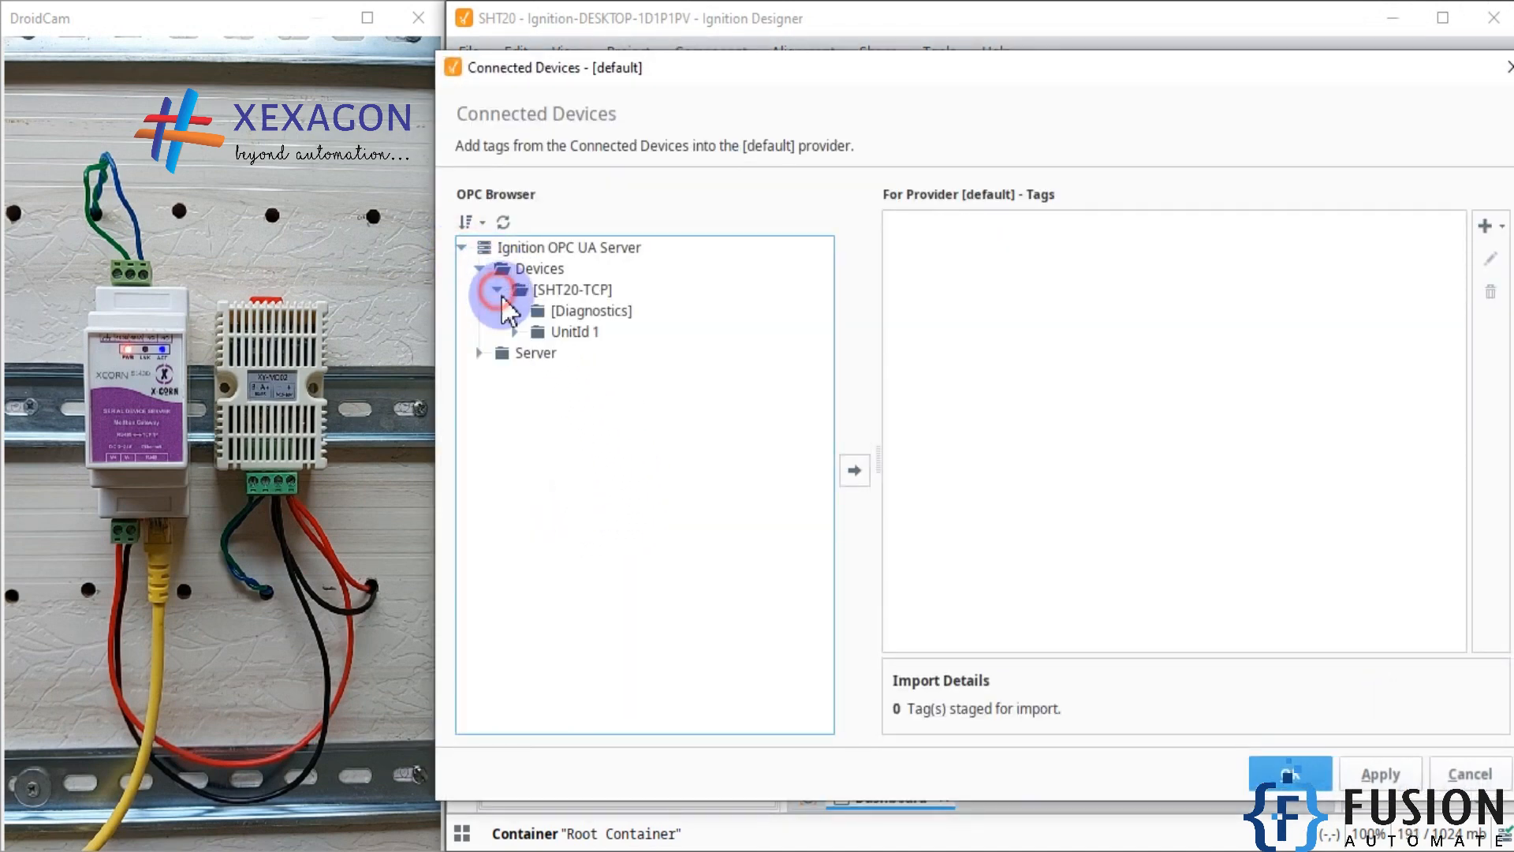
{"action": "left_click", "coordinate": [510, 331]}
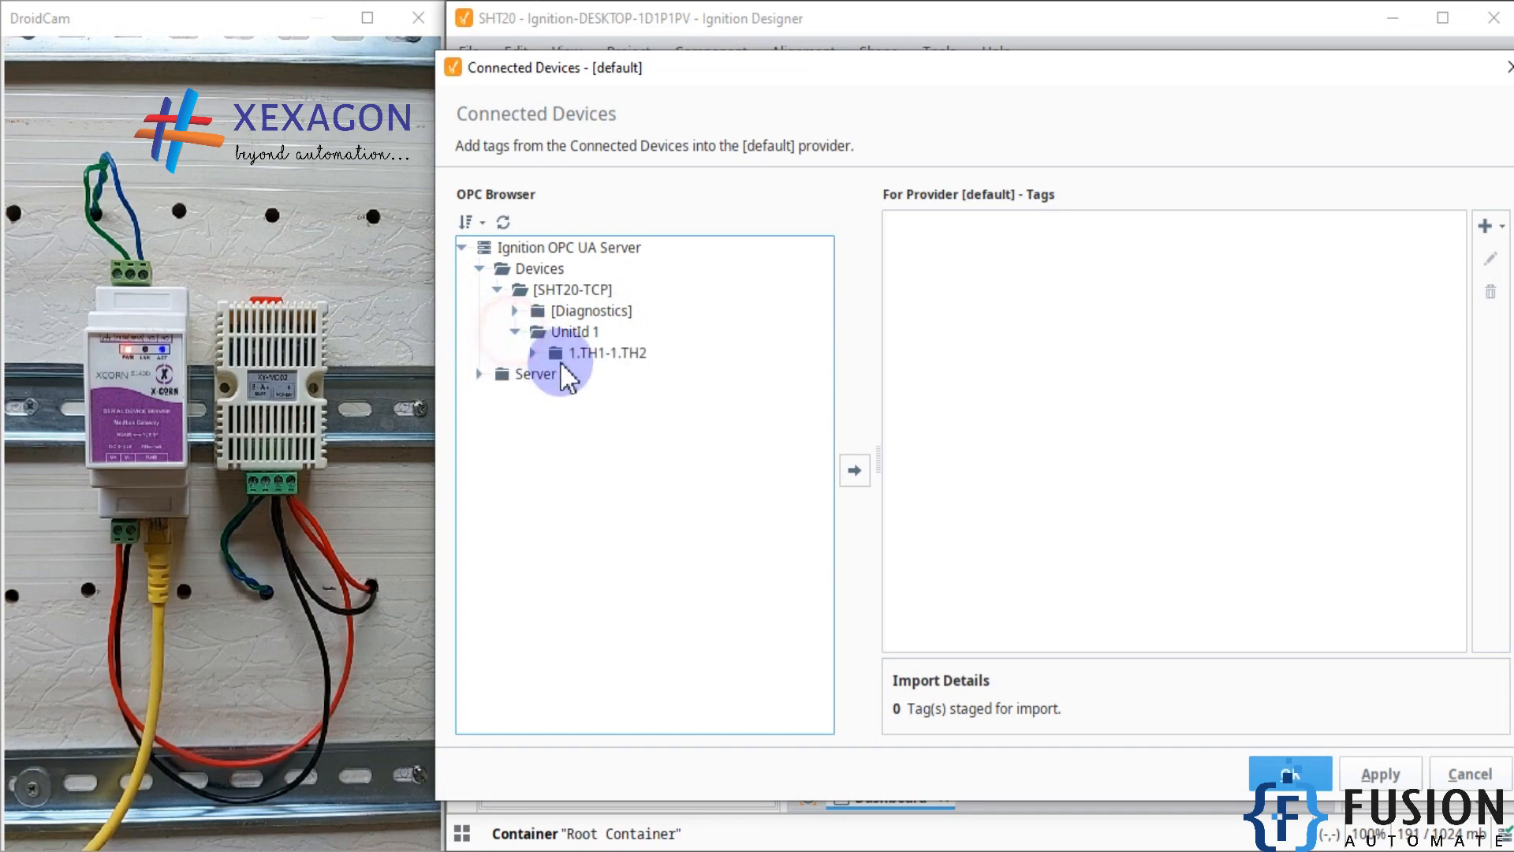
{"action": "left_click", "coordinate": [533, 355]}
{"action": "left_click", "coordinate": [604, 376]}
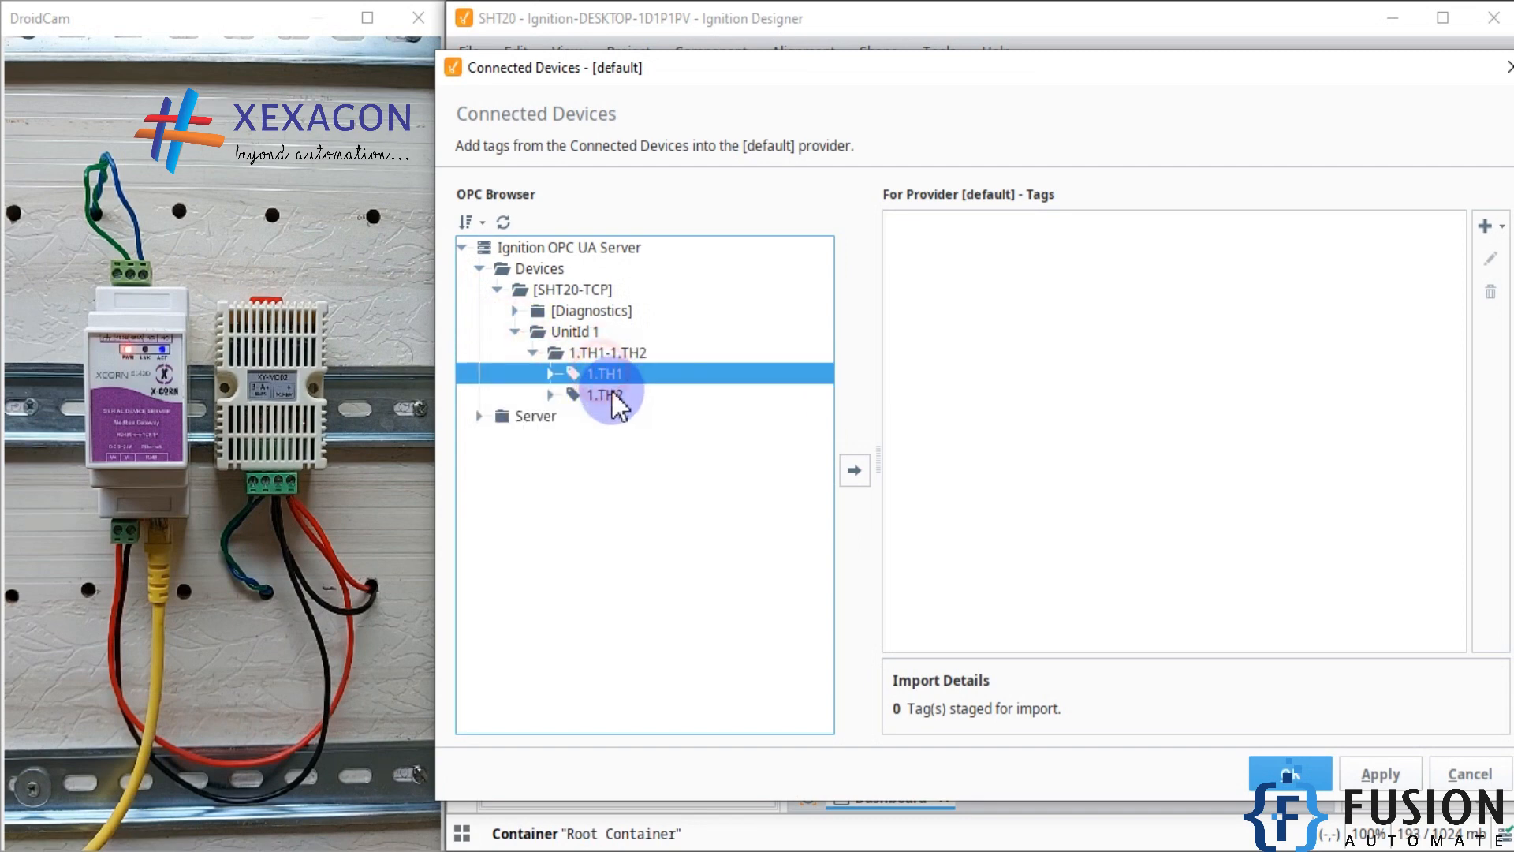
{"action": "left_click", "coordinate": [616, 394], "text": "shift"}
{"action": "left_click", "coordinate": [855, 471]}
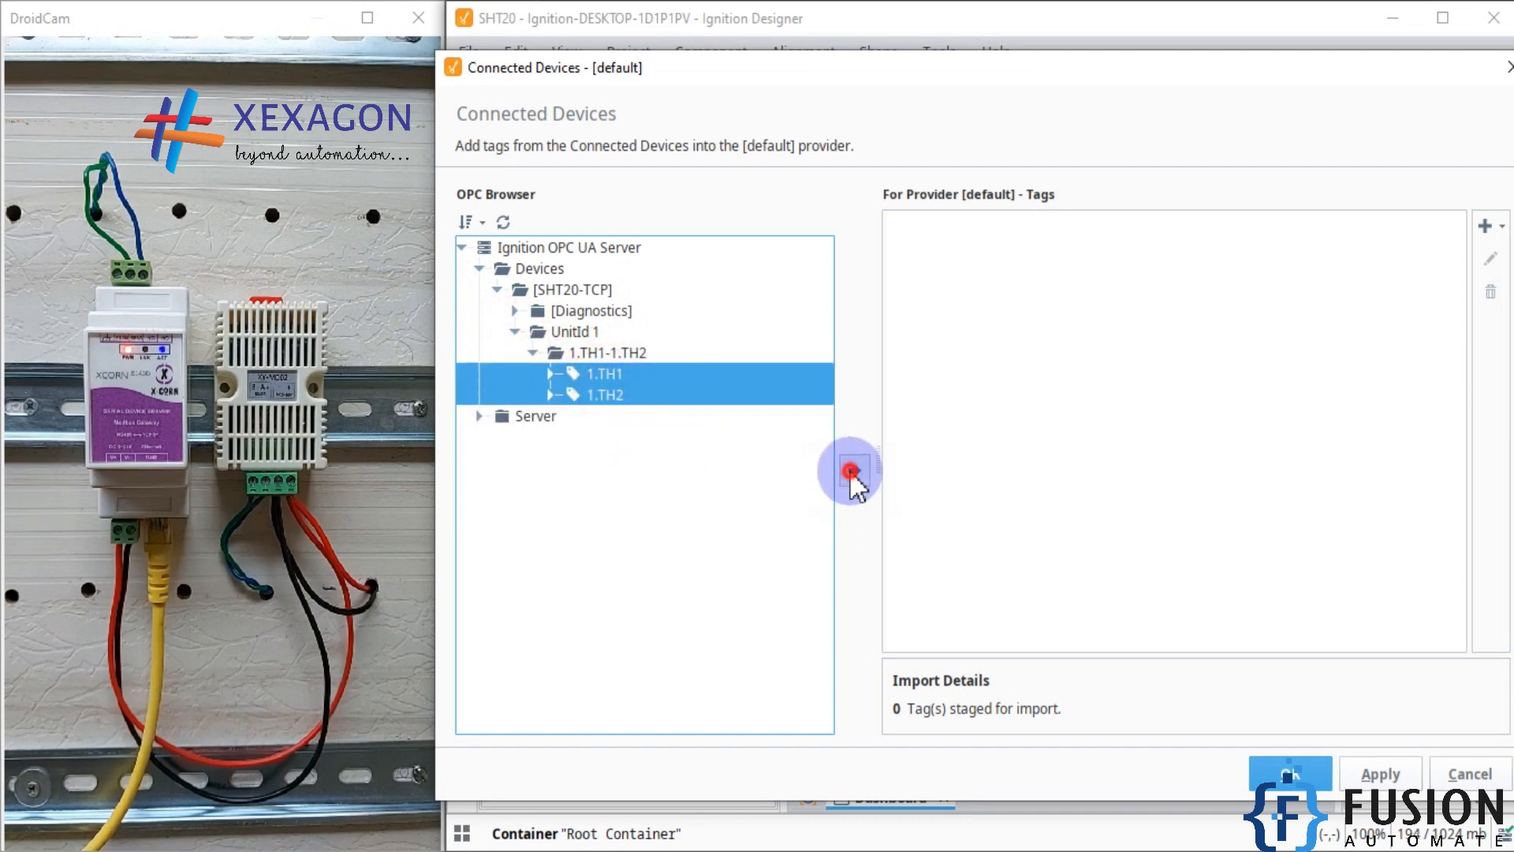
{"action": "left_click", "coordinate": [1290, 774]}
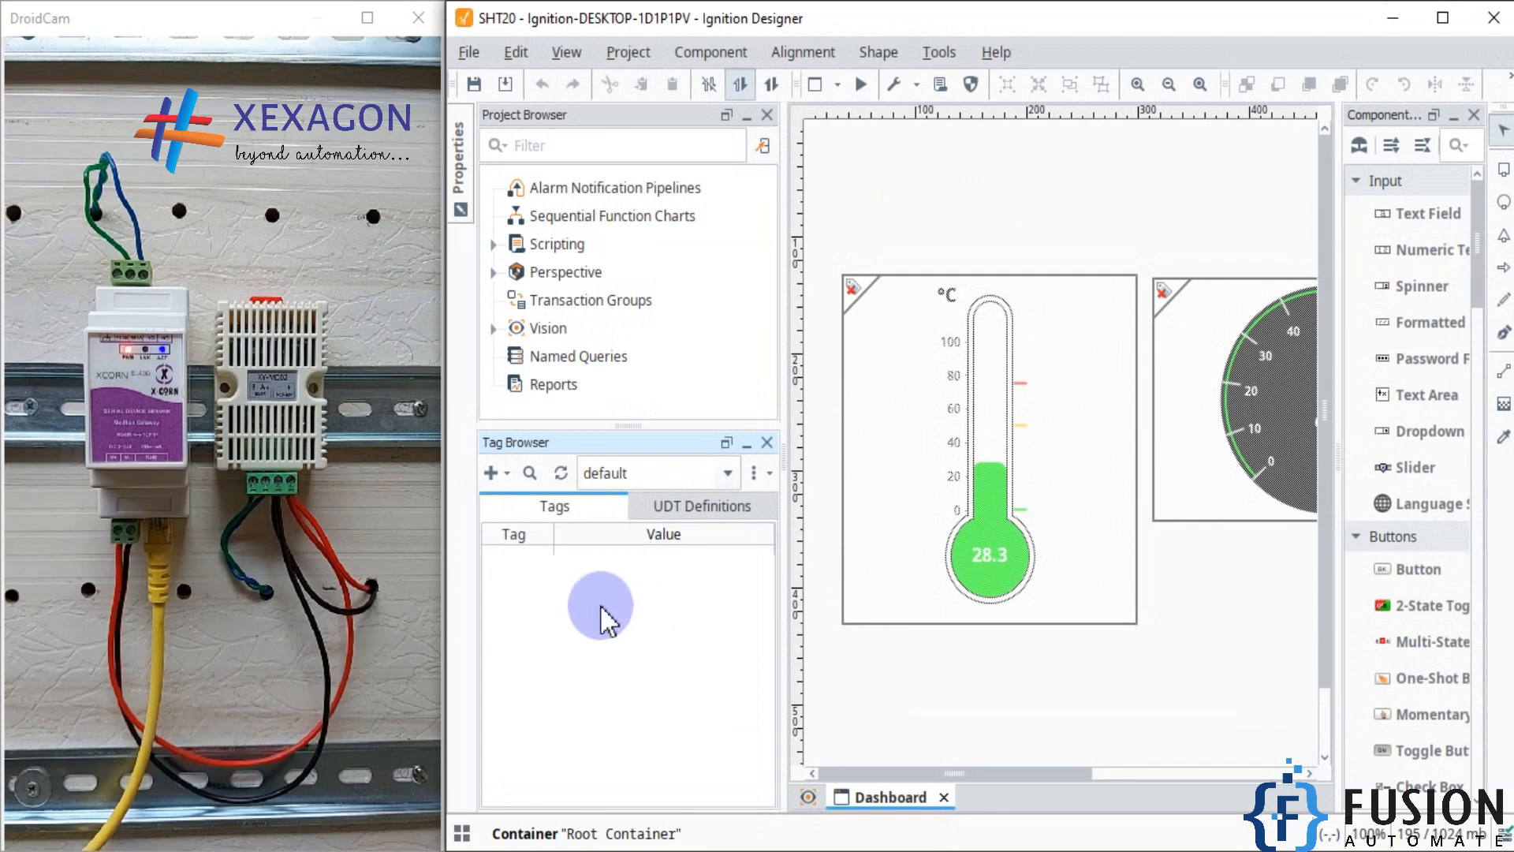
Step: Rename the 1_TH1 tag to Temp_Raw and the 1_TH2 tag to Humidity_Raw
{"action": "left_click", "coordinate": [555, 567]}
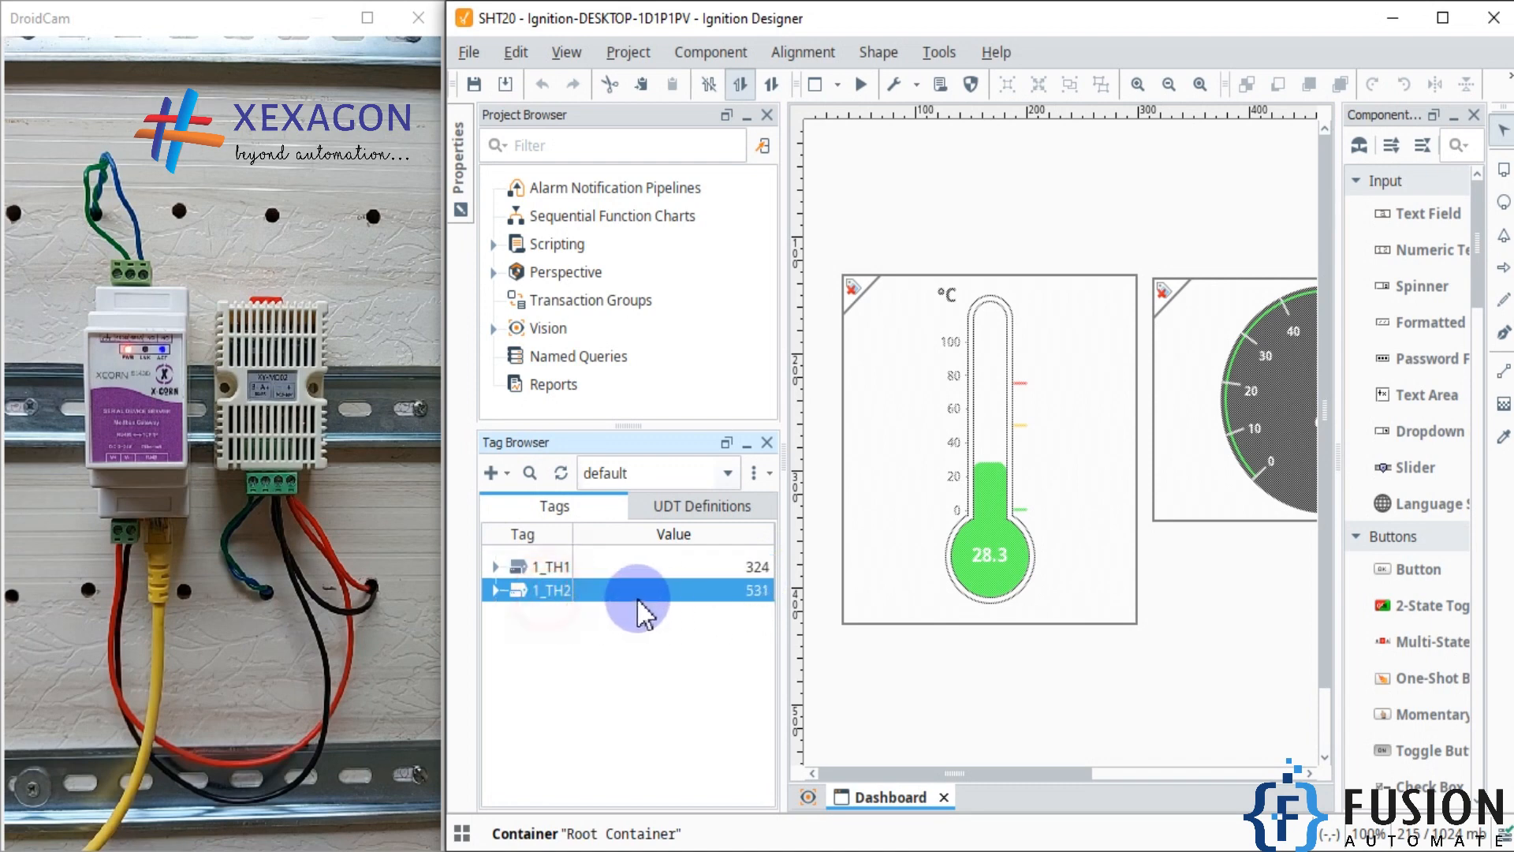
{"action": "left_click", "coordinate": [556, 567]}
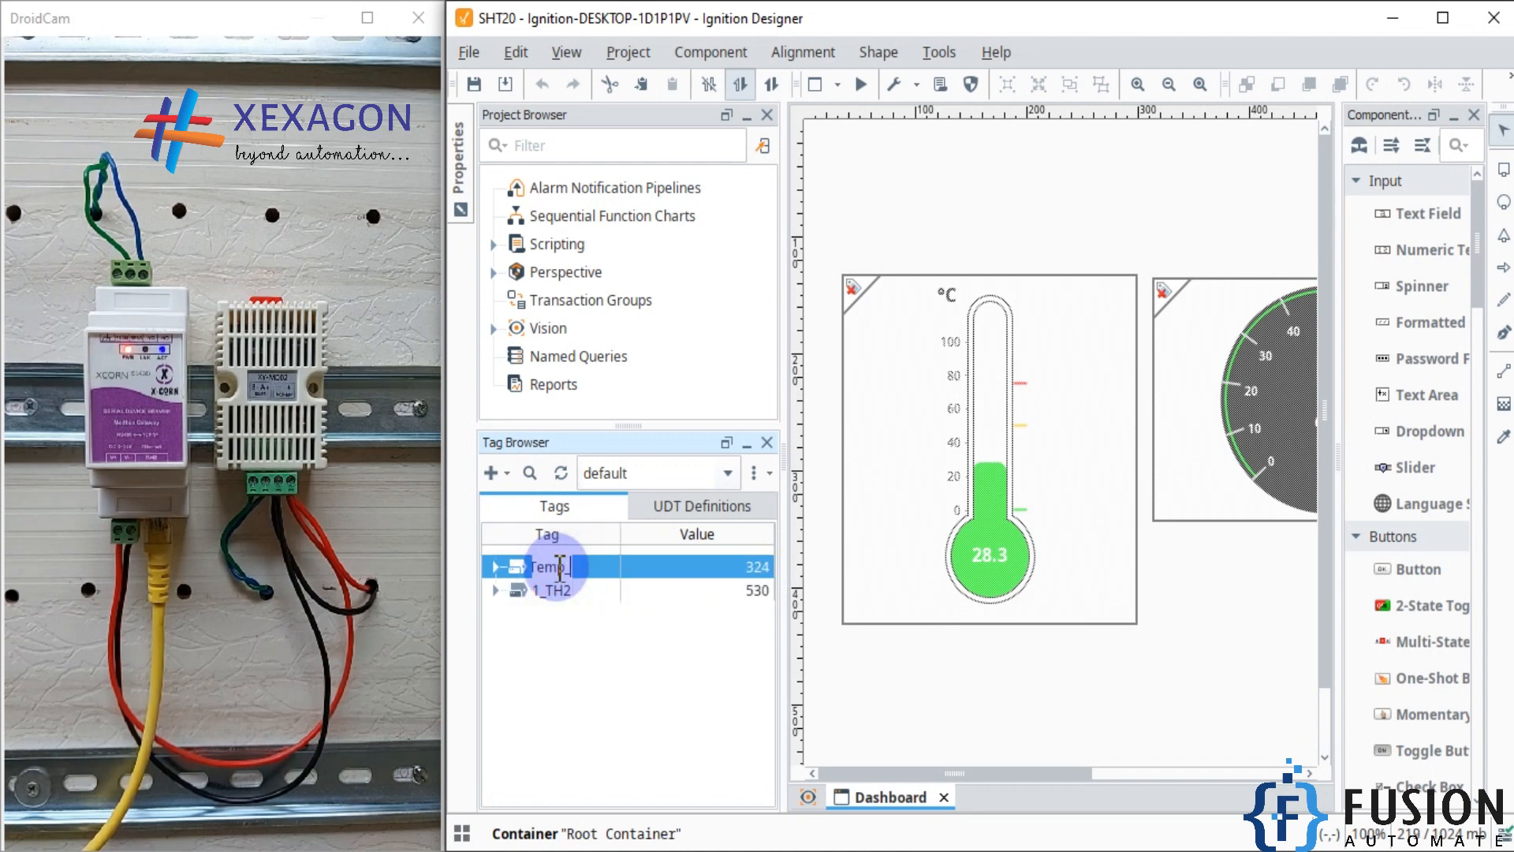
{"action": "key", "text": "Return"}
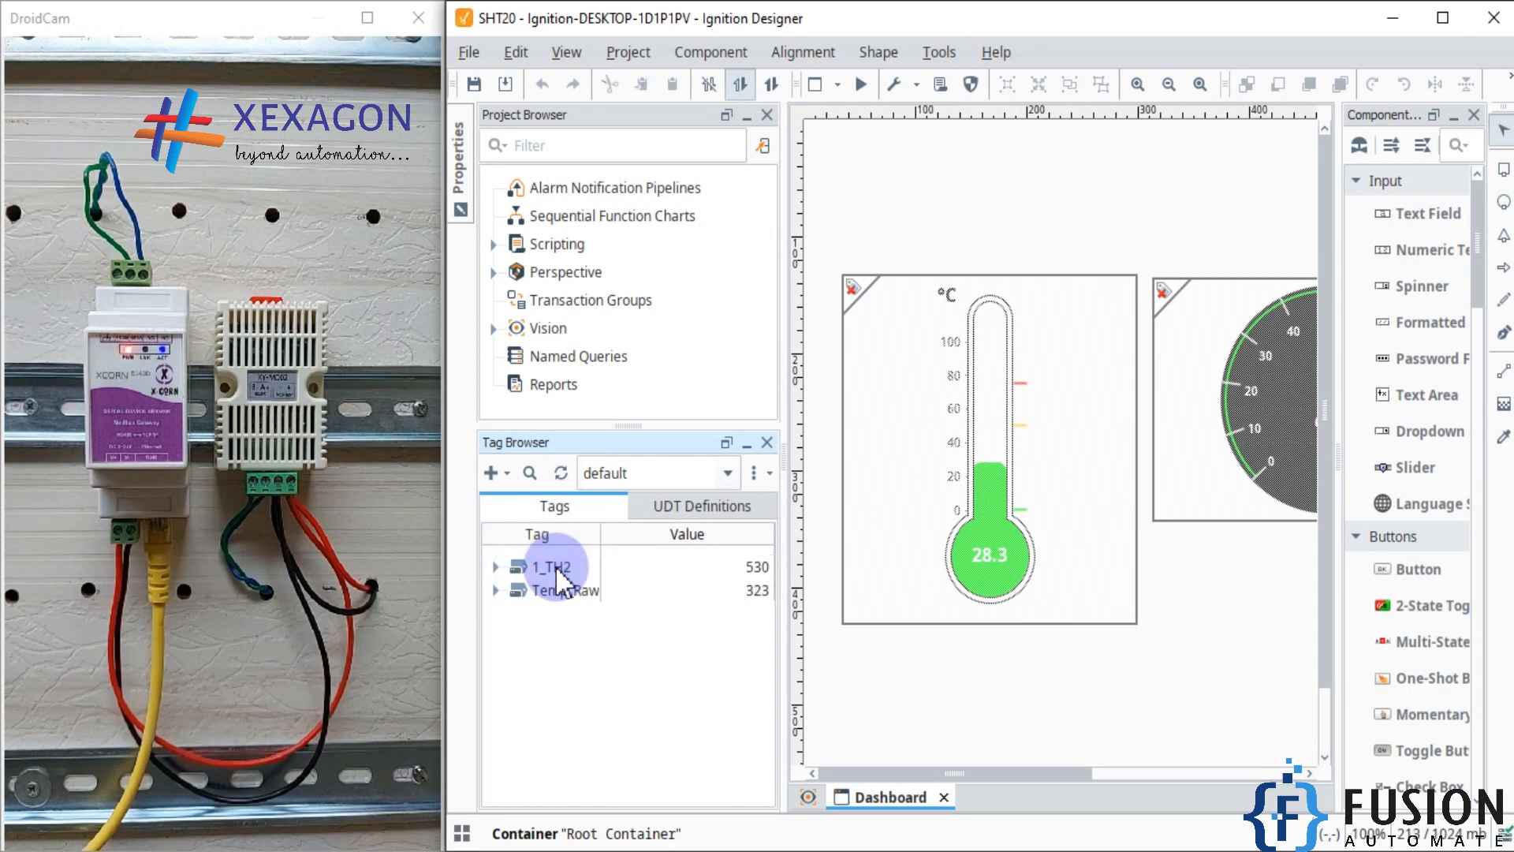
{"action": "left_click", "coordinate": [557, 568]}
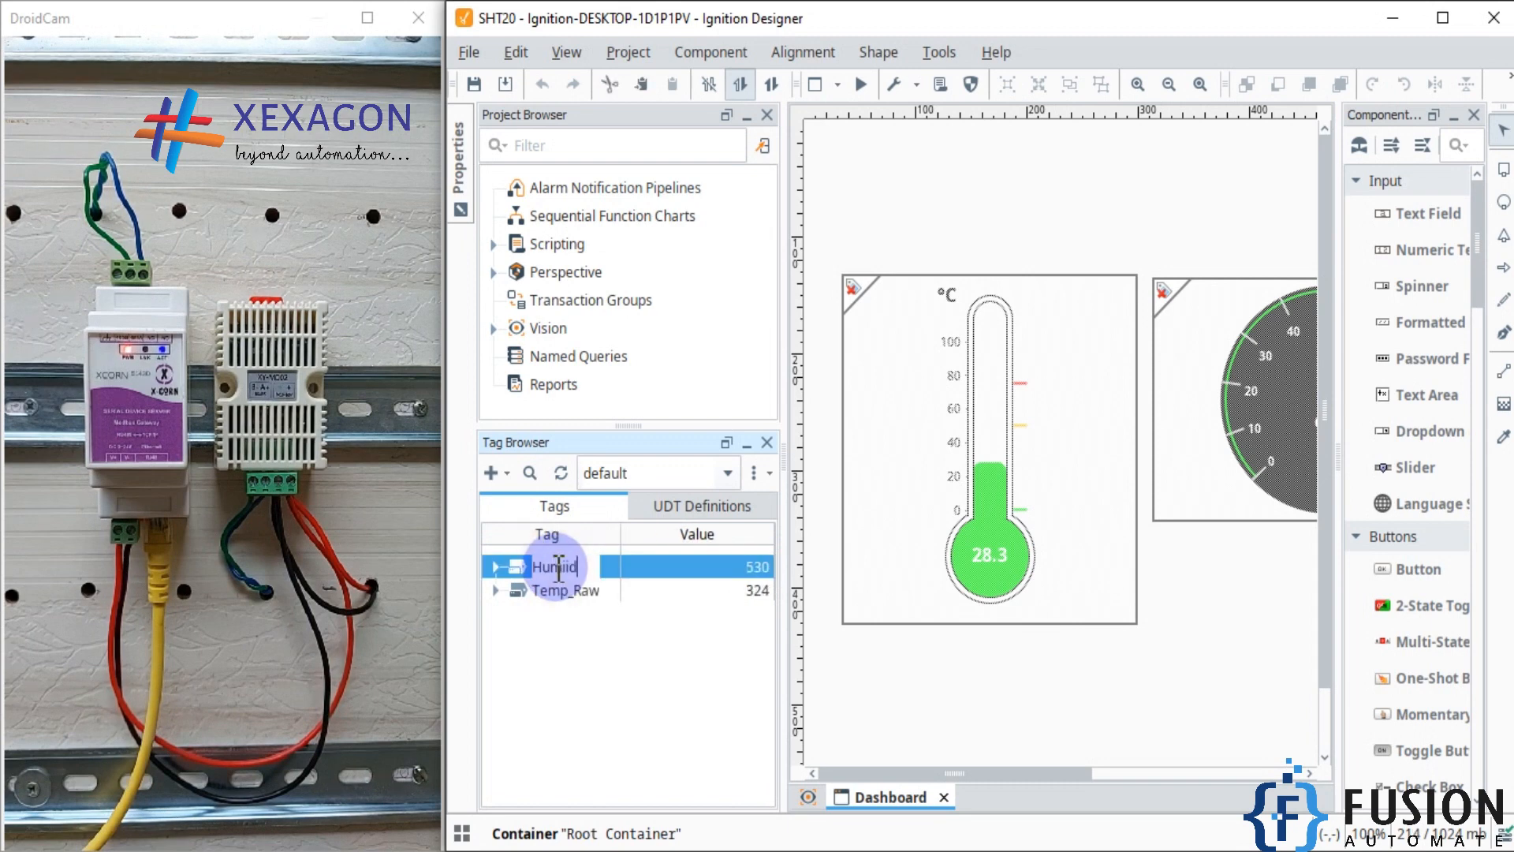
{"action": "type", "text": "Humid"}
{"action": "key", "text": "BackSpace"}
{"action": "key", "text": "Return"}
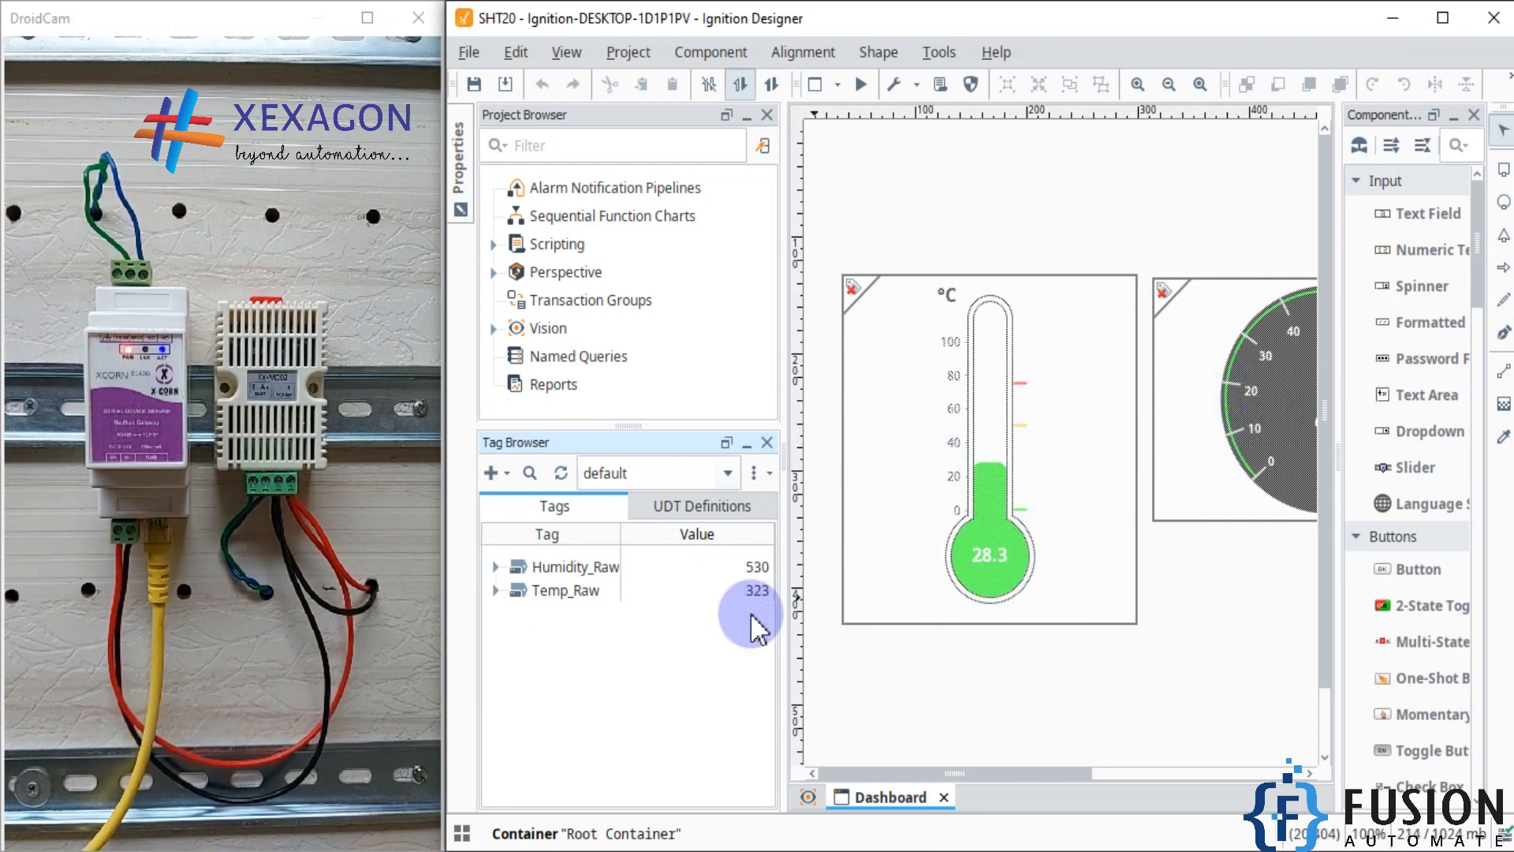
Step: Create a new expression tag named Temperature with the data type Float
{"action": "left_click", "coordinate": [499, 475]}
{"action": "mouse_move", "coordinate": [619, 631]}
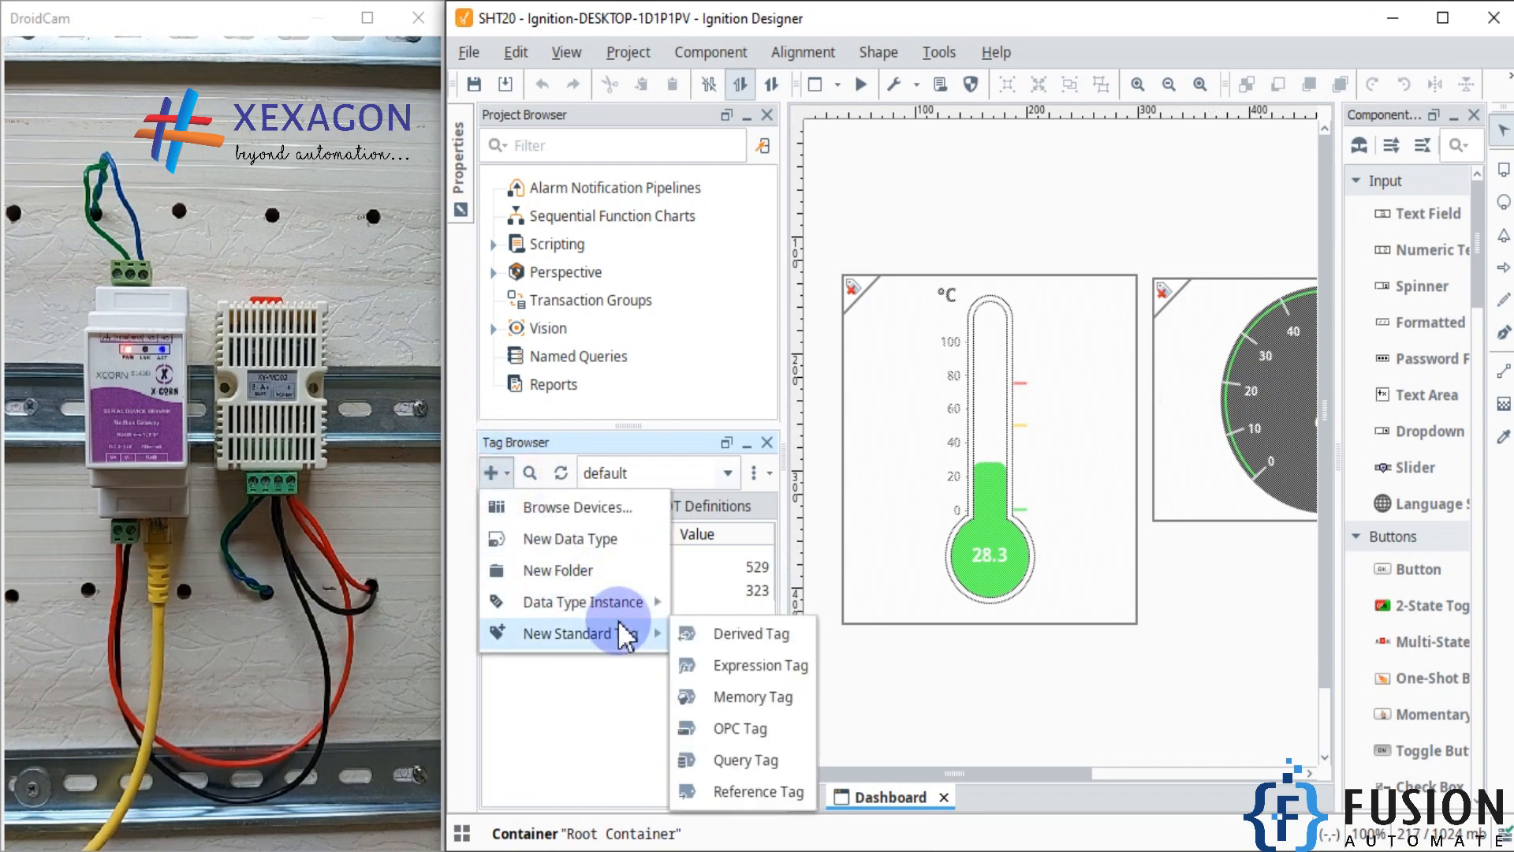
{"action": "left_click", "coordinate": [763, 664]}
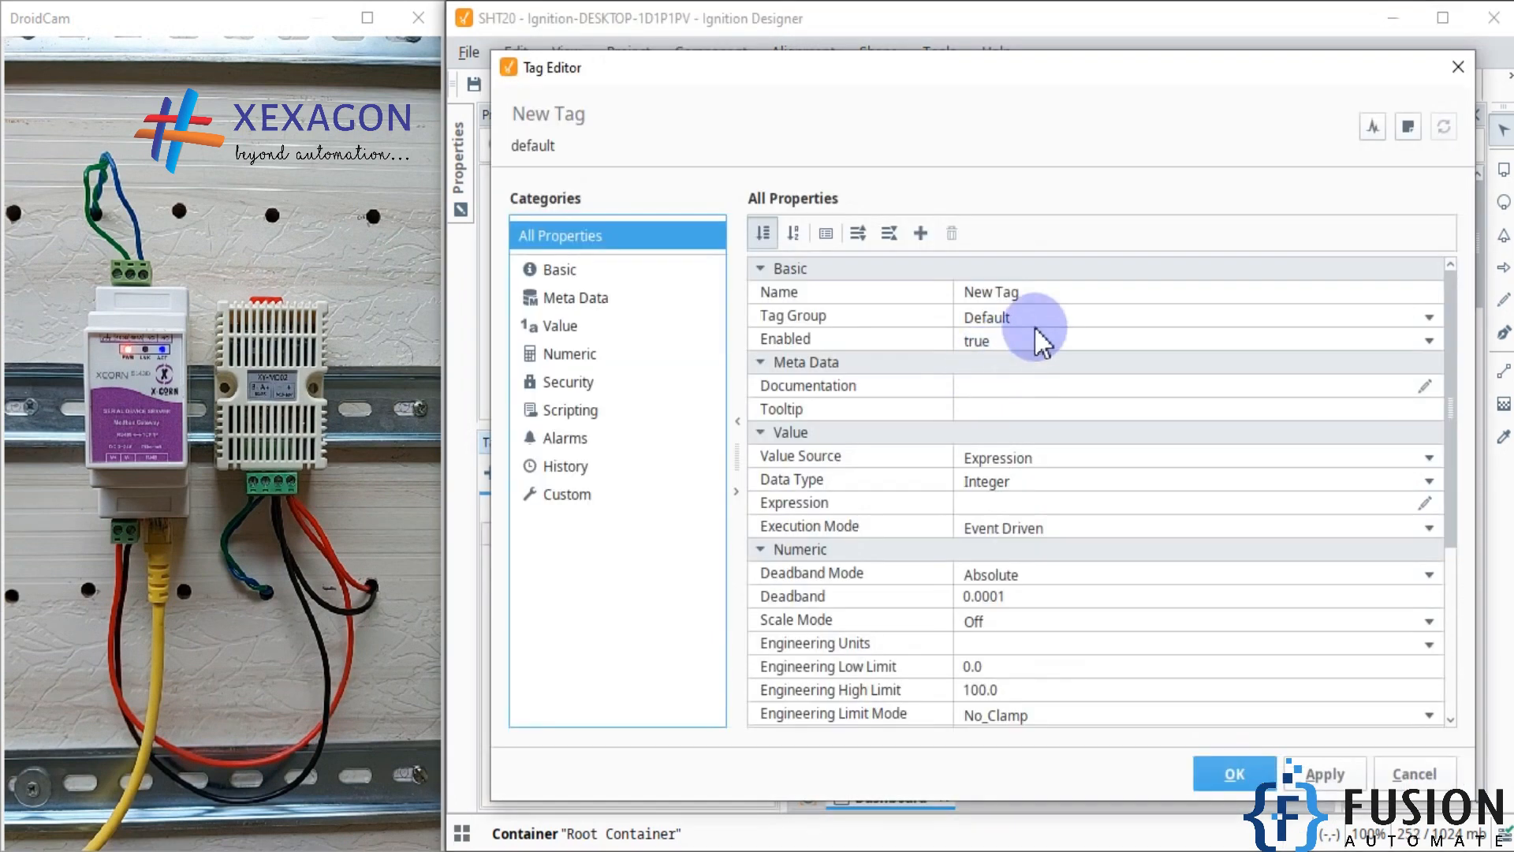
{"action": "left_click", "coordinate": [1065, 290]}
{"action": "type", "text": "Temp"}
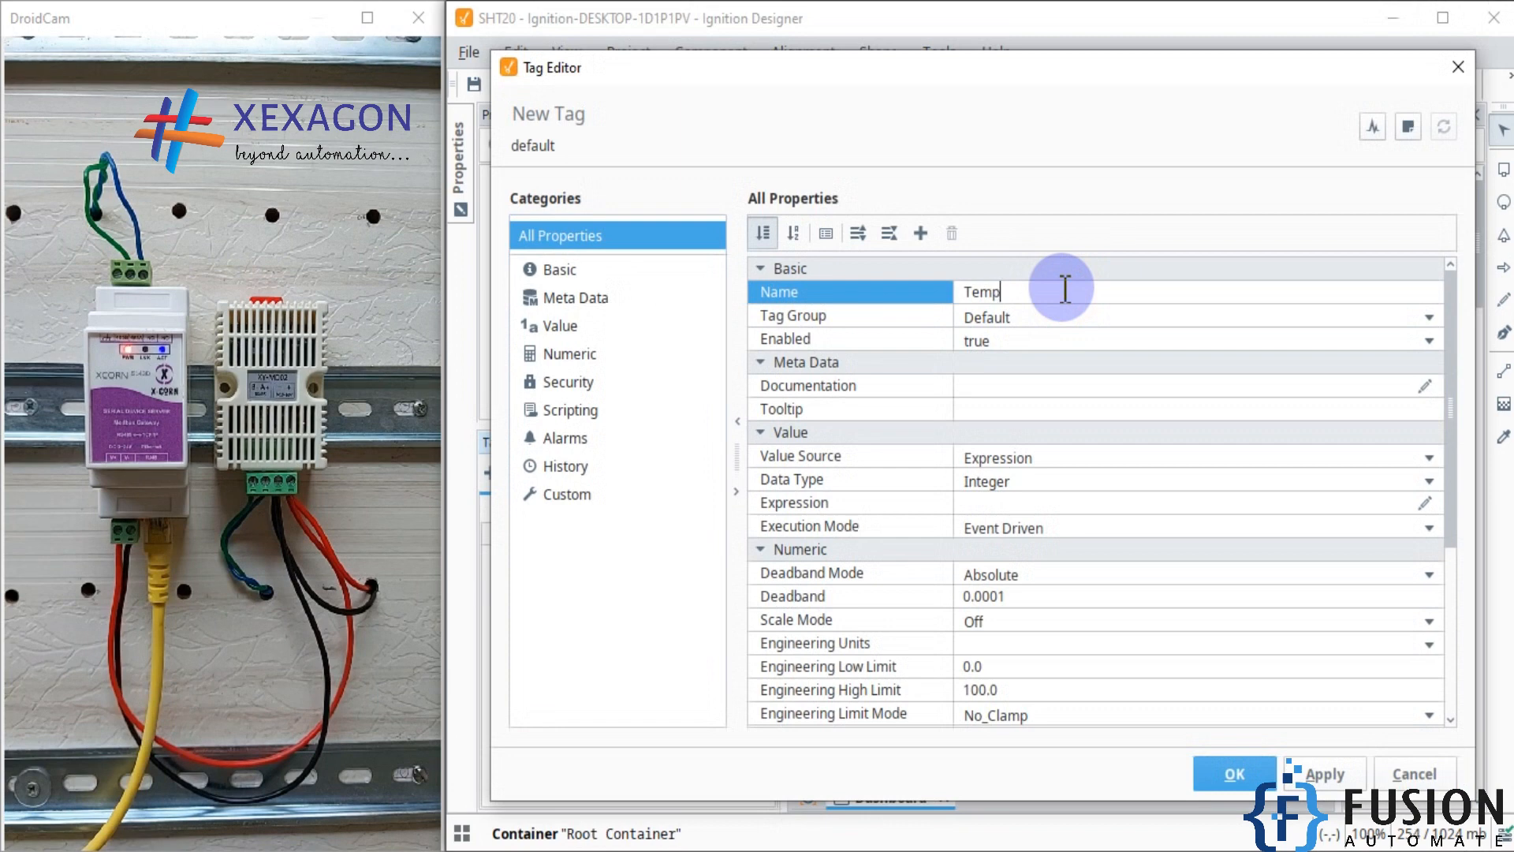
{"action": "type", "text": "erature"}
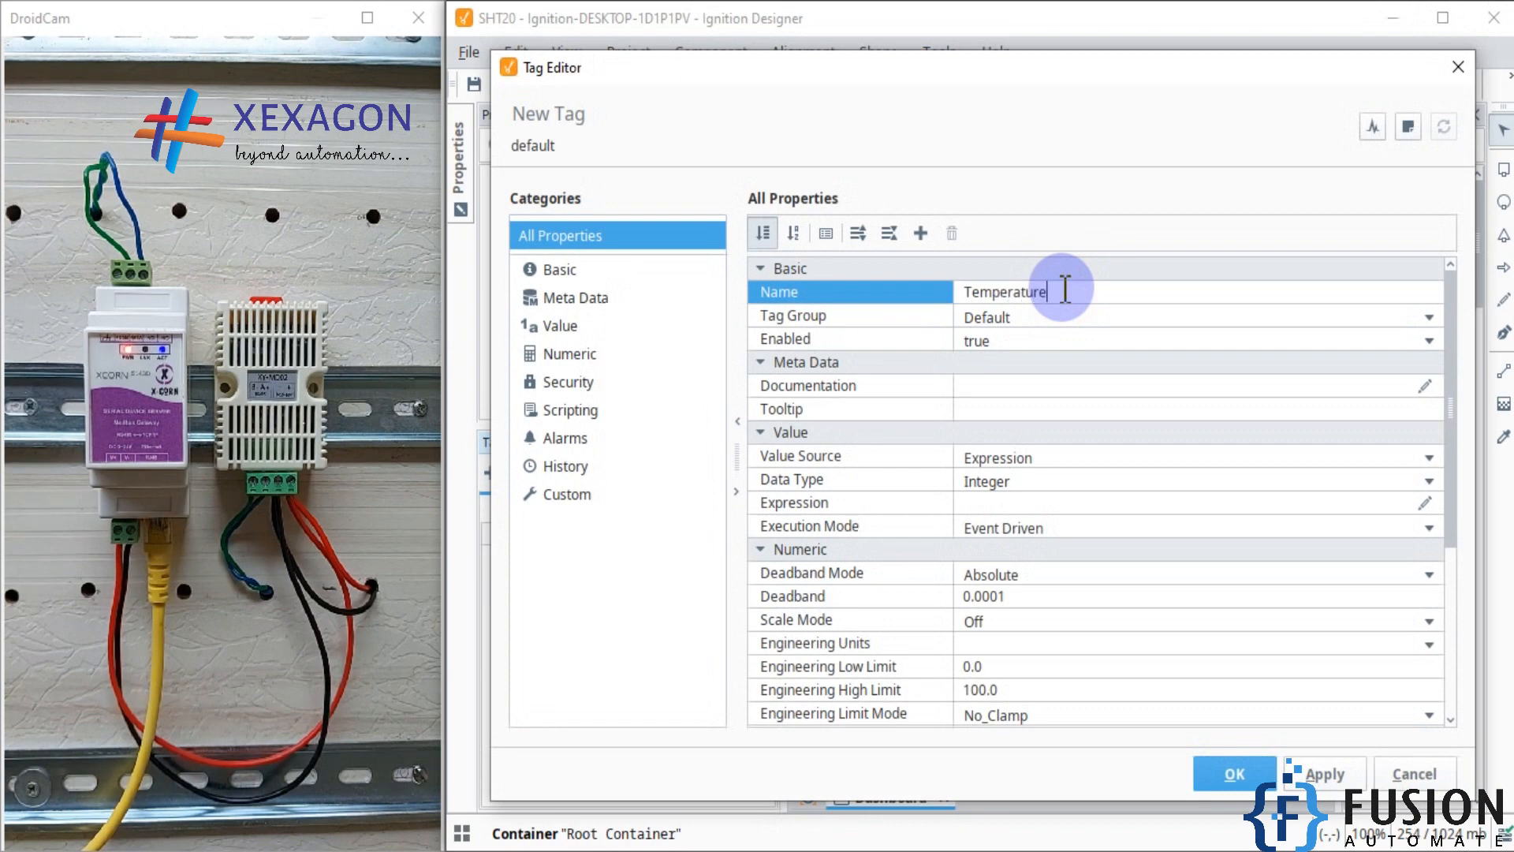
{"action": "left_click", "coordinate": [1025, 482]}
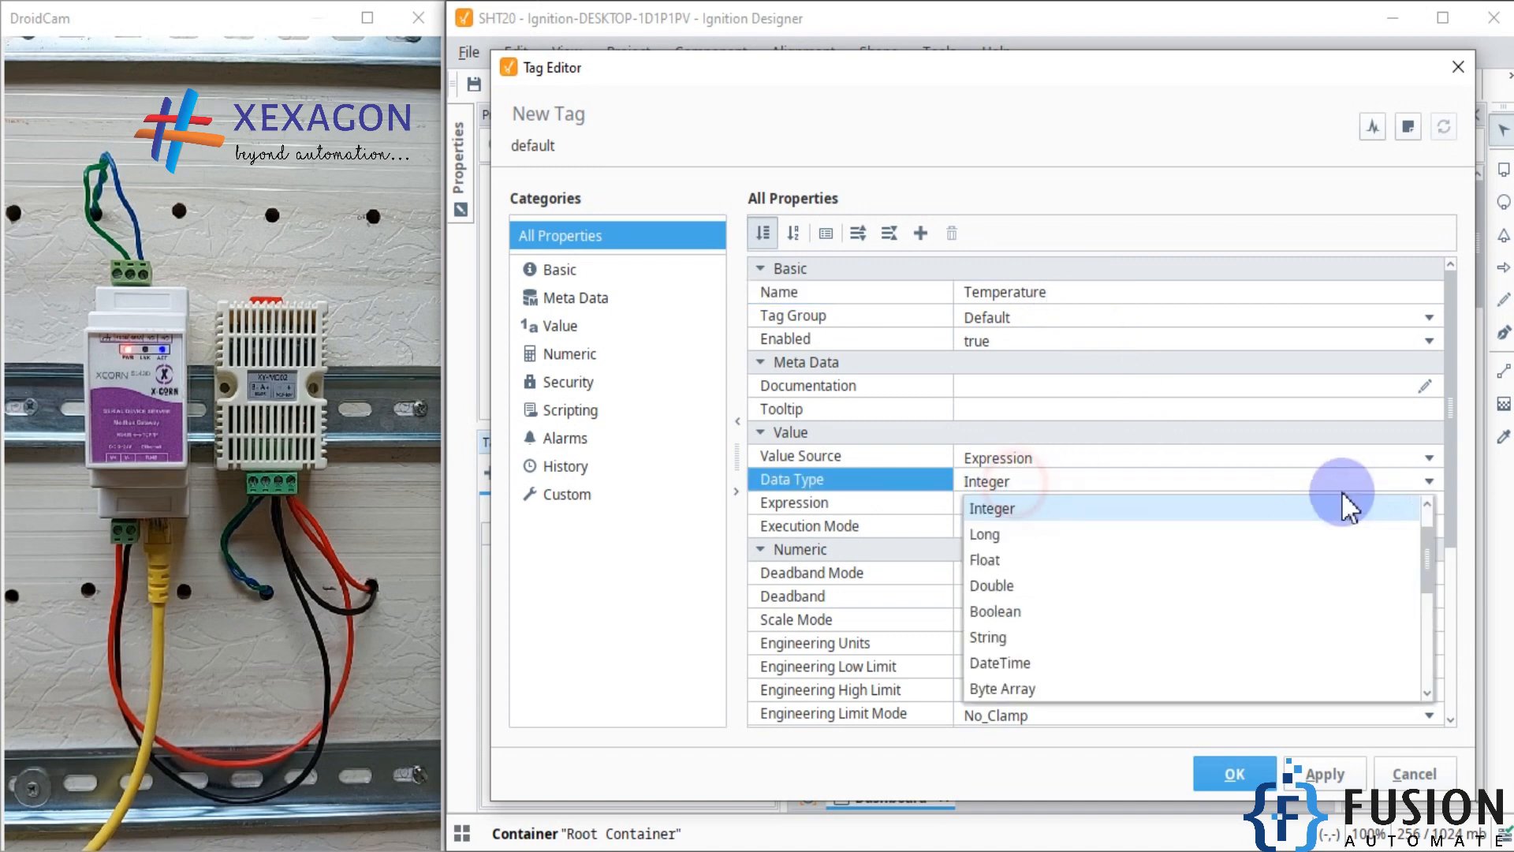
{"action": "left_click", "coordinate": [1041, 561]}
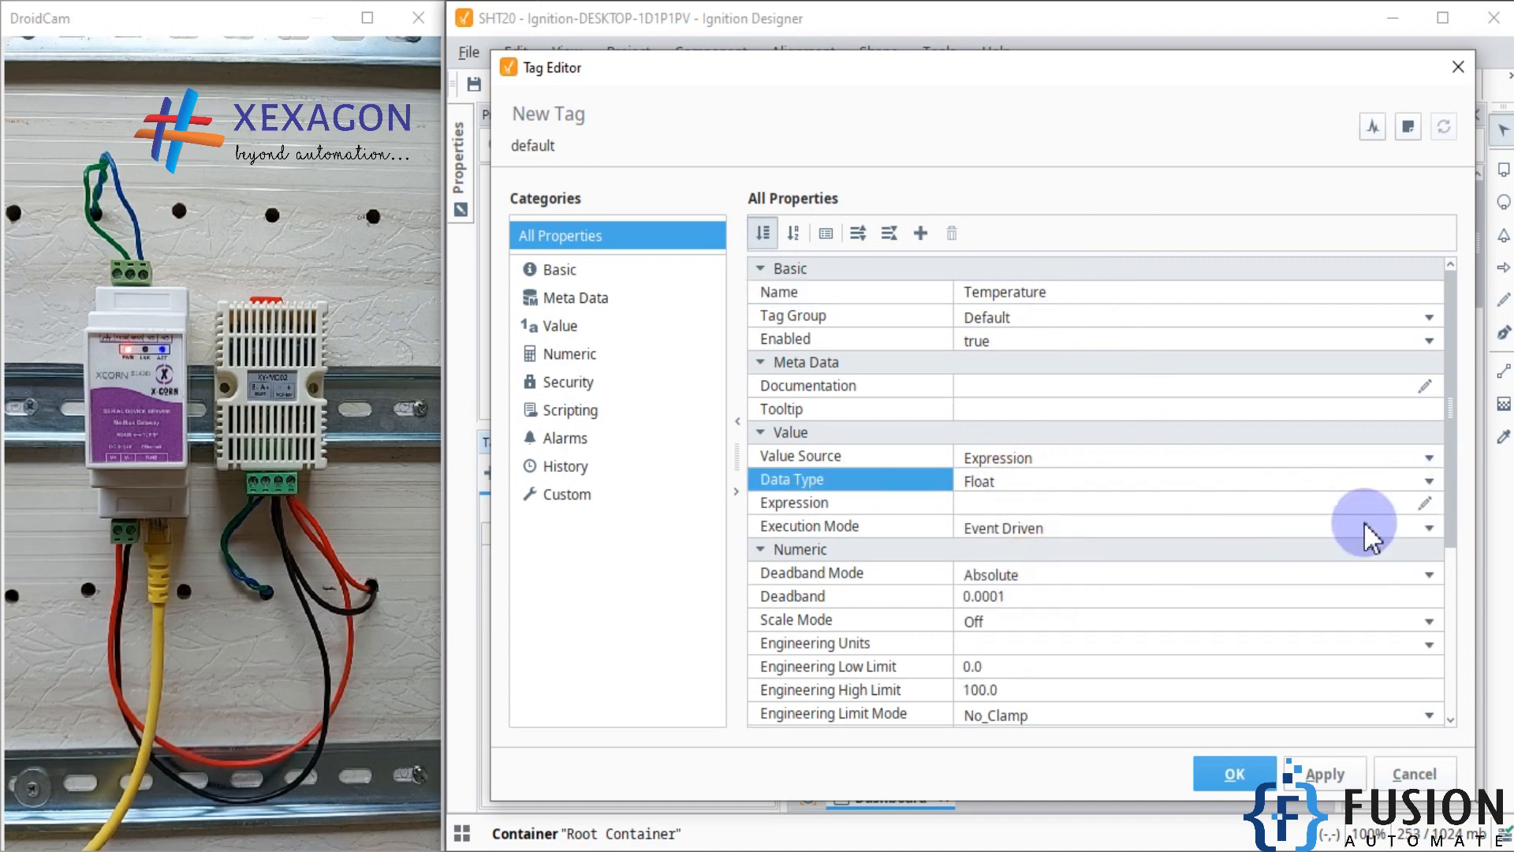
Step: Set the Temperature tag's expression to {[~]Temp_Raw} / 10.0, picking Temp_Raw from the default provider, and save the tag
{"action": "left_click", "coordinate": [1424, 502]}
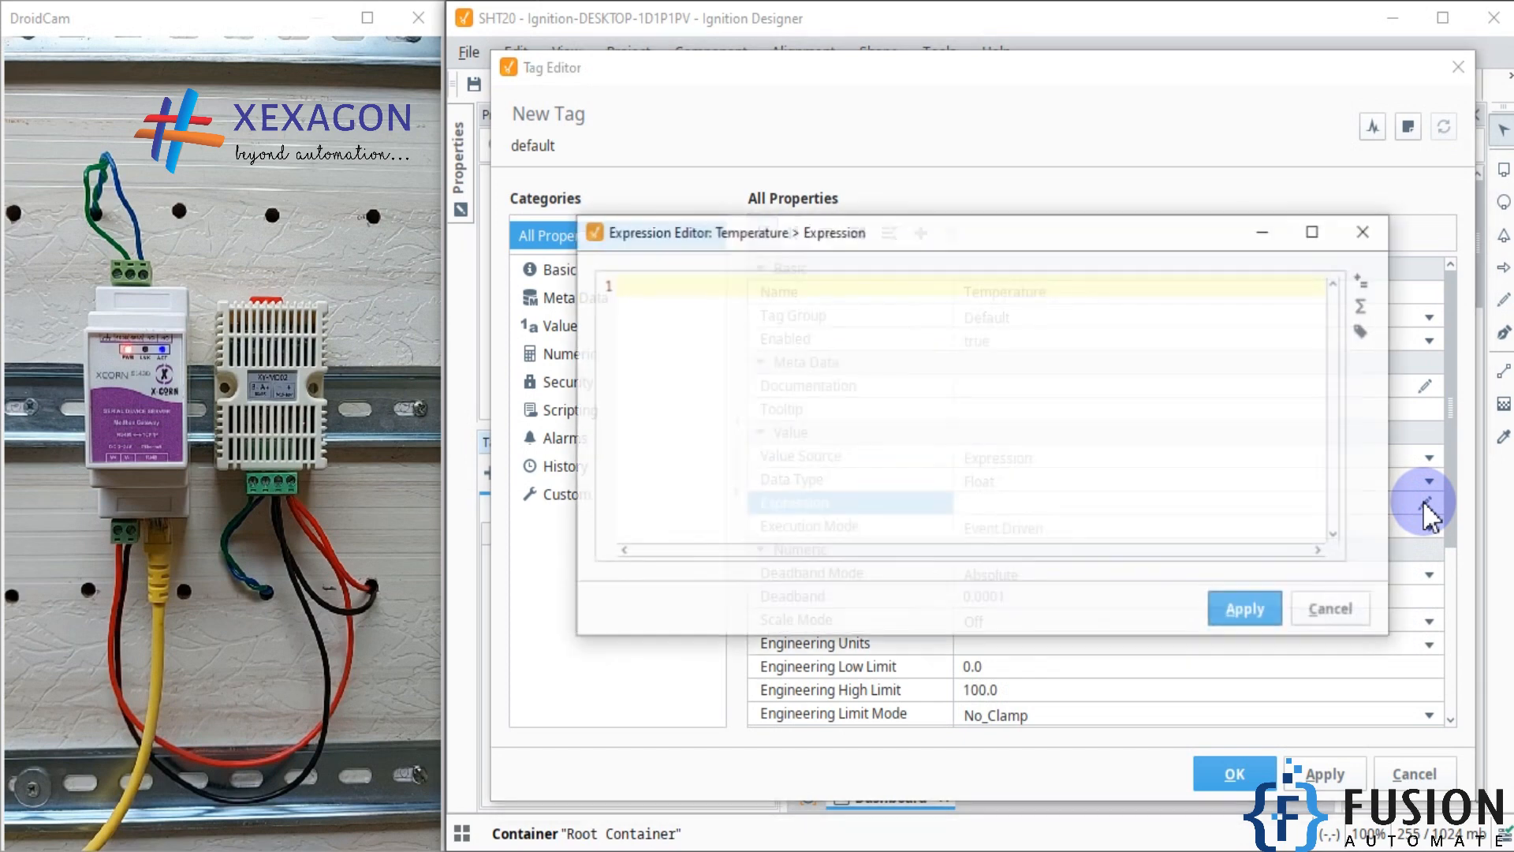
{"action": "left_click", "coordinate": [1360, 329]}
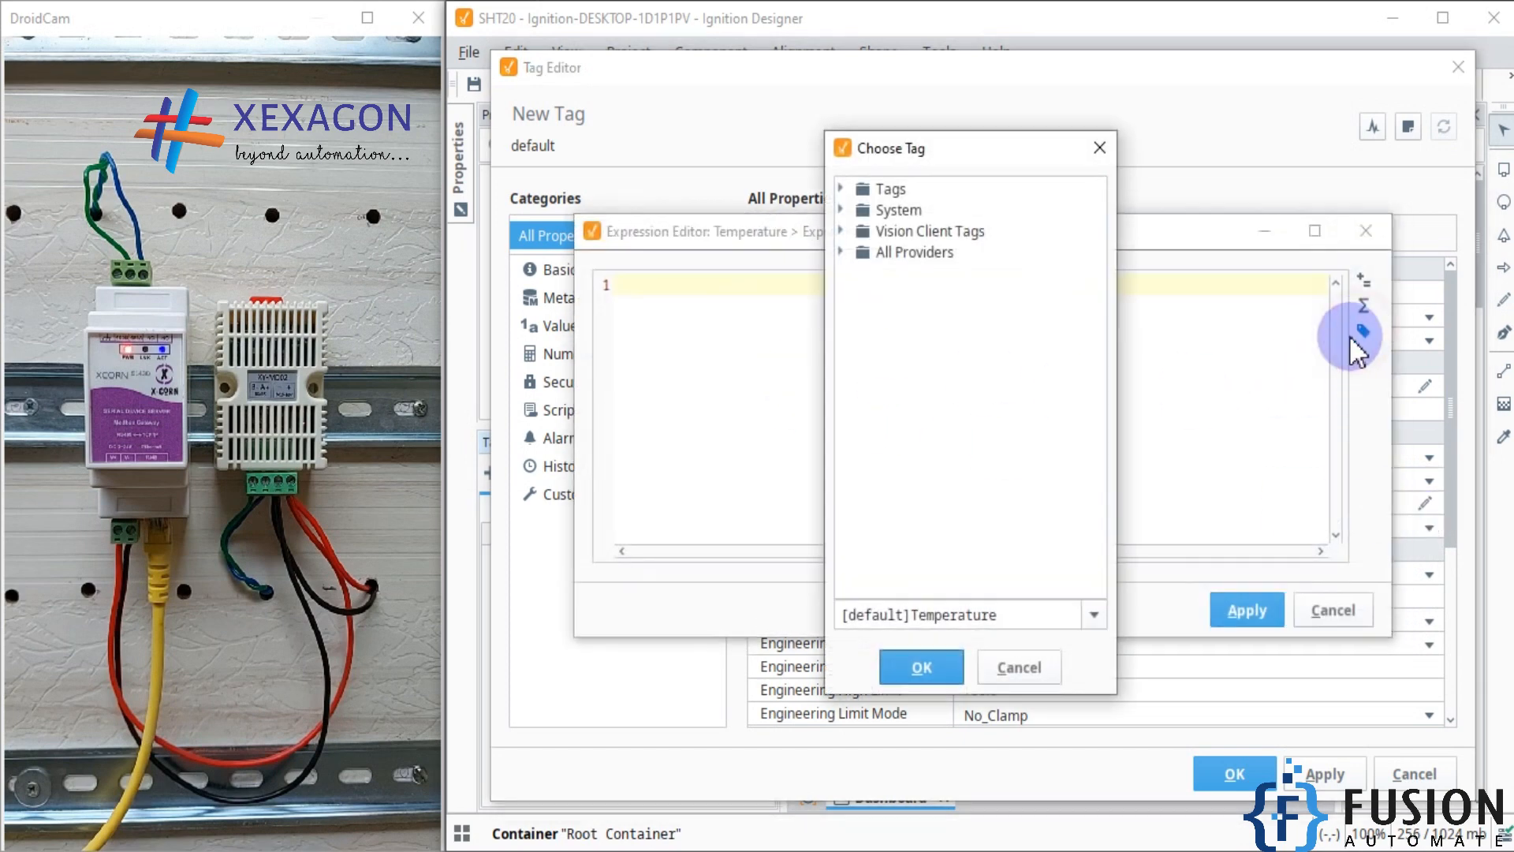
{"action": "left_click", "coordinate": [842, 253]}
{"action": "left_click", "coordinate": [858, 273]}
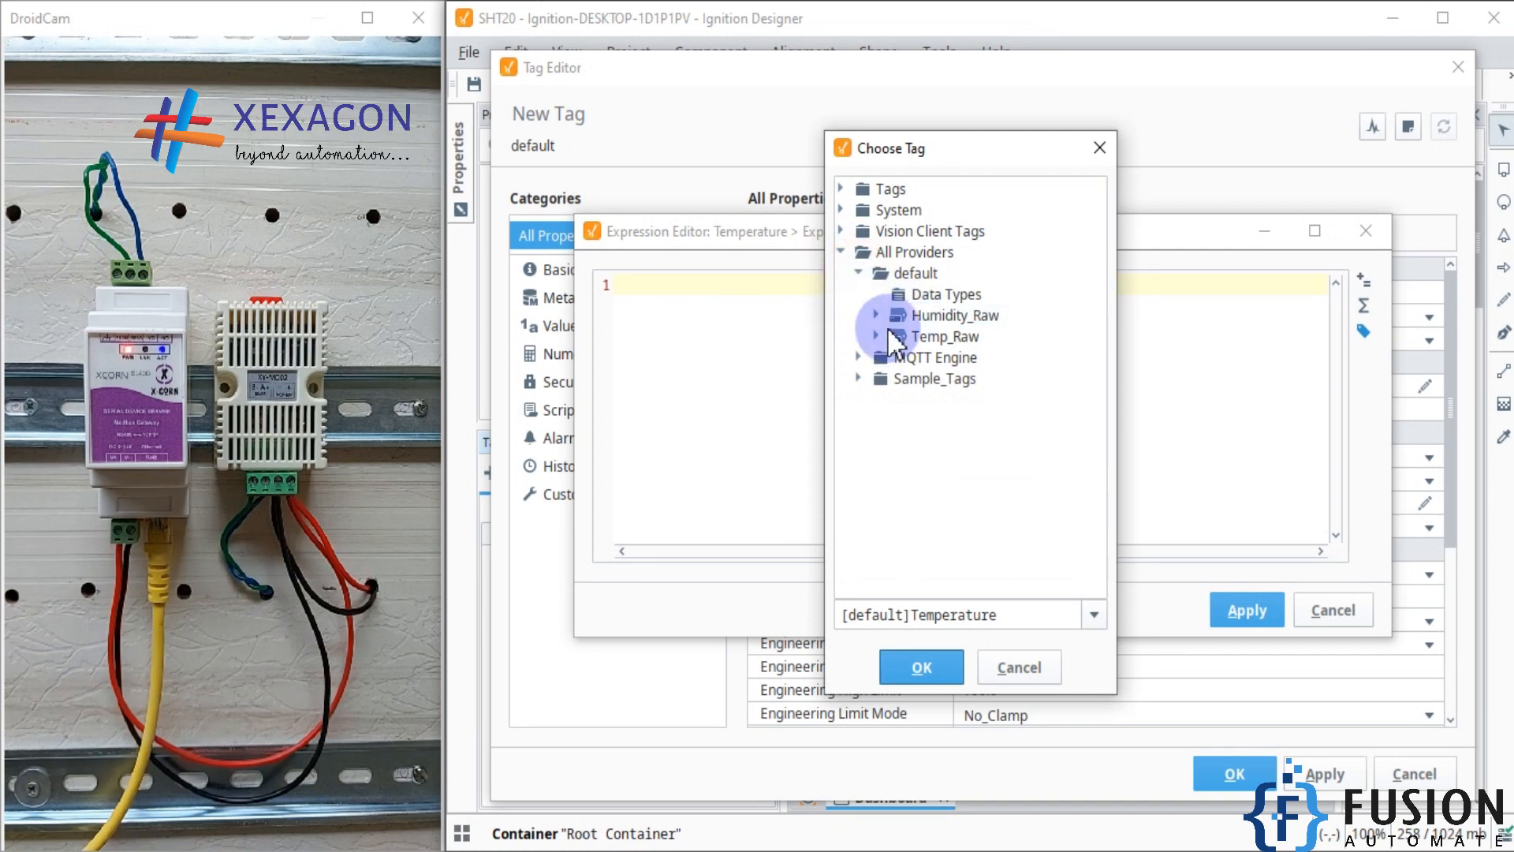
{"action": "double_click", "coordinate": [970, 336]}
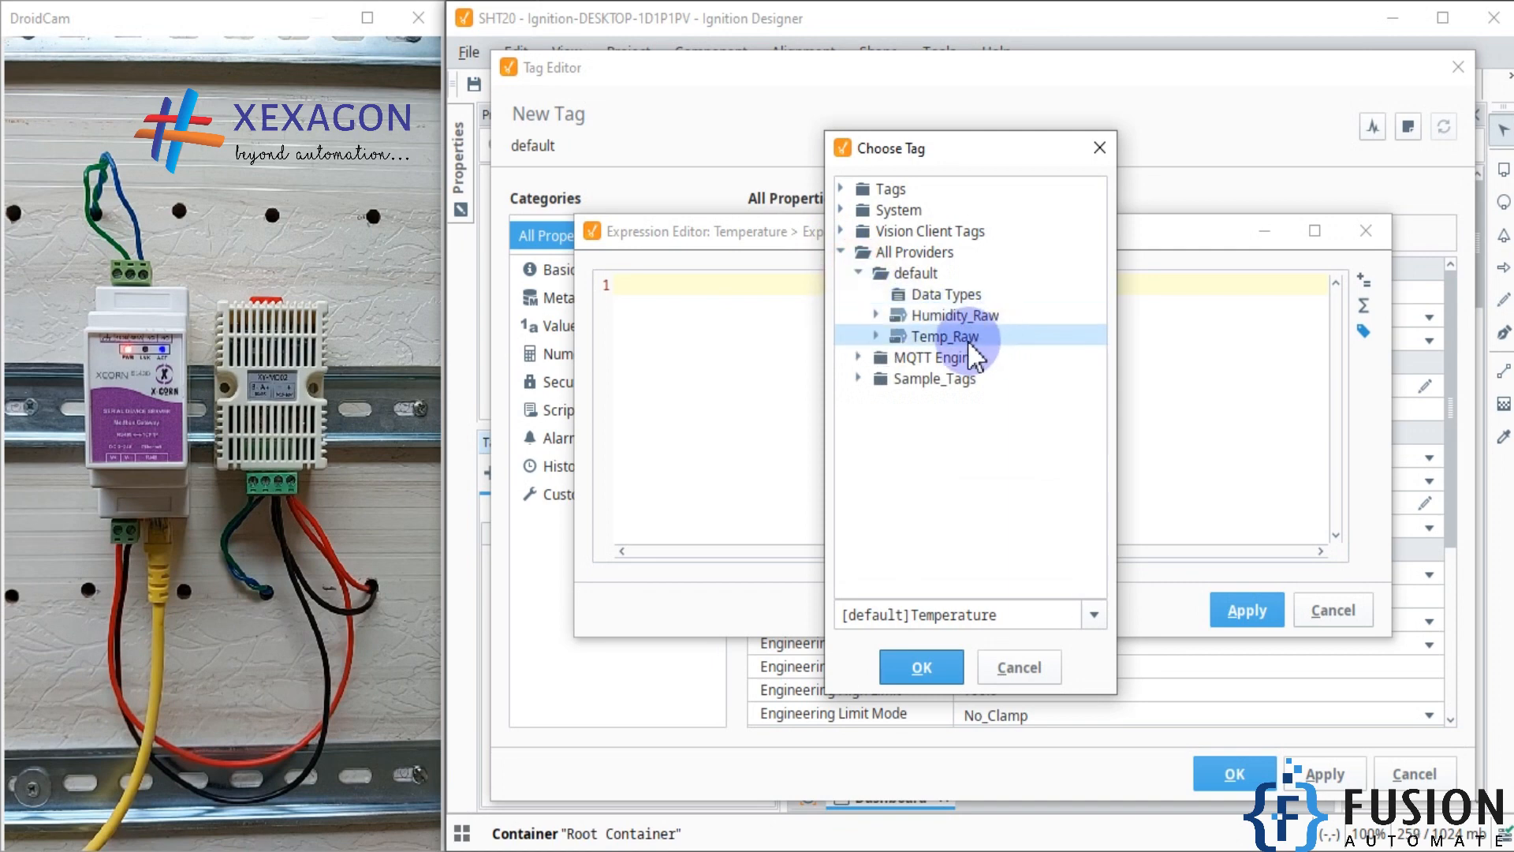
{"action": "left_click", "coordinate": [915, 669]}
{"action": "type", "text": "/ 10.0"}
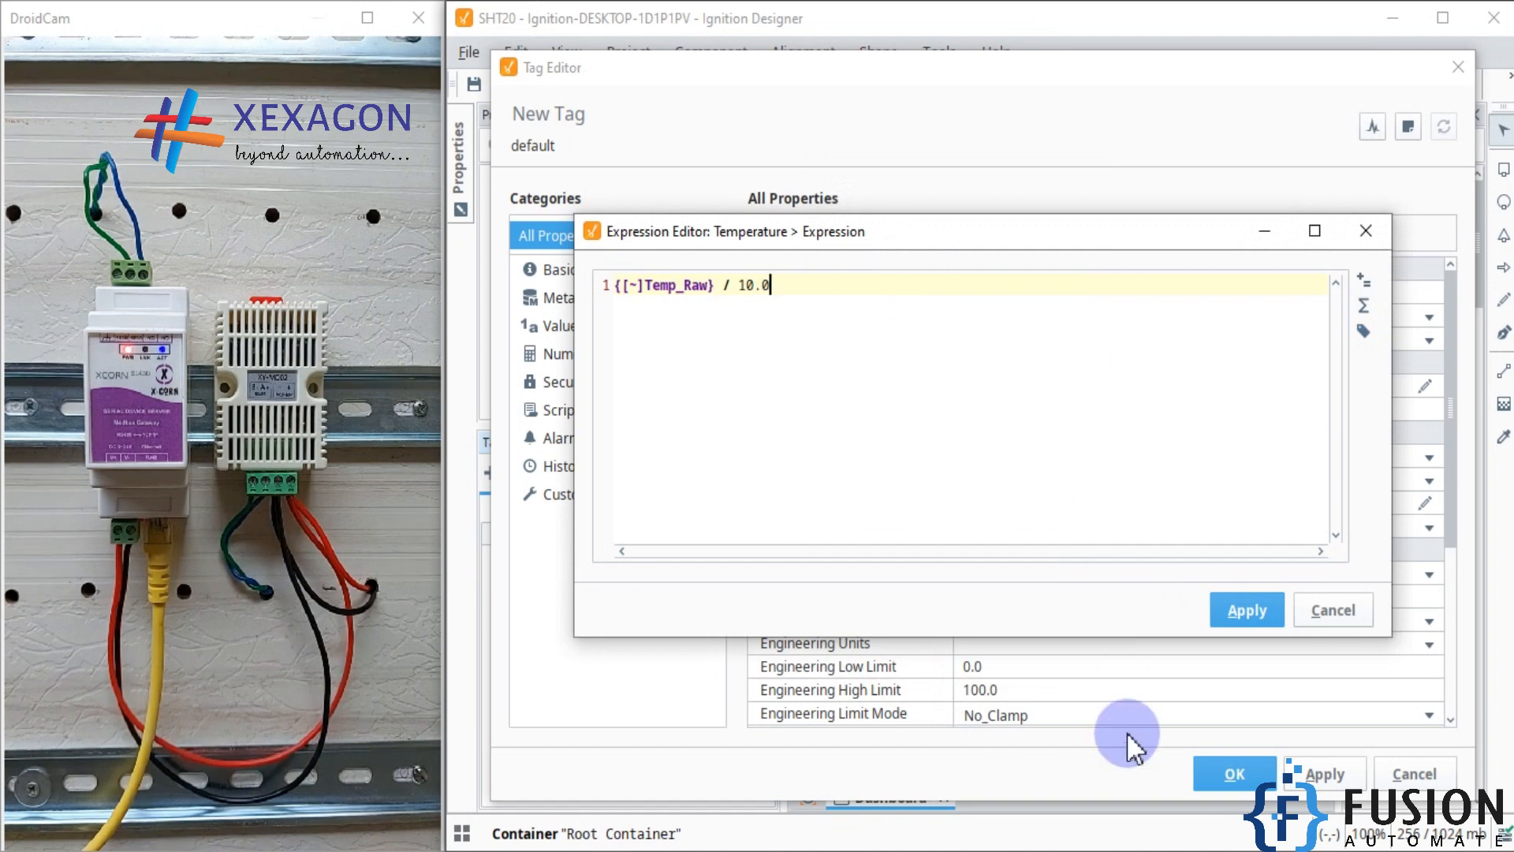
{"action": "left_click", "coordinate": [1246, 610]}
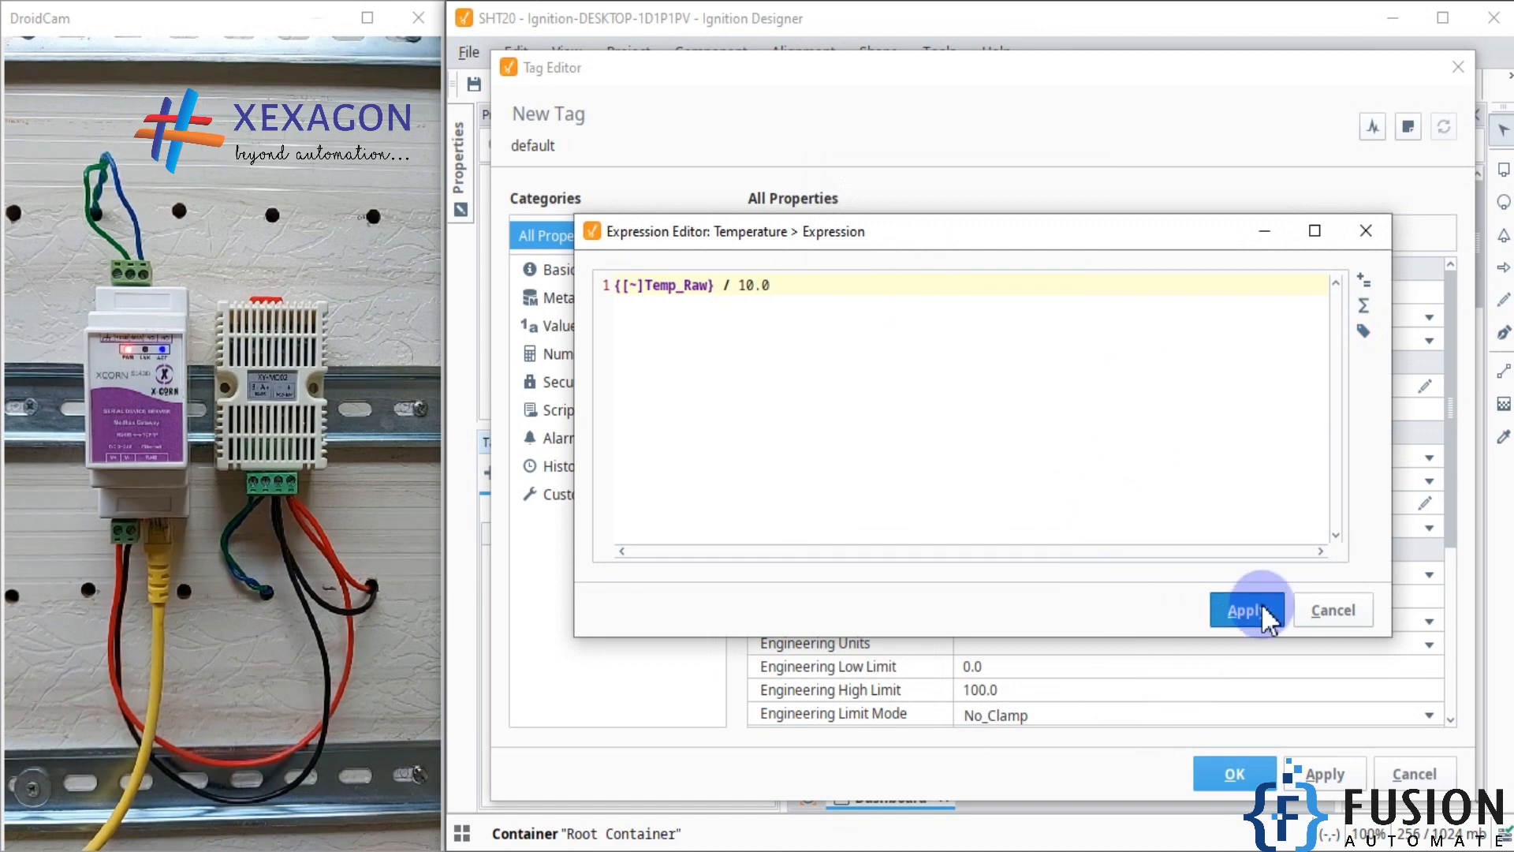
{"action": "left_click", "coordinate": [1236, 776]}
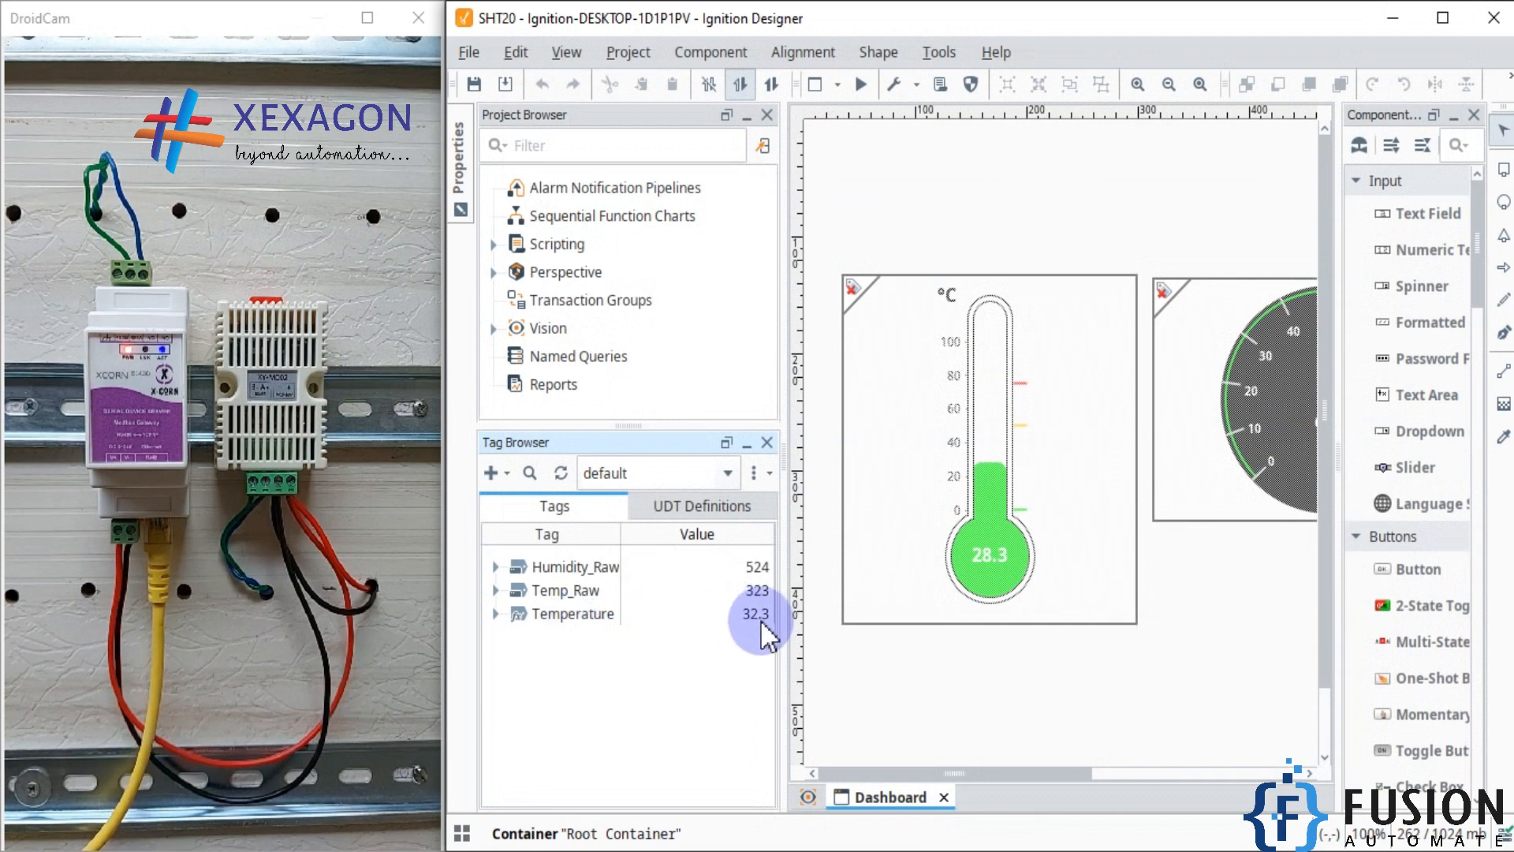
Step: Bind the Temperature tag to the thermometer on the Dashboard window
{"action": "left_click", "coordinate": [620, 614]}
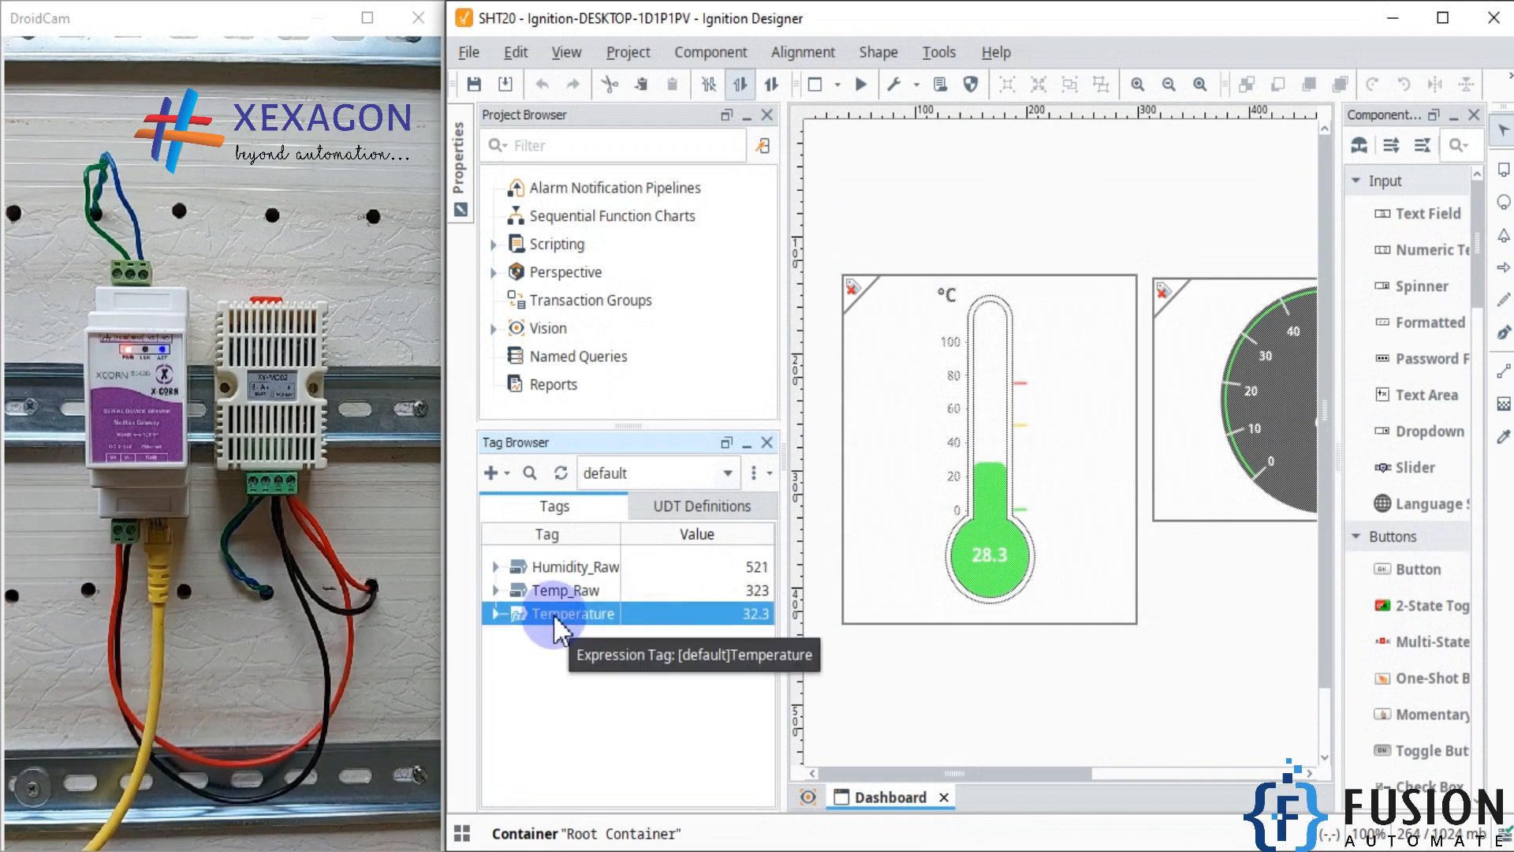
{"action": "left_click_drag", "start_coordinate": [552, 613], "coordinate": [990, 459]}
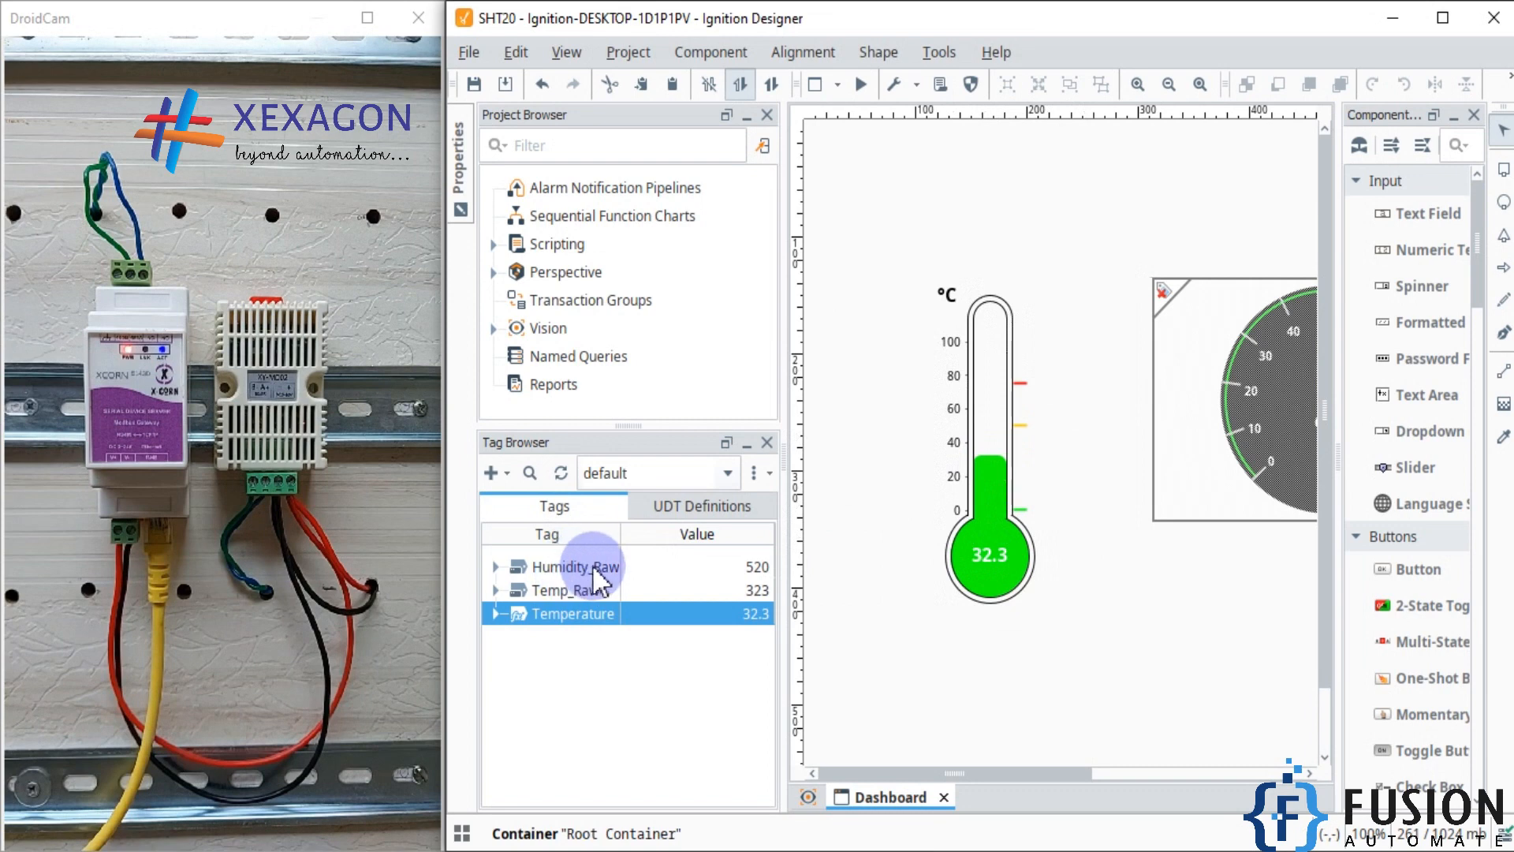
Step: Create a new expression tag named Humidity with the data type Float
{"action": "left_click", "coordinate": [504, 470]}
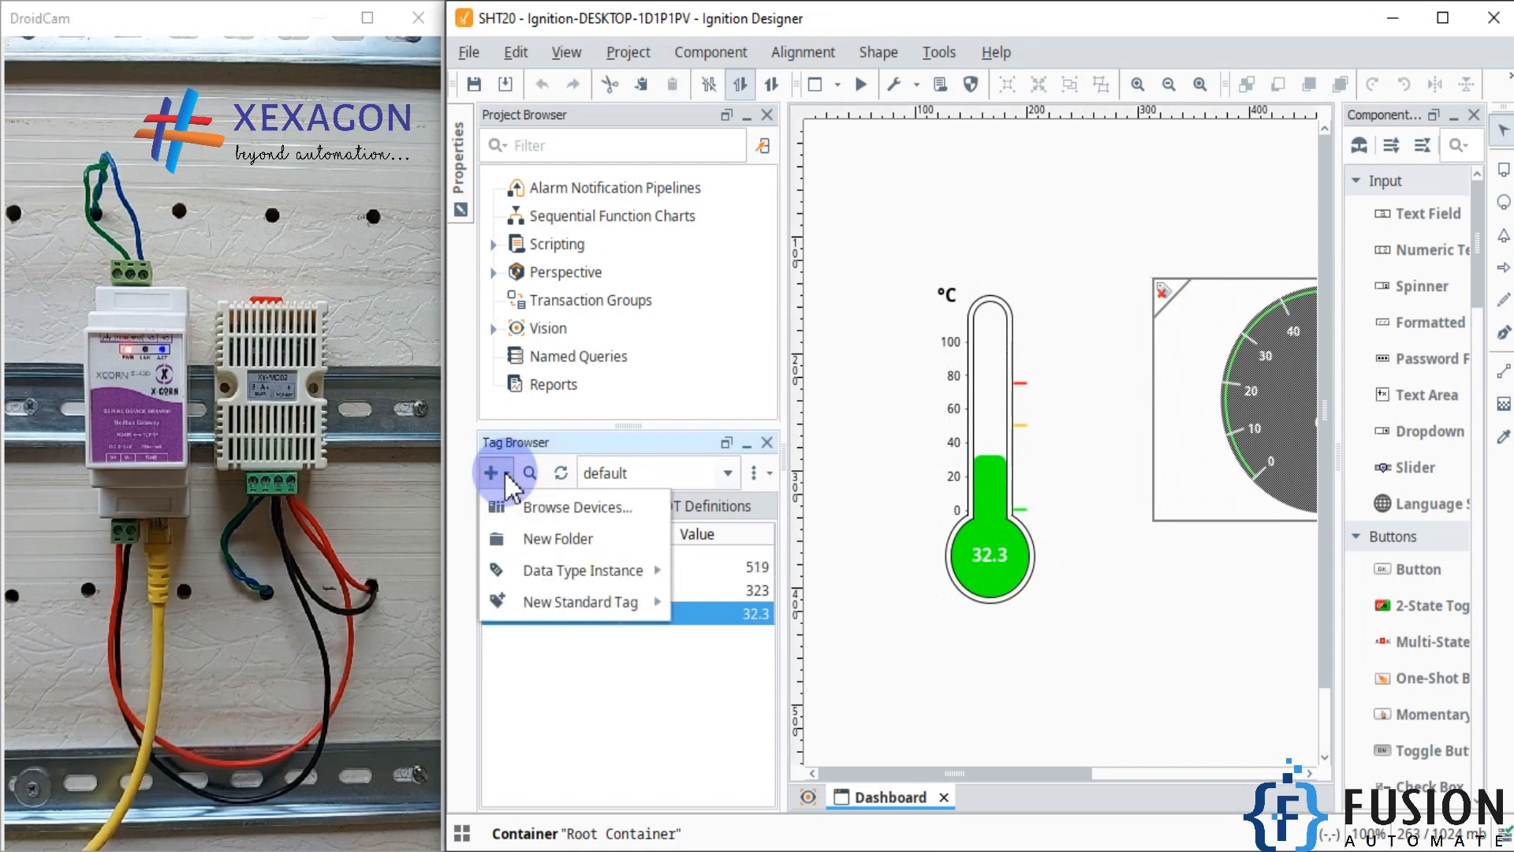
{"action": "mouse_move", "coordinate": [581, 606]}
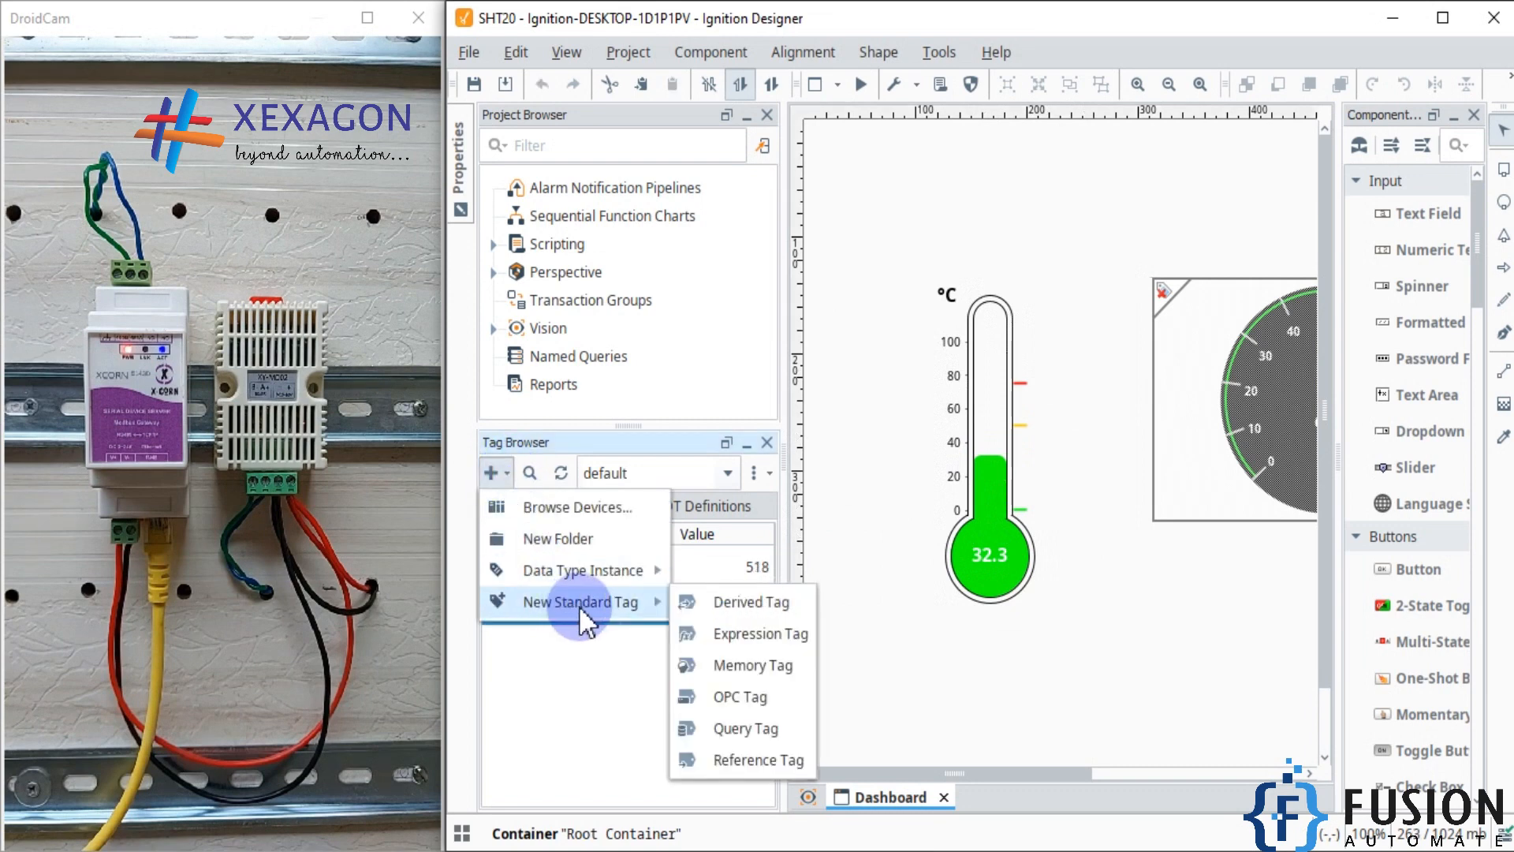
{"action": "left_click", "coordinate": [759, 634]}
{"action": "left_click", "coordinate": [1061, 298]}
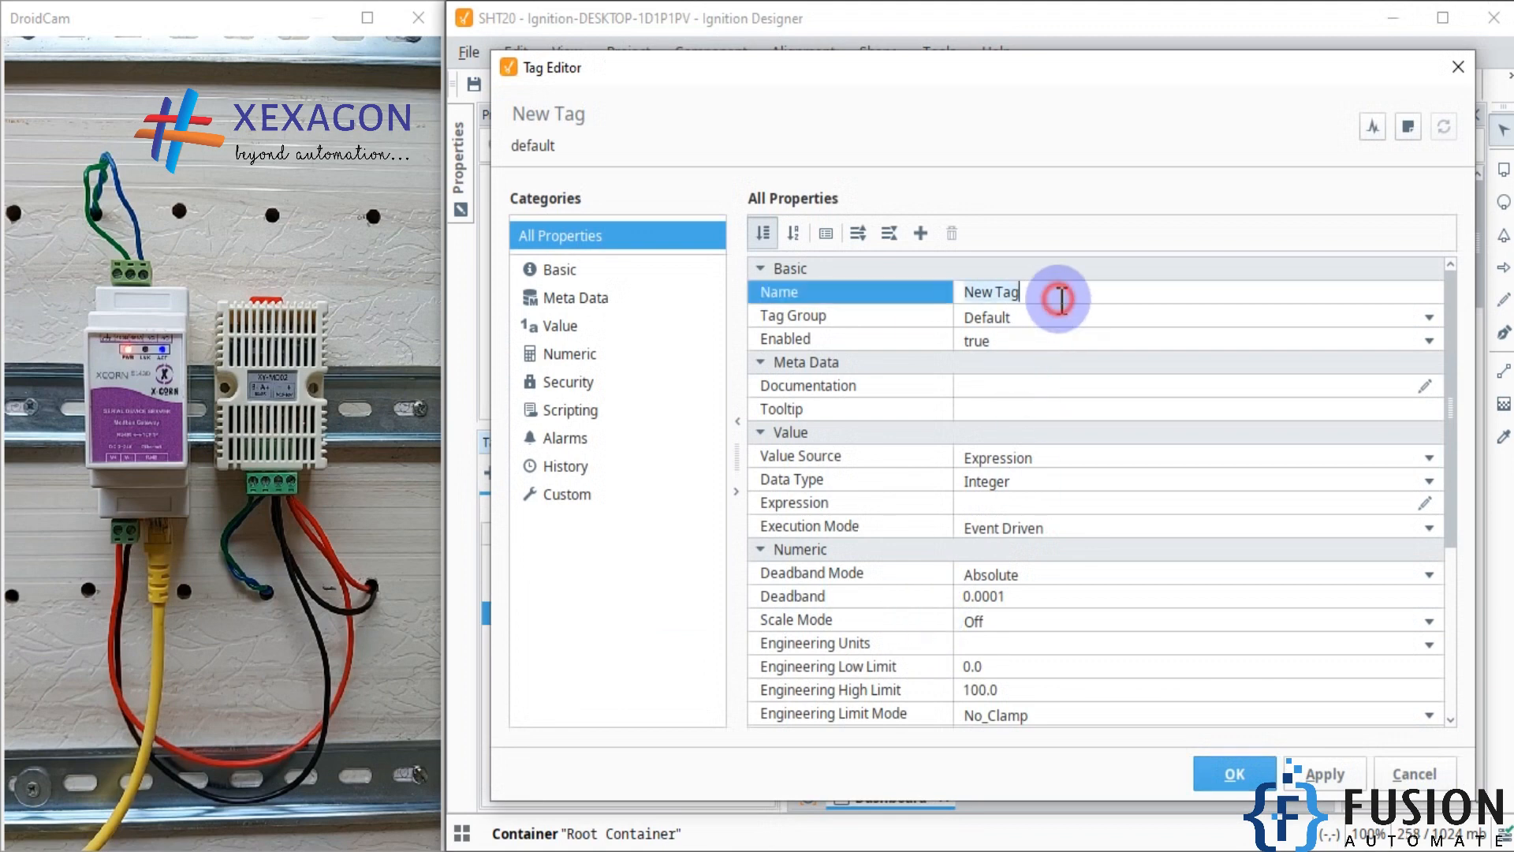
{"action": "type", "text": "Humidity"}
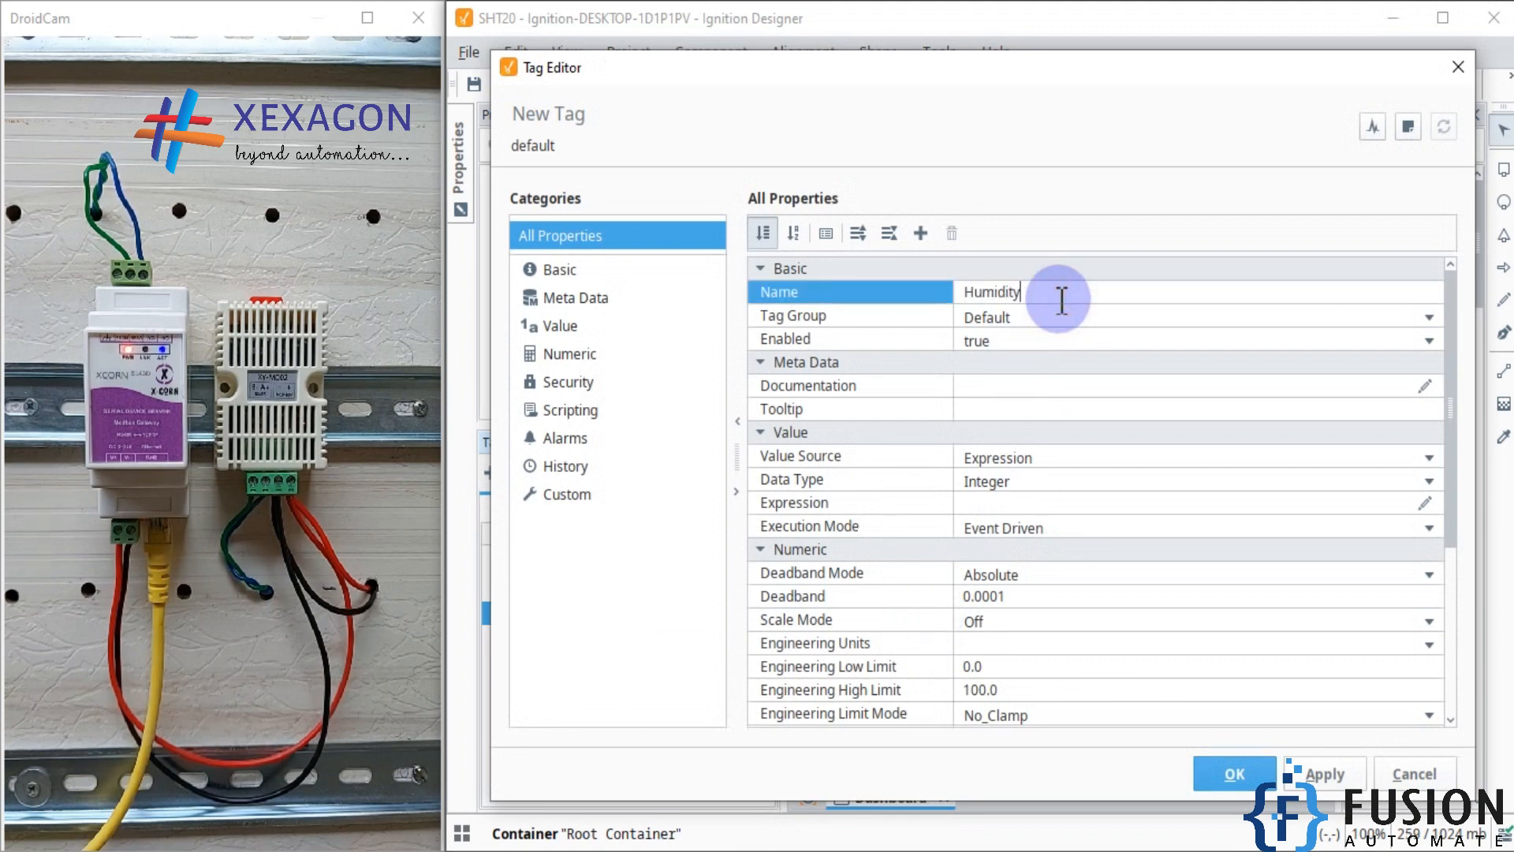
{"action": "key", "text": "Return"}
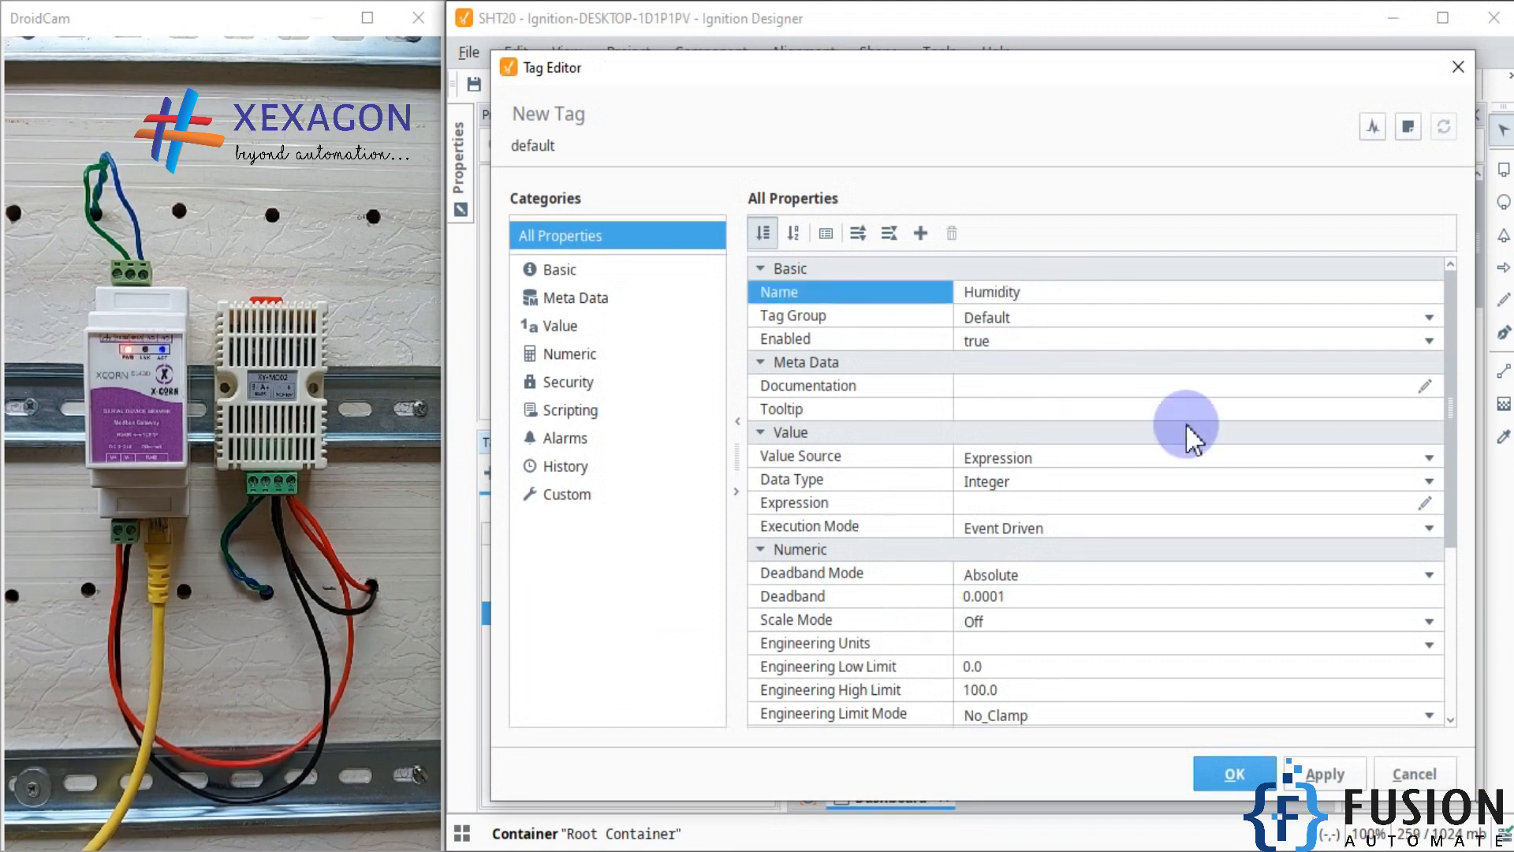
{"action": "left_click", "coordinate": [1194, 486]}
{"action": "left_click", "coordinate": [1029, 572]}
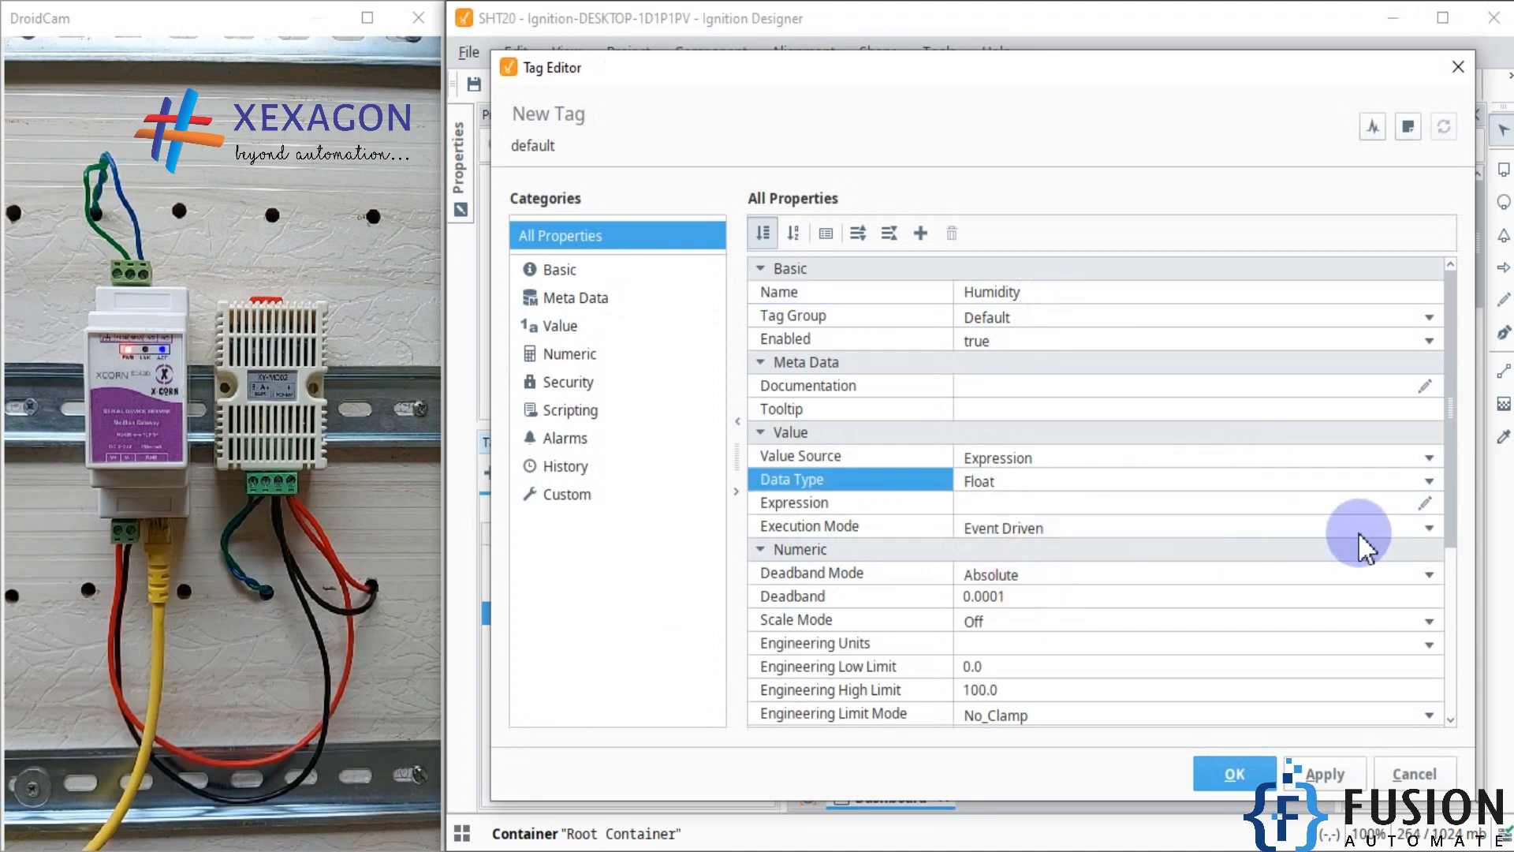
Step: Set the Humidity tag's expression to {[~]Humidity_Raw} / 10.0, picking Humidity_Raw from the default provider, and save the tag
{"action": "left_click", "coordinate": [1425, 502]}
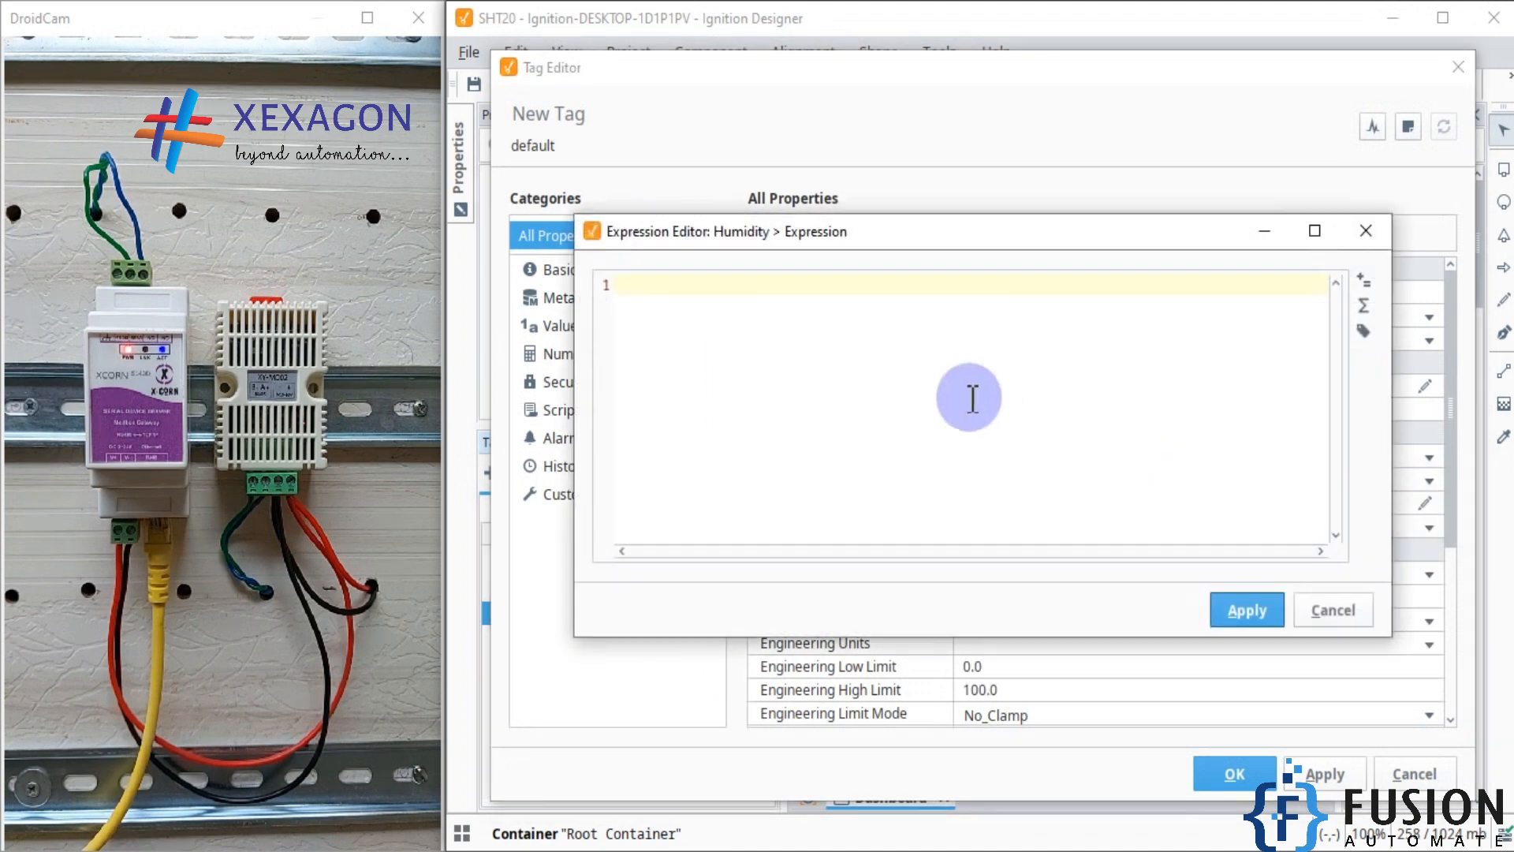
{"action": "left_click", "coordinate": [1363, 330]}
{"action": "left_click", "coordinate": [842, 335]}
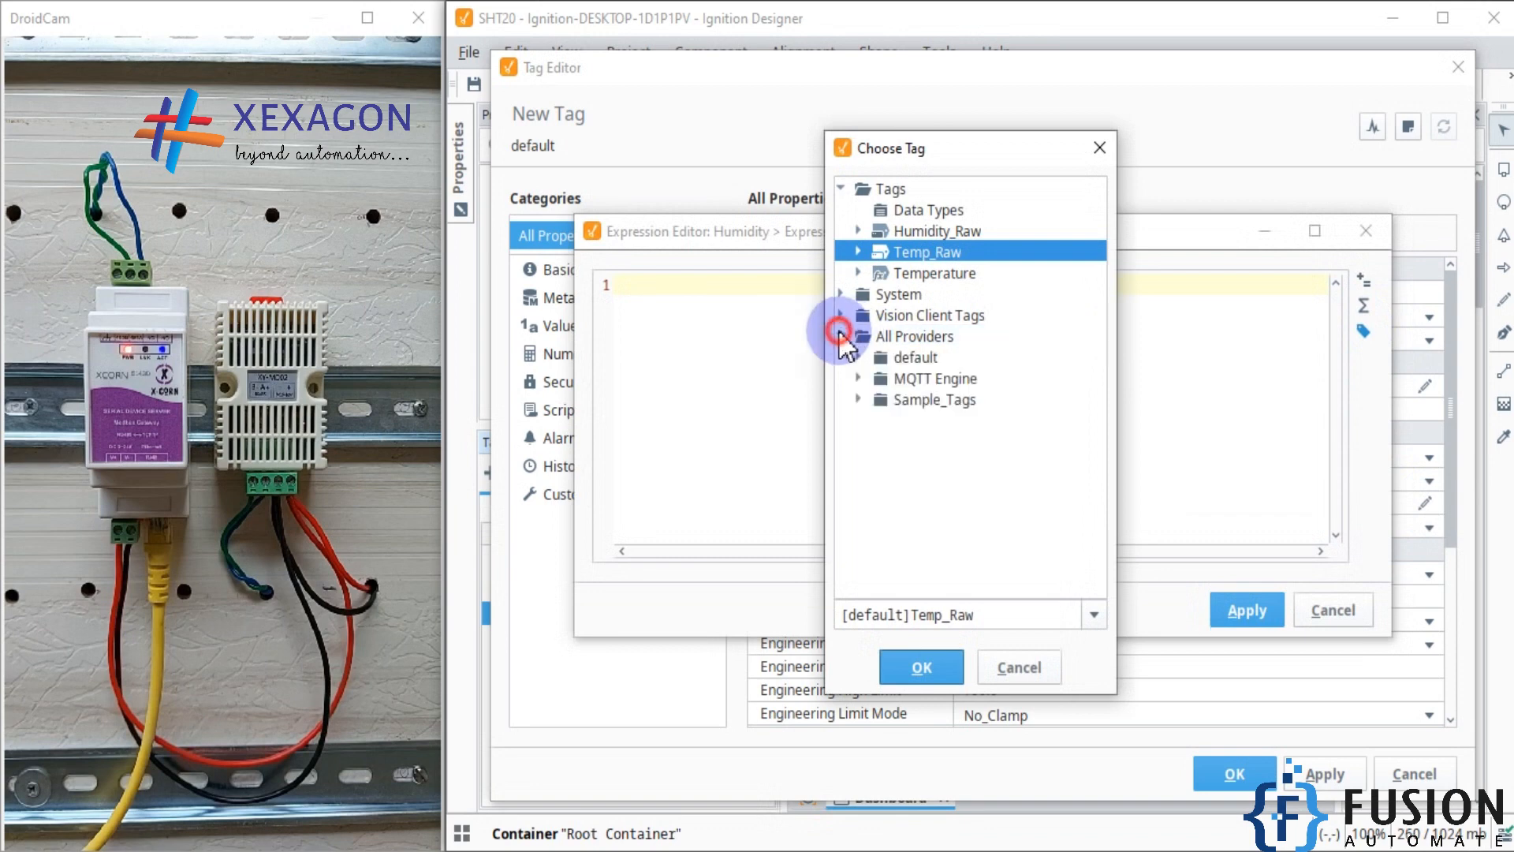
{"action": "left_click", "coordinate": [860, 358]}
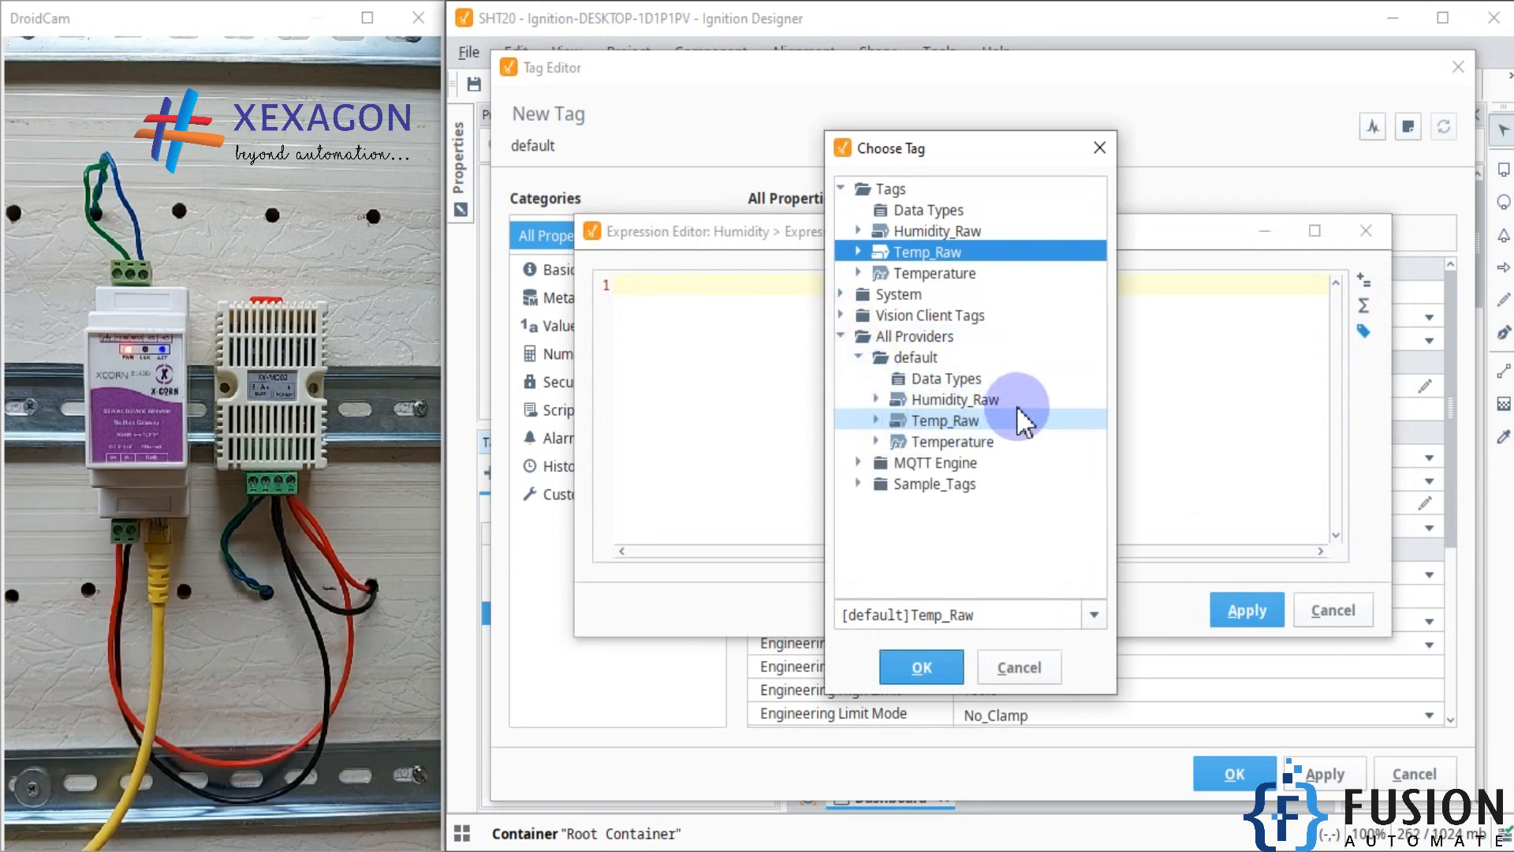
{"action": "double_click", "coordinate": [995, 398]}
{"action": "left_click", "coordinate": [921, 667]}
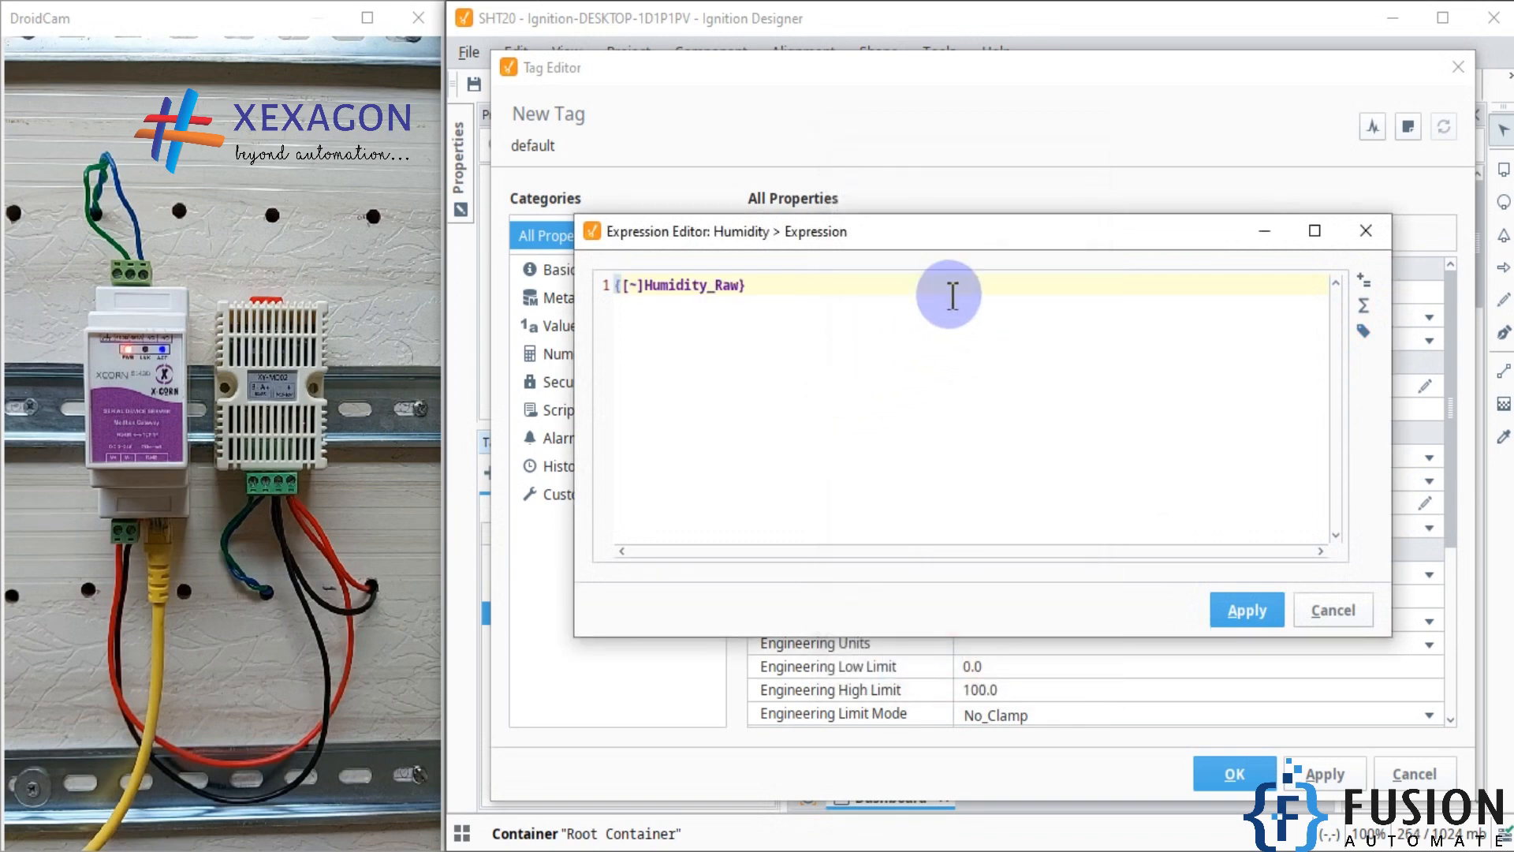
{"action": "left_click", "coordinate": [935, 292]}
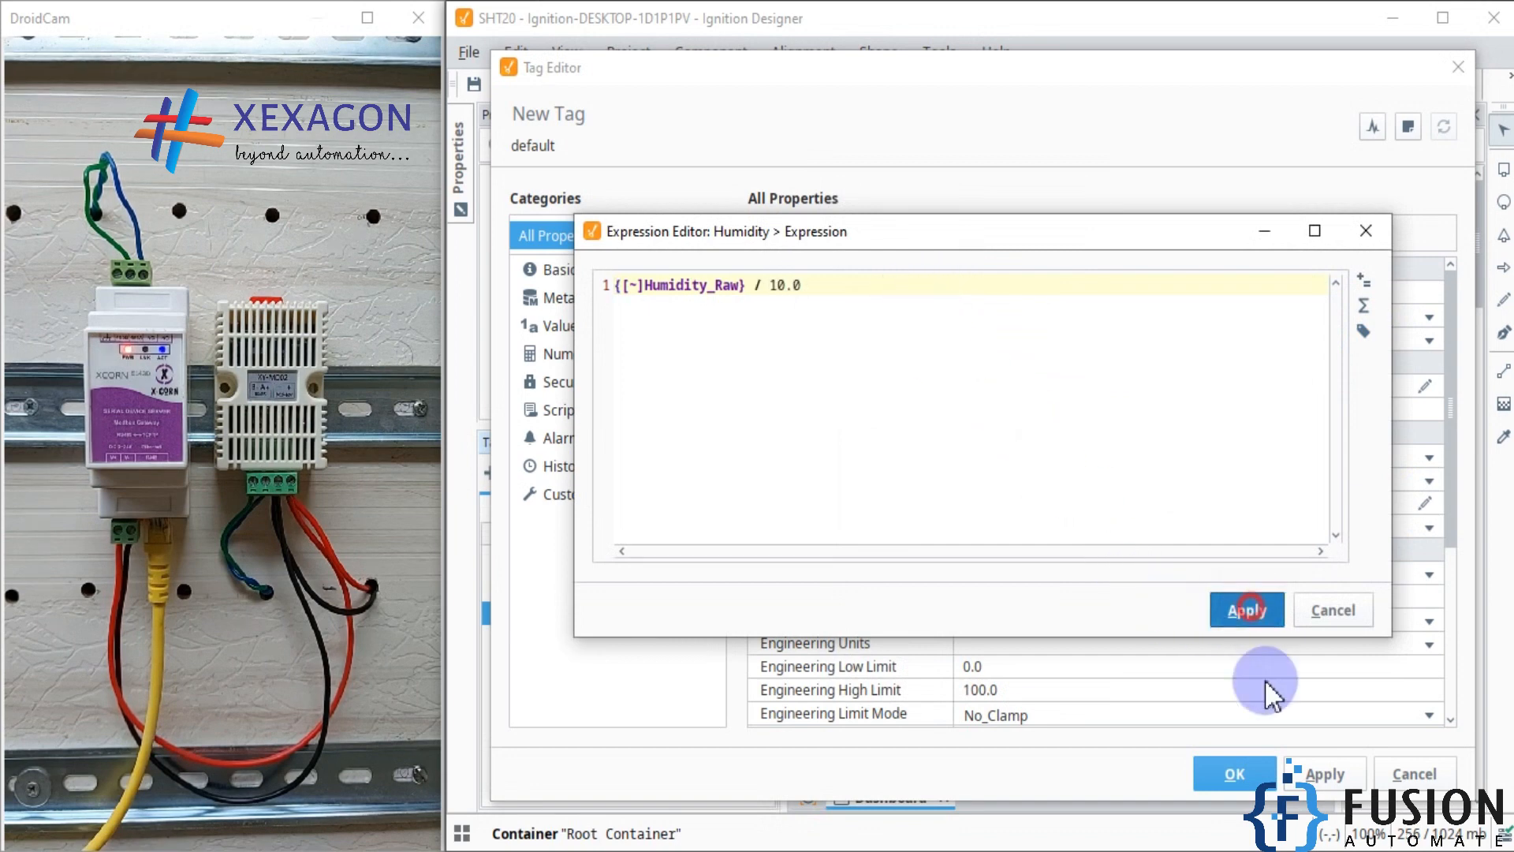
{"action": "left_click", "coordinate": [1240, 773]}
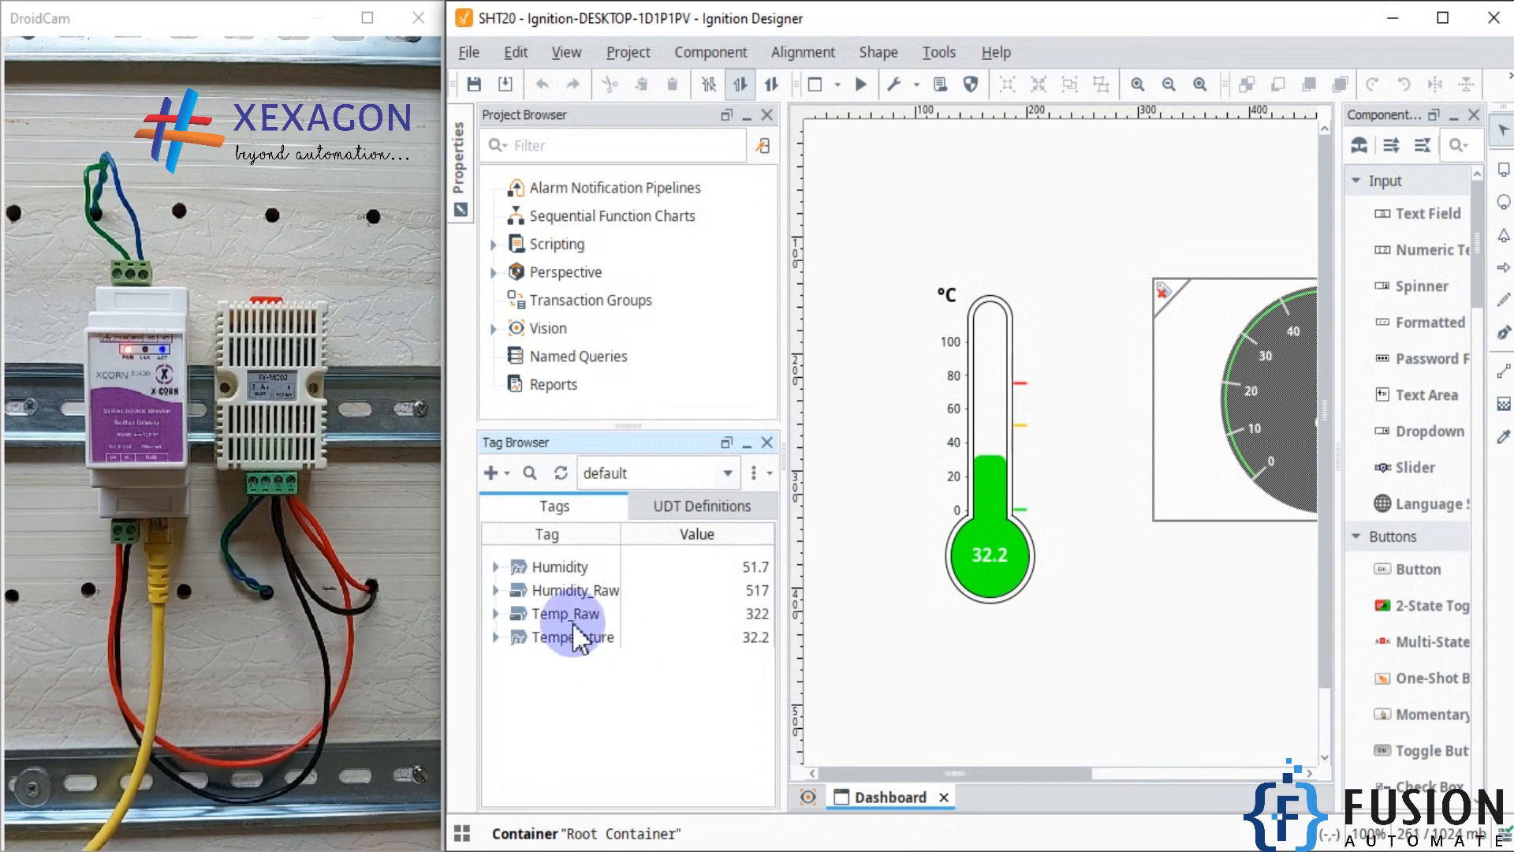
Step: Bind the Humidity tag to the meter on the Dashboard window
{"action": "left_click", "coordinate": [591, 592]}
{"action": "left_click", "coordinate": [561, 567]}
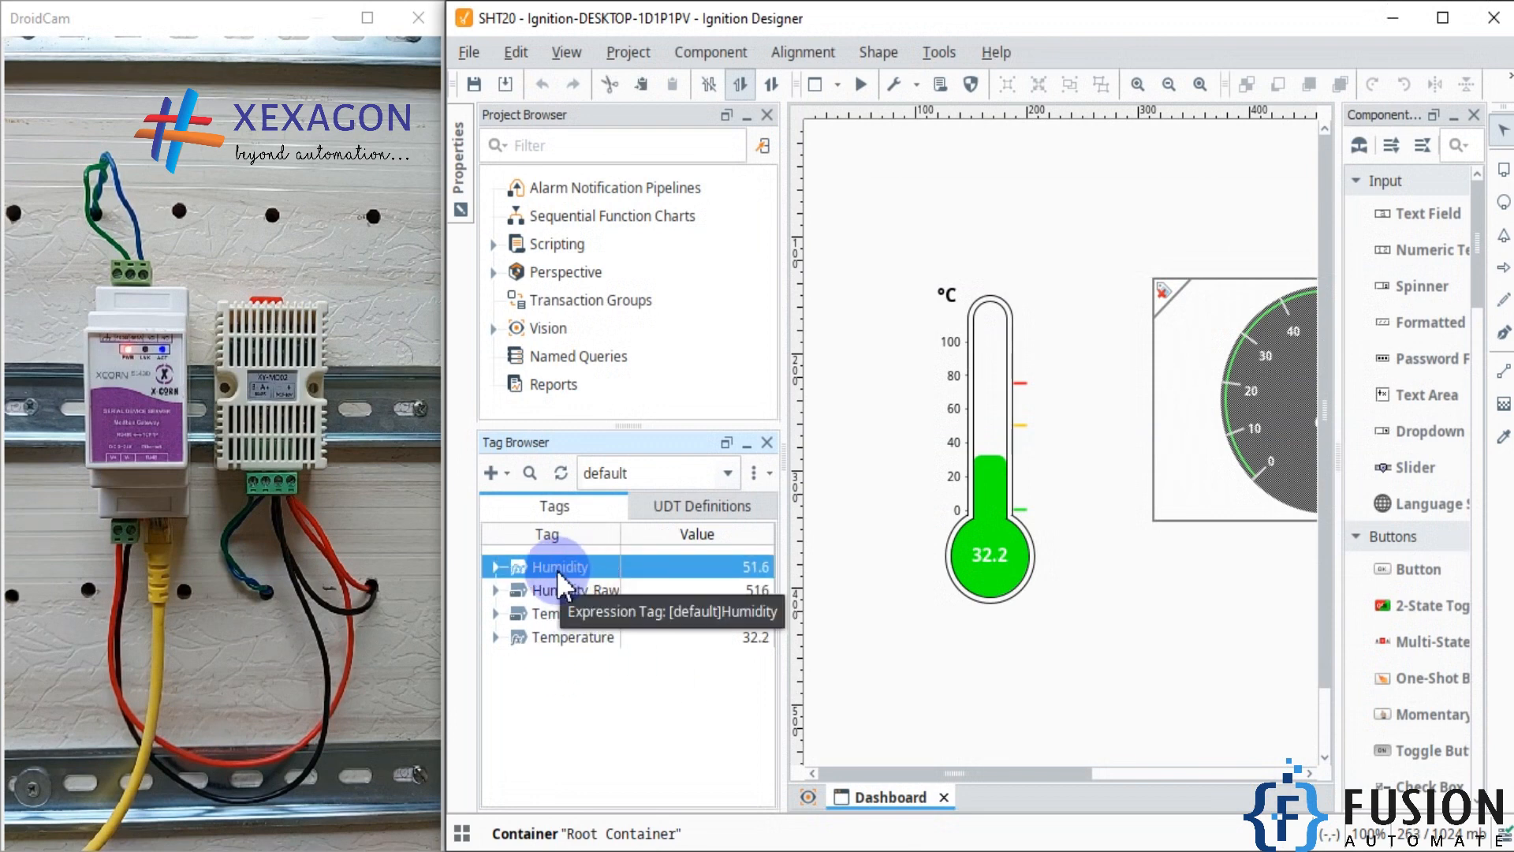
{"action": "left_click_drag", "start_coordinate": [556, 570], "coordinate": [1235, 403]}
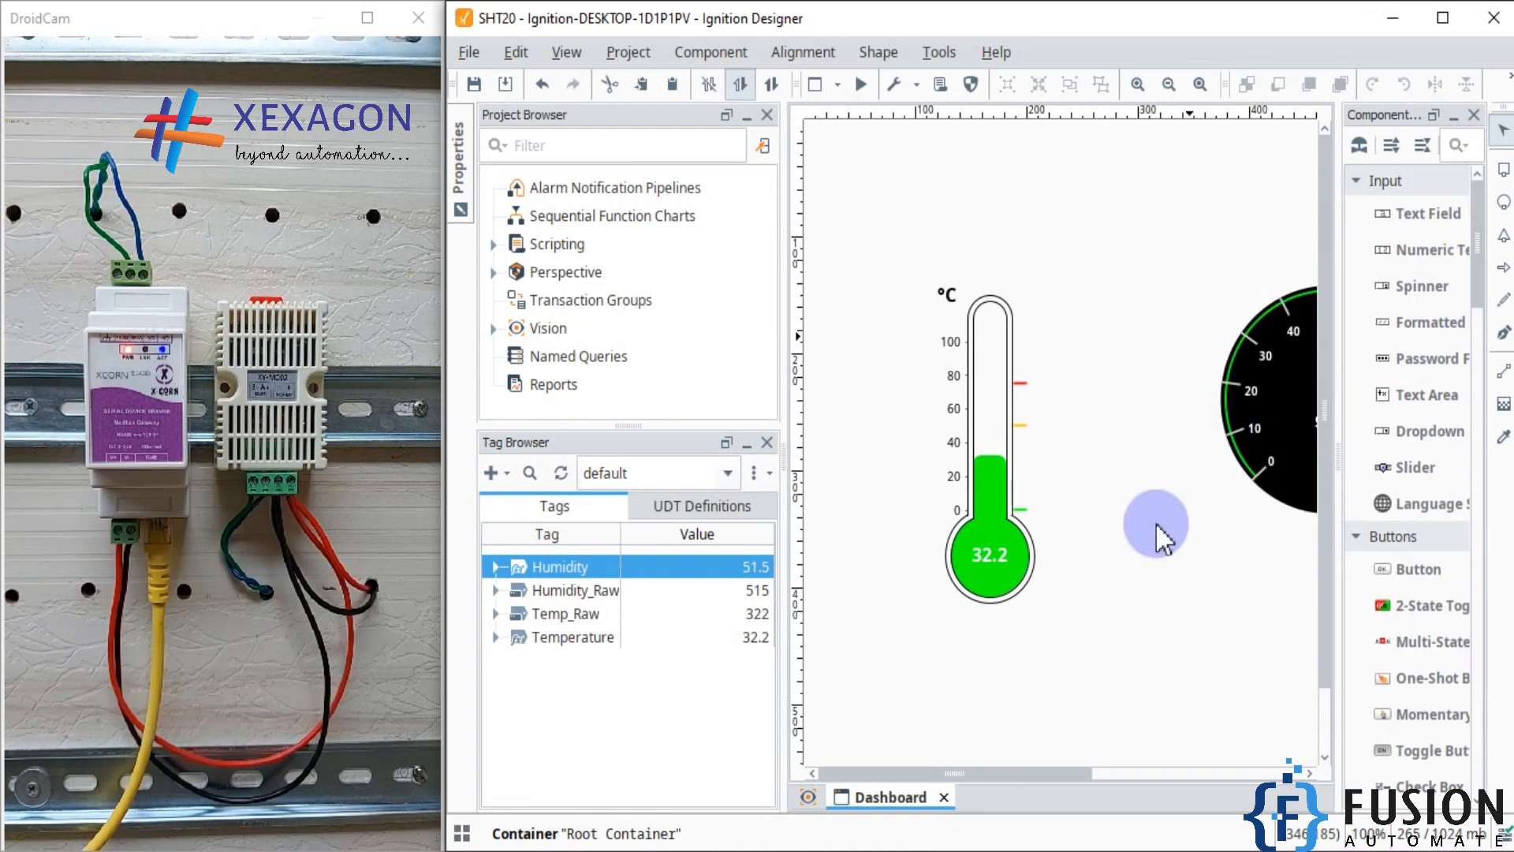
Step: Move the meter closer to the thermometer on the Dashboard window
{"action": "left_click_drag", "start_coordinate": [995, 778], "coordinate": [1035, 776]}
{"action": "left_click", "coordinate": [1167, 405]}
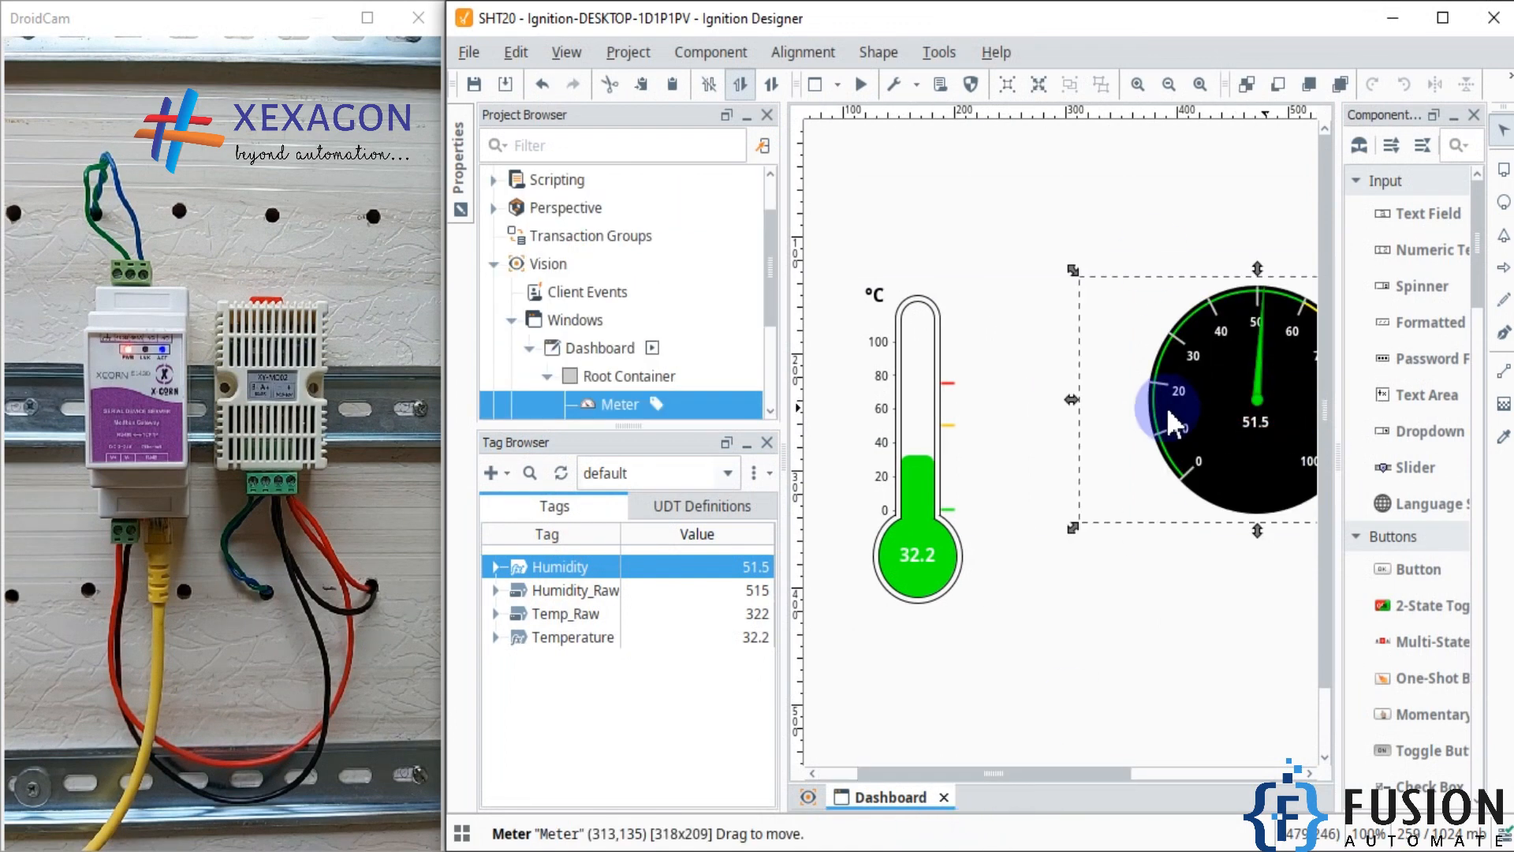
{"action": "left_click_drag", "start_coordinate": [1153, 405], "coordinate": [1043, 405]}
{"action": "left_click", "coordinate": [1175, 589]}
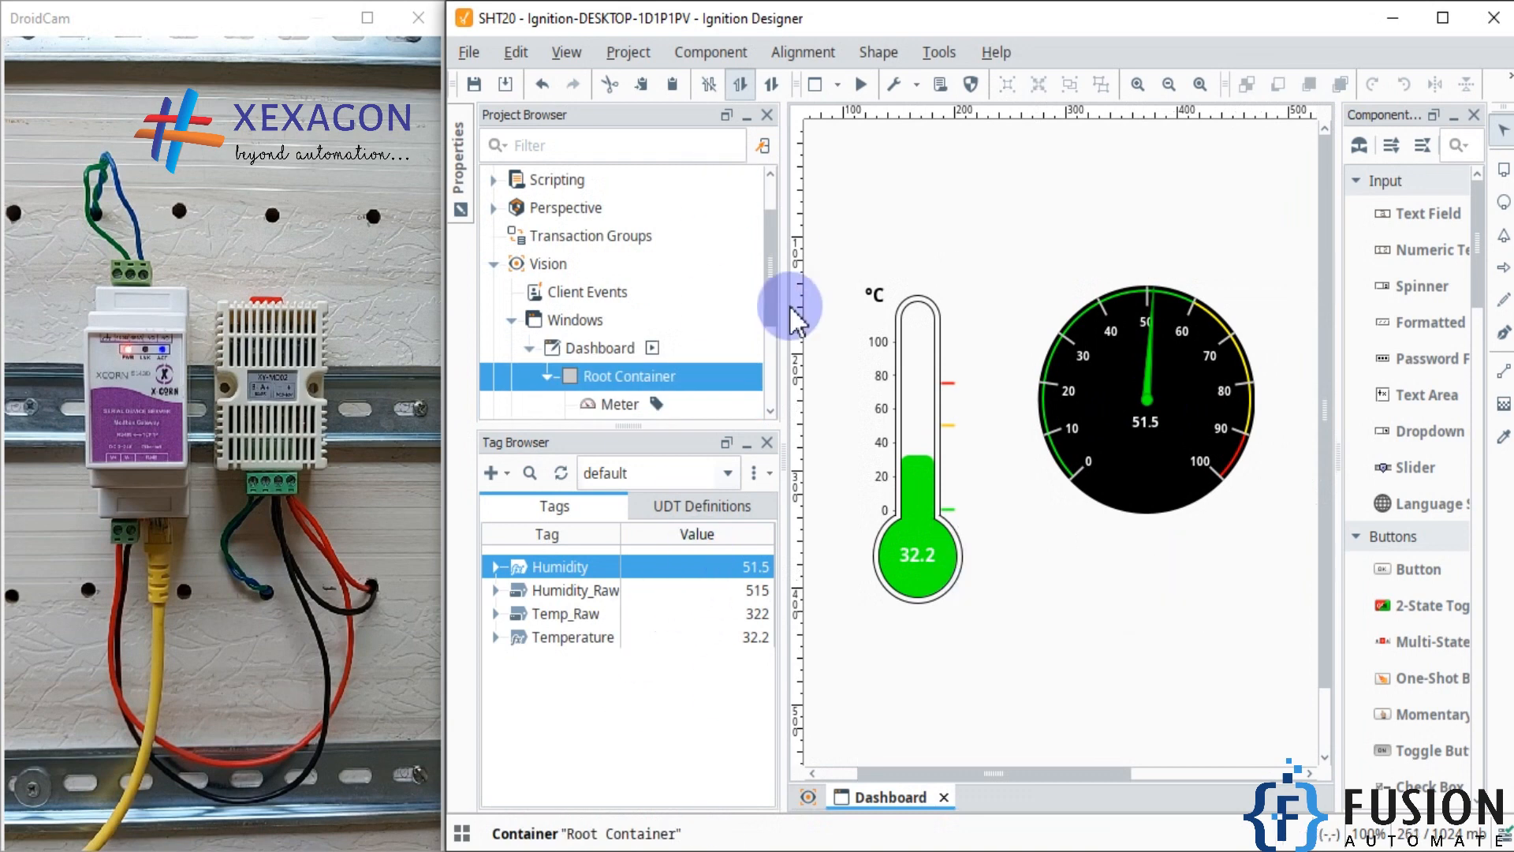
Step: Save the project and launch its client in windowed mode
{"action": "key", "text": "ctrl+s"}
{"action": "left_click", "coordinate": [938, 52]}
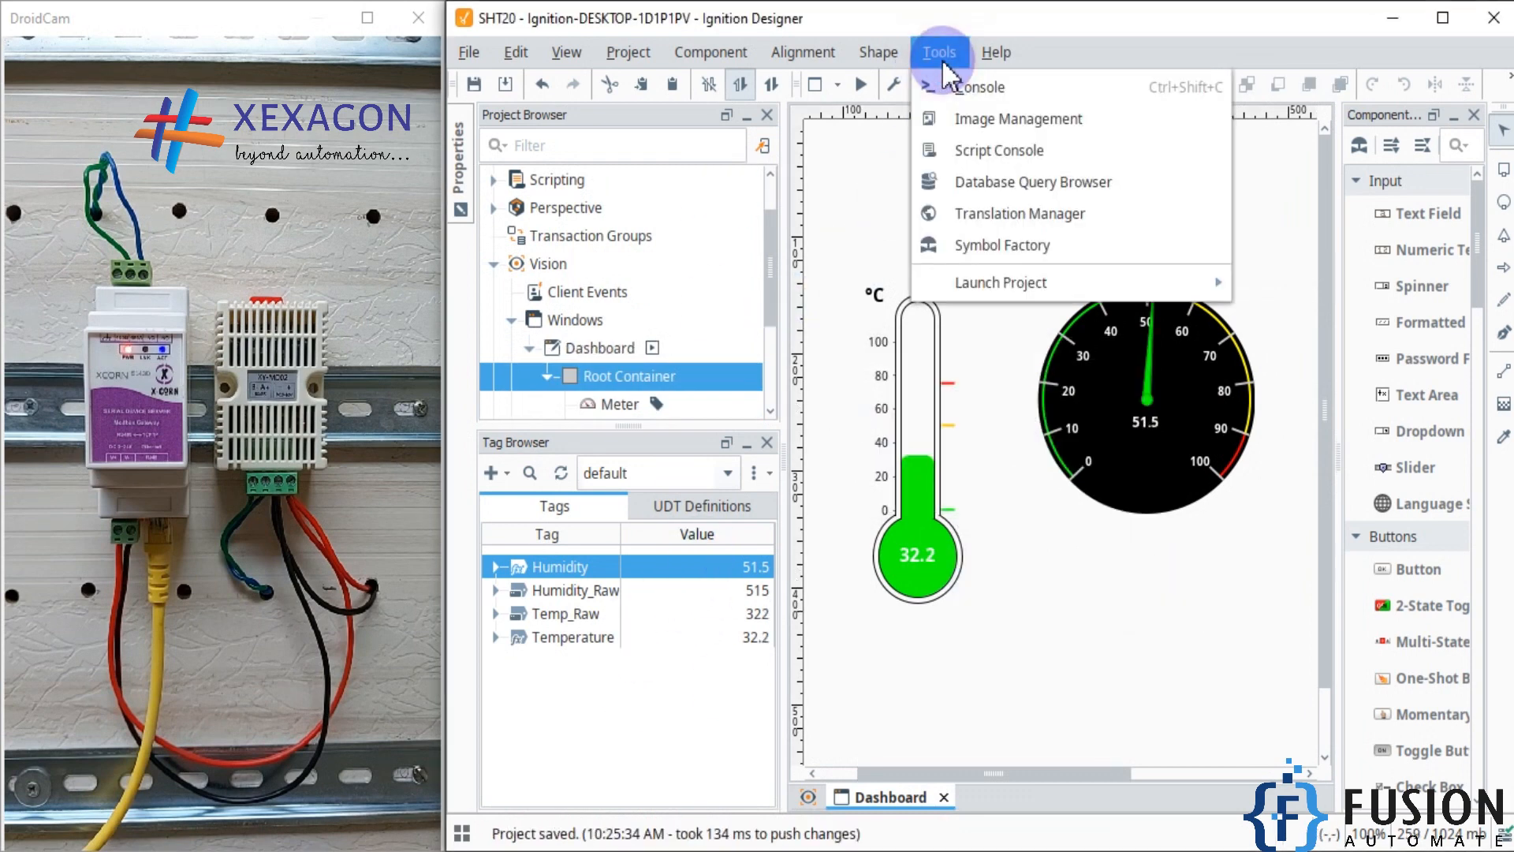
{"action": "mouse_move", "coordinate": [1025, 306]}
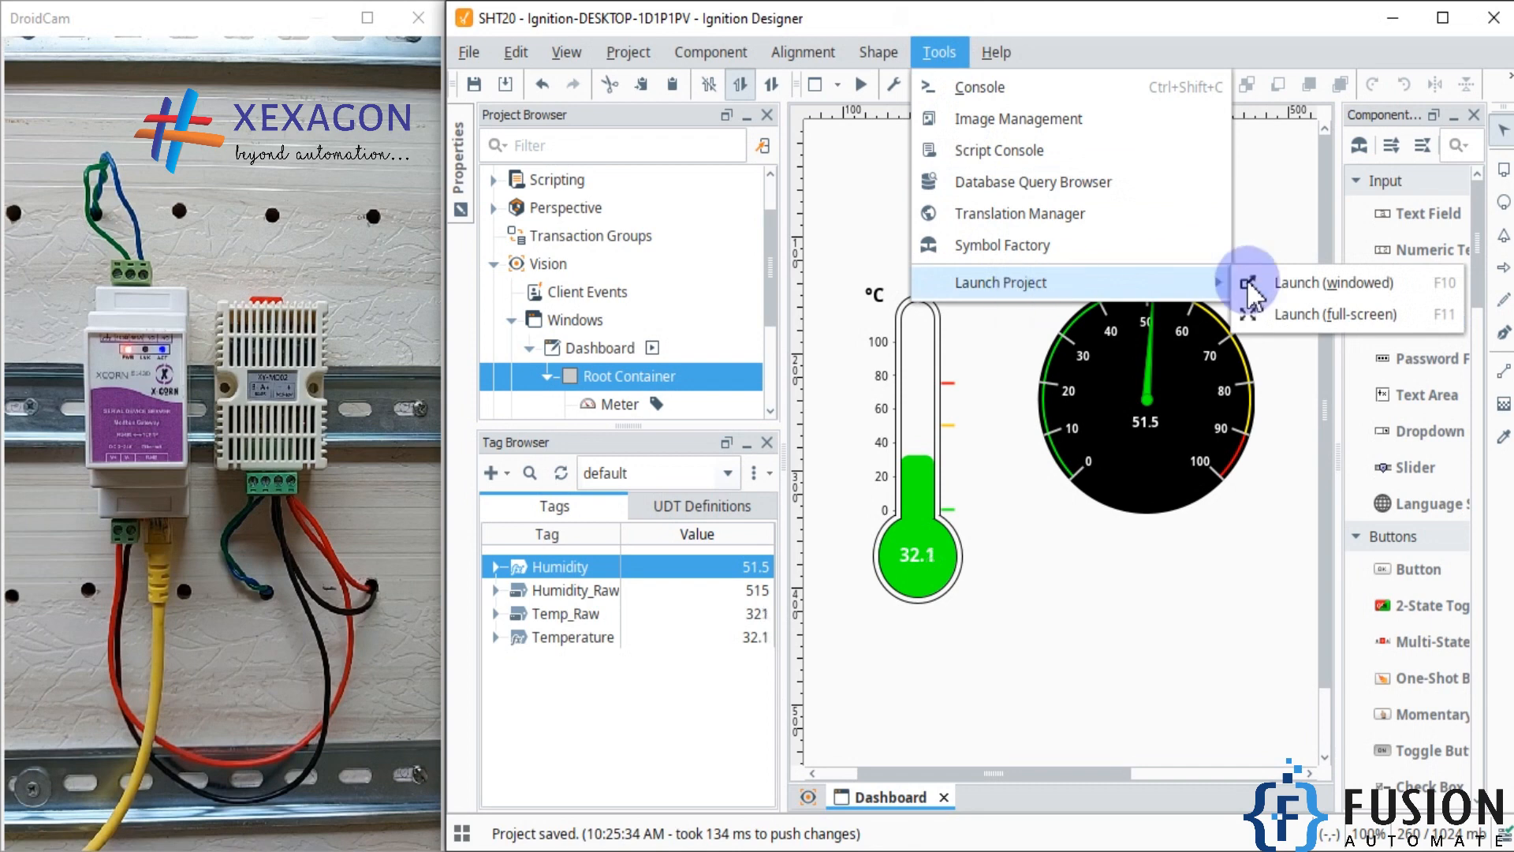
{"action": "left_click", "coordinate": [1275, 282]}
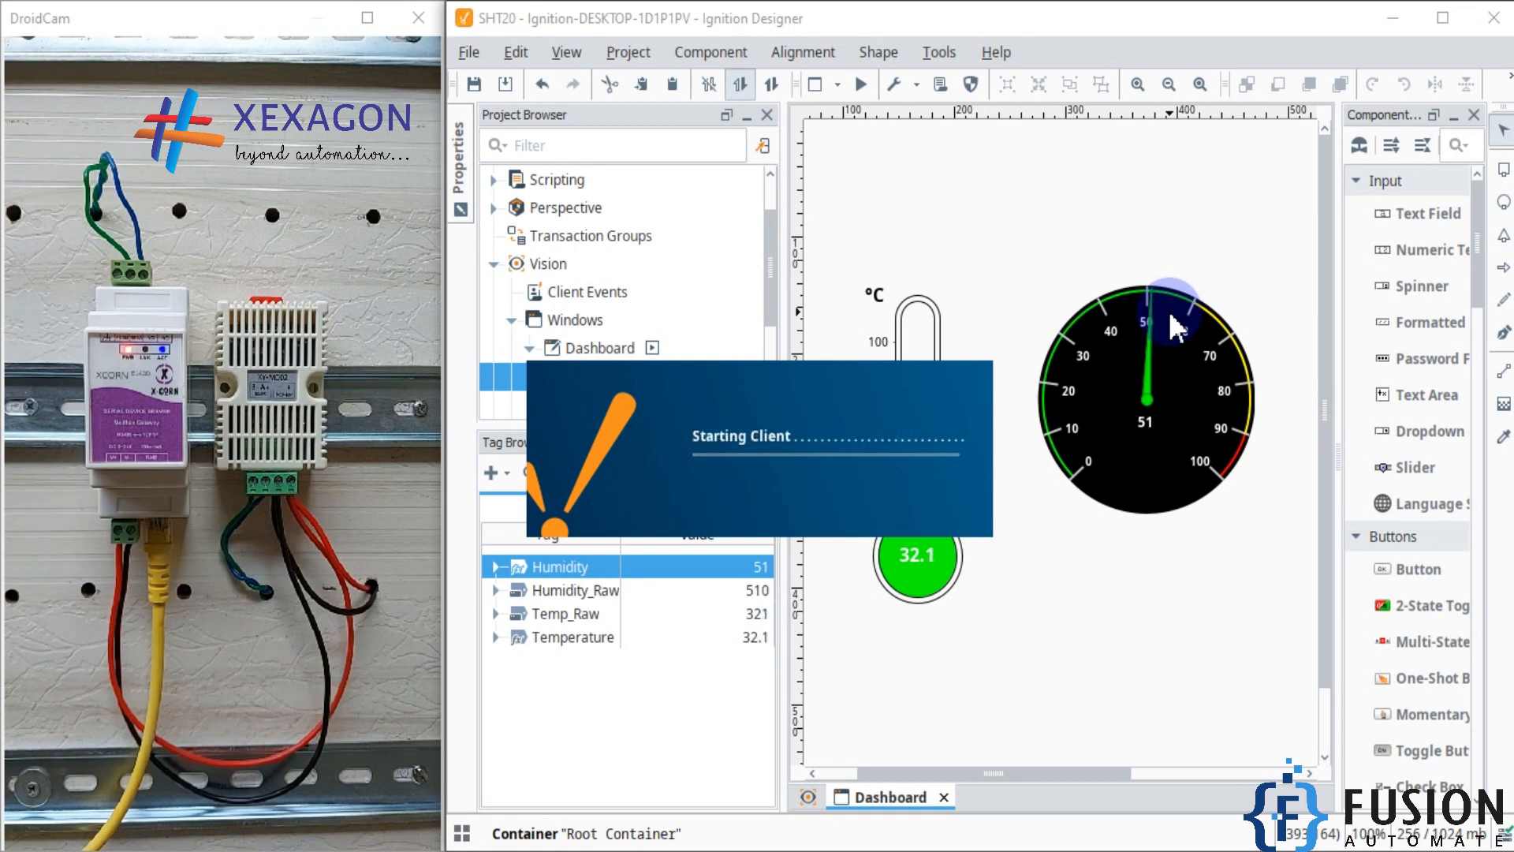
Step: Log in to the launched client as admin with the account password and place its window beside the camera view
{"action": "type", "text": "admin"}
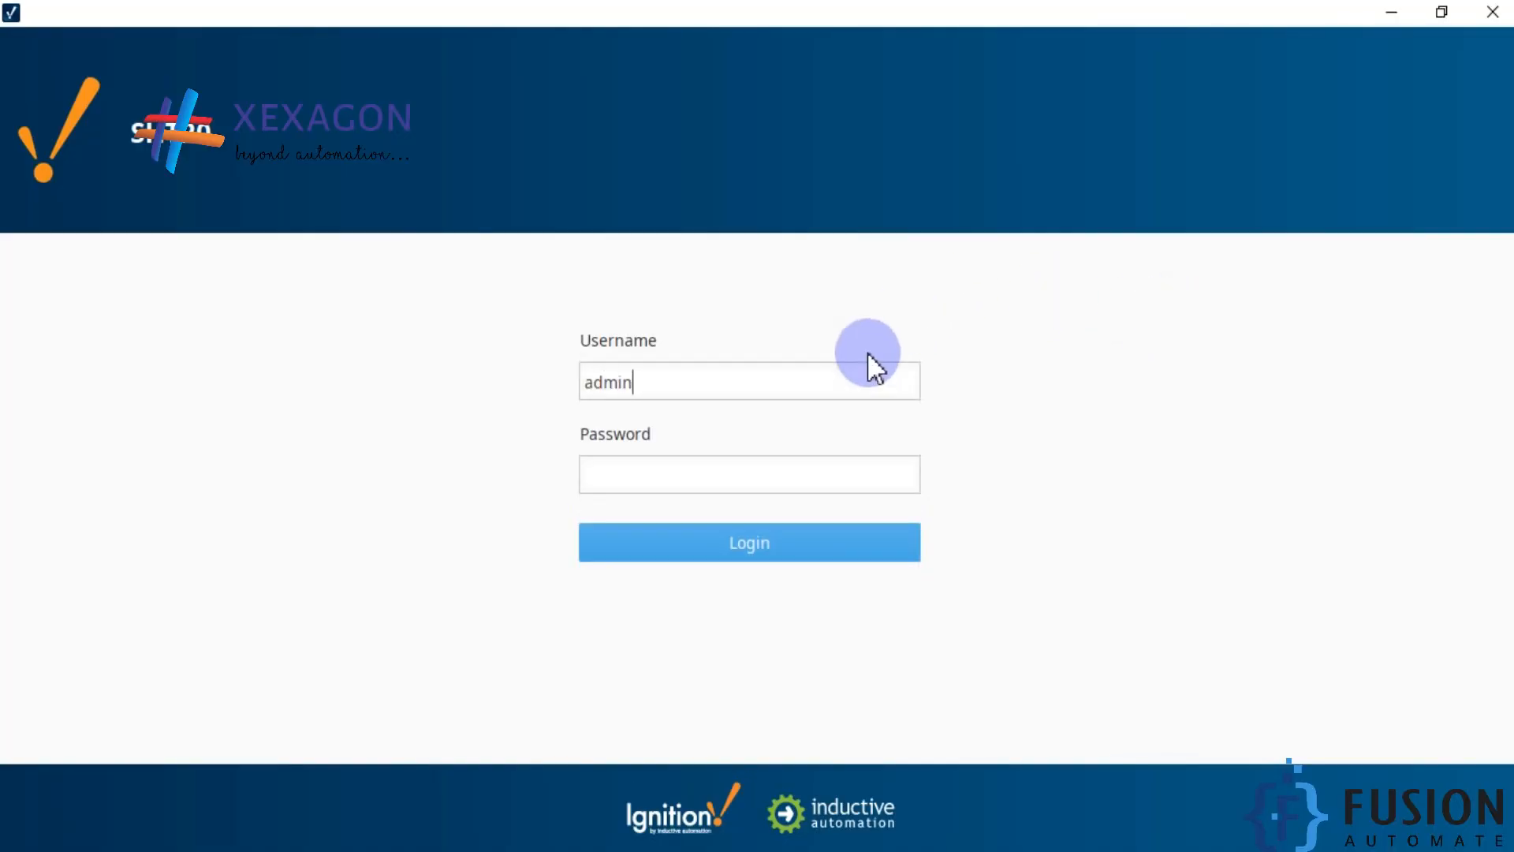
{"action": "key", "text": "Tab"}
{"action": "type", "text": "••••••••"}
{"action": "key", "text": "Return"}
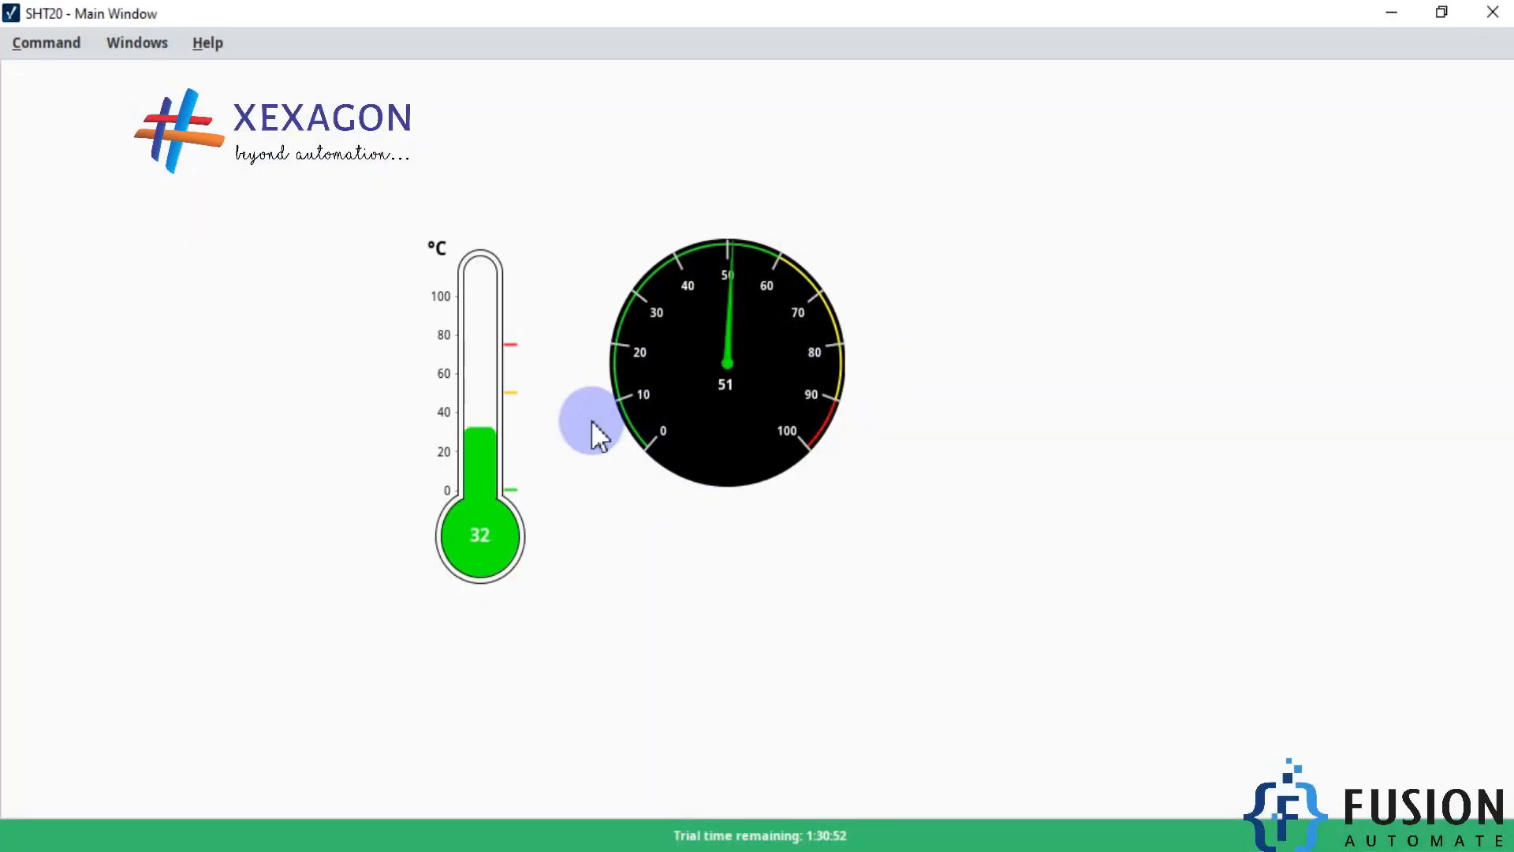
{"action": "left_click_drag", "start_coordinate": [781, 10], "coordinate": [1513, 382]}
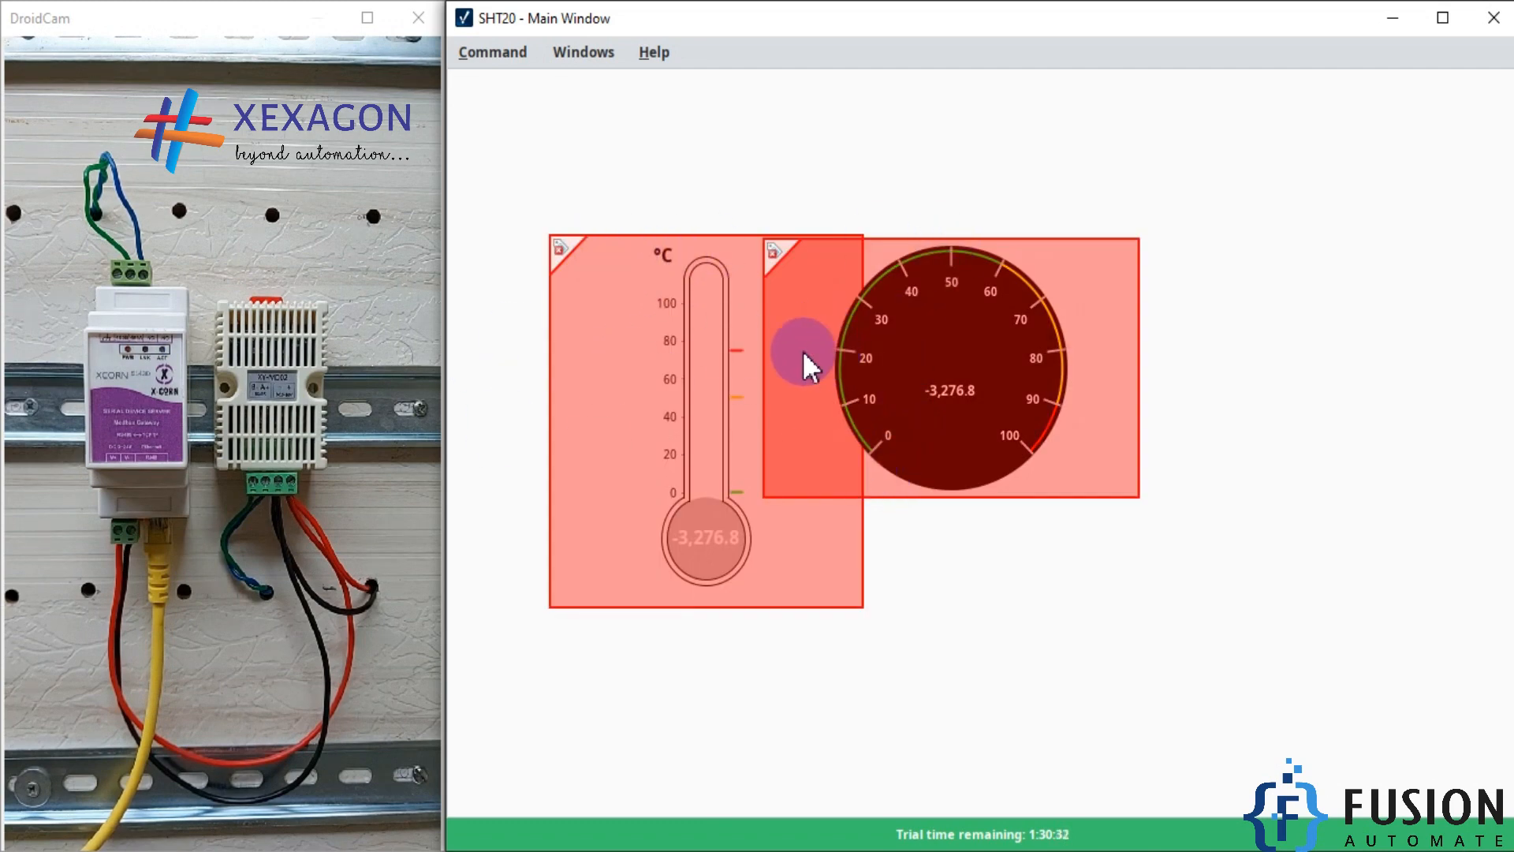
Step: Switch to the Ignition gateway in Firefox, check the OPC Quick Client subscription and the SHT20-TCP device status, and return to the client
{"action": "left_click", "coordinate": [103, 850]}
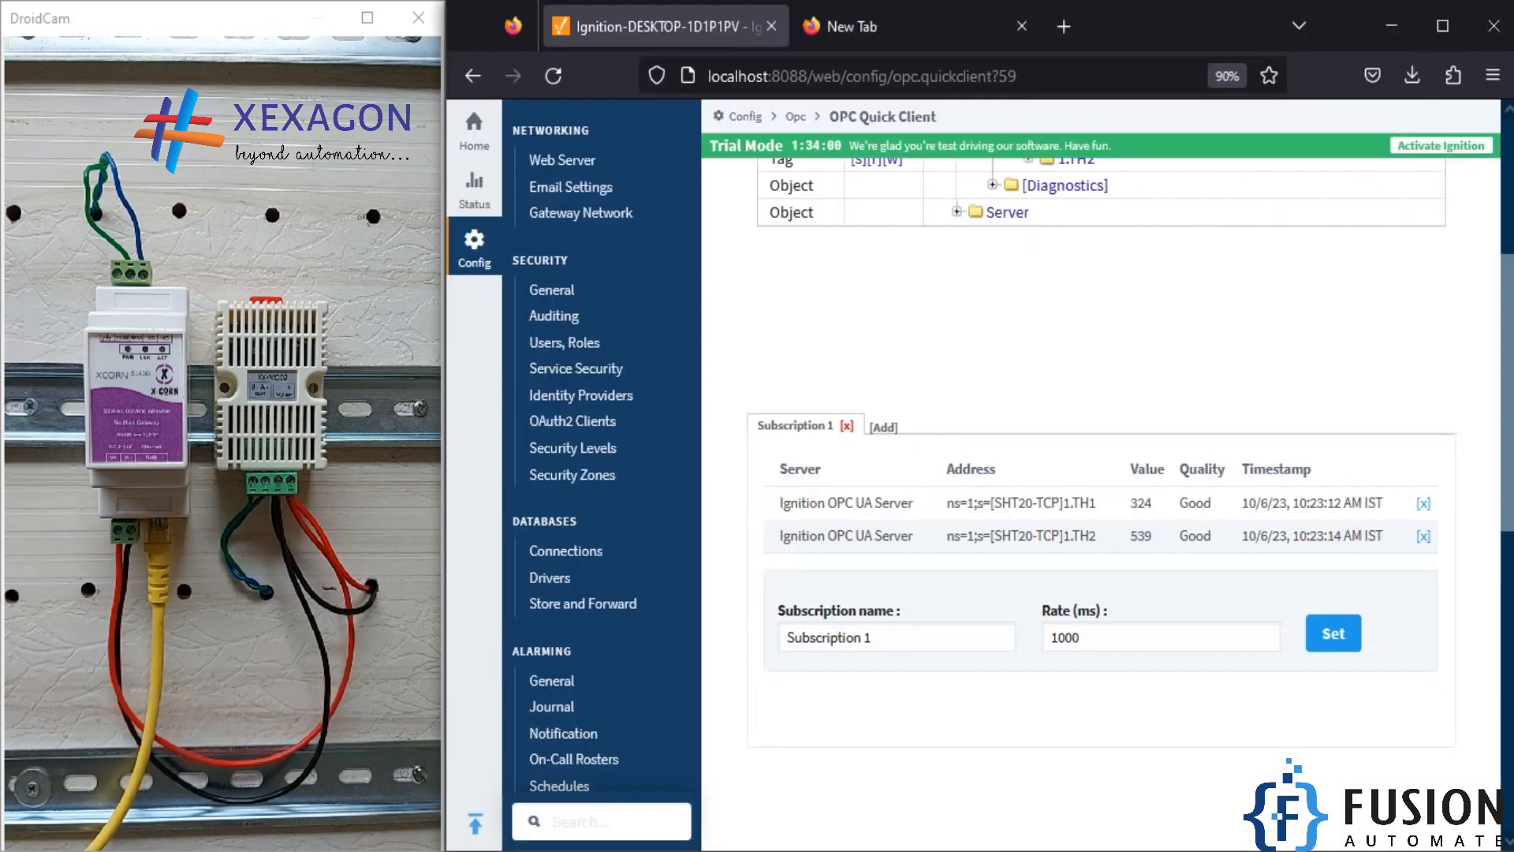
{"action": "scroll", "coordinate": [820, 491], "scroll_direction": "up", "scroll_amount": 3}
{"action": "scroll", "coordinate": [613, 544], "scroll_direction": "down", "scroll_amount": 6}
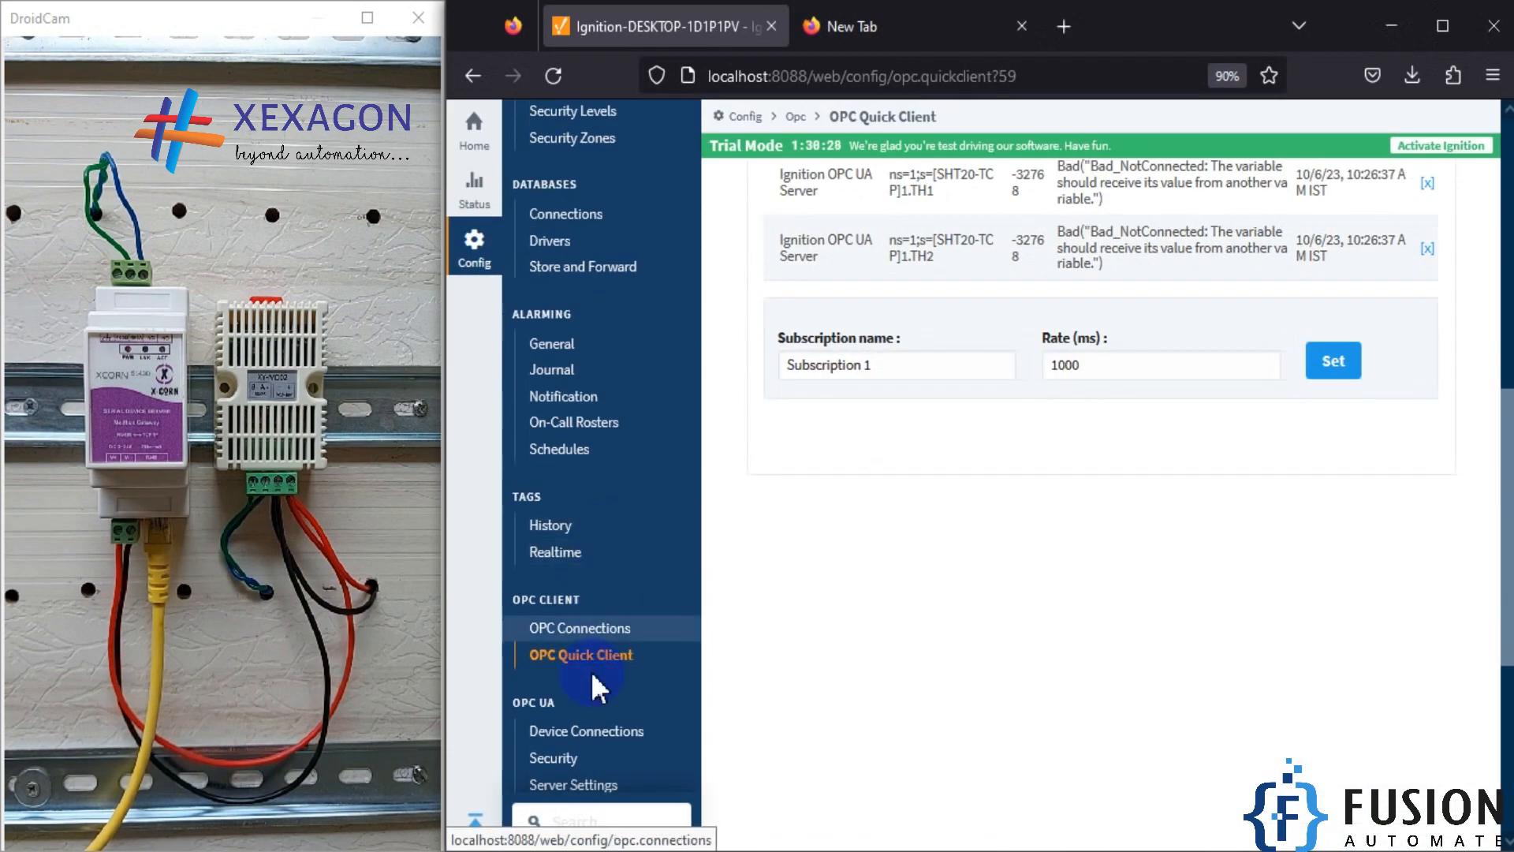
{"action": "scroll", "coordinate": [591, 670], "scroll_direction": "down", "scroll_amount": 1}
{"action": "left_click", "coordinate": [589, 621]}
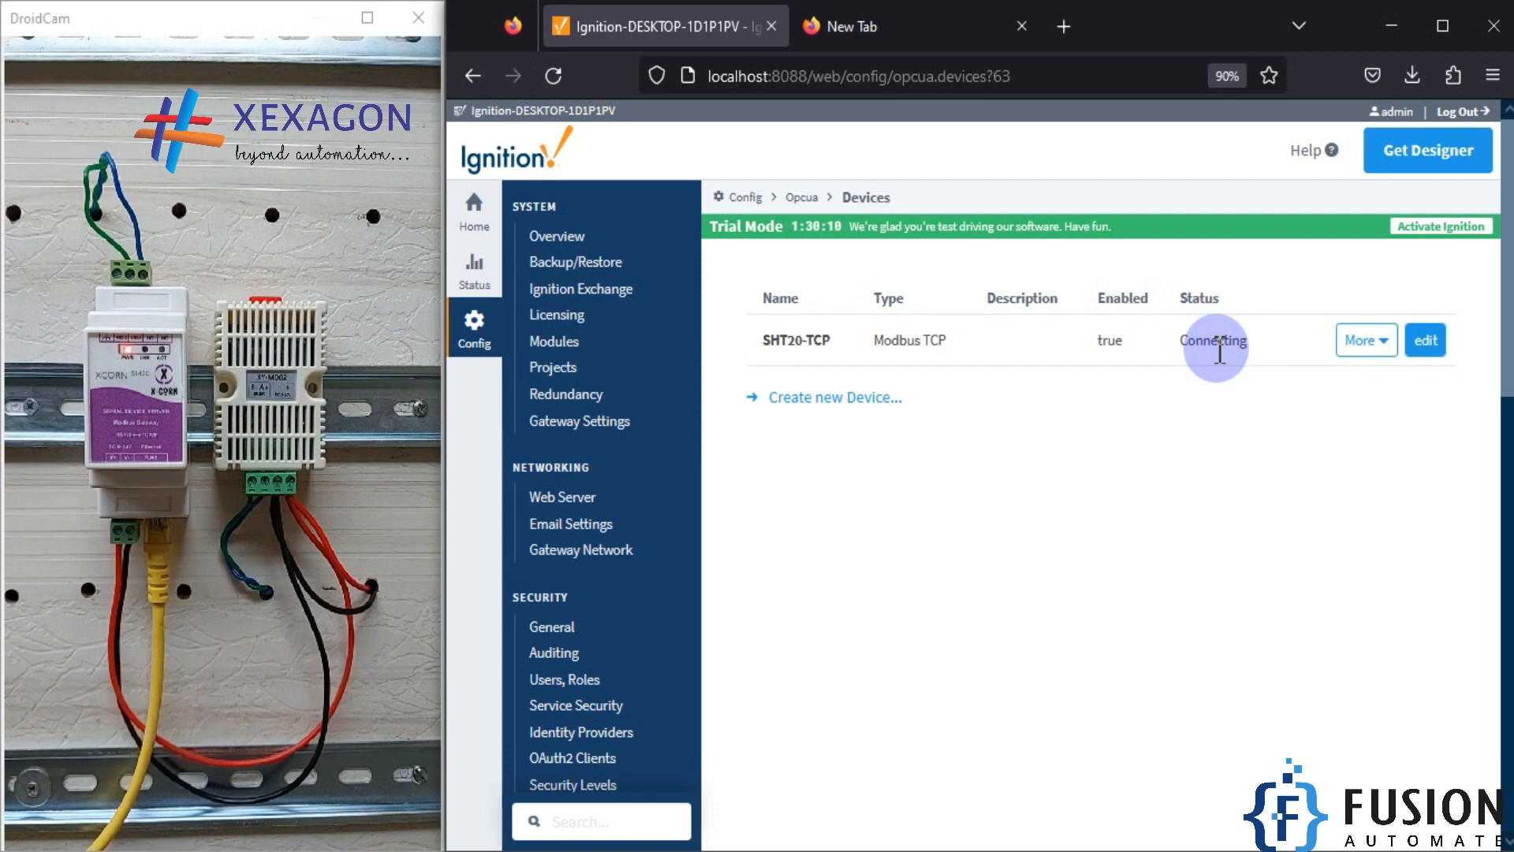
{"action": "left_click", "coordinate": [1389, 27]}
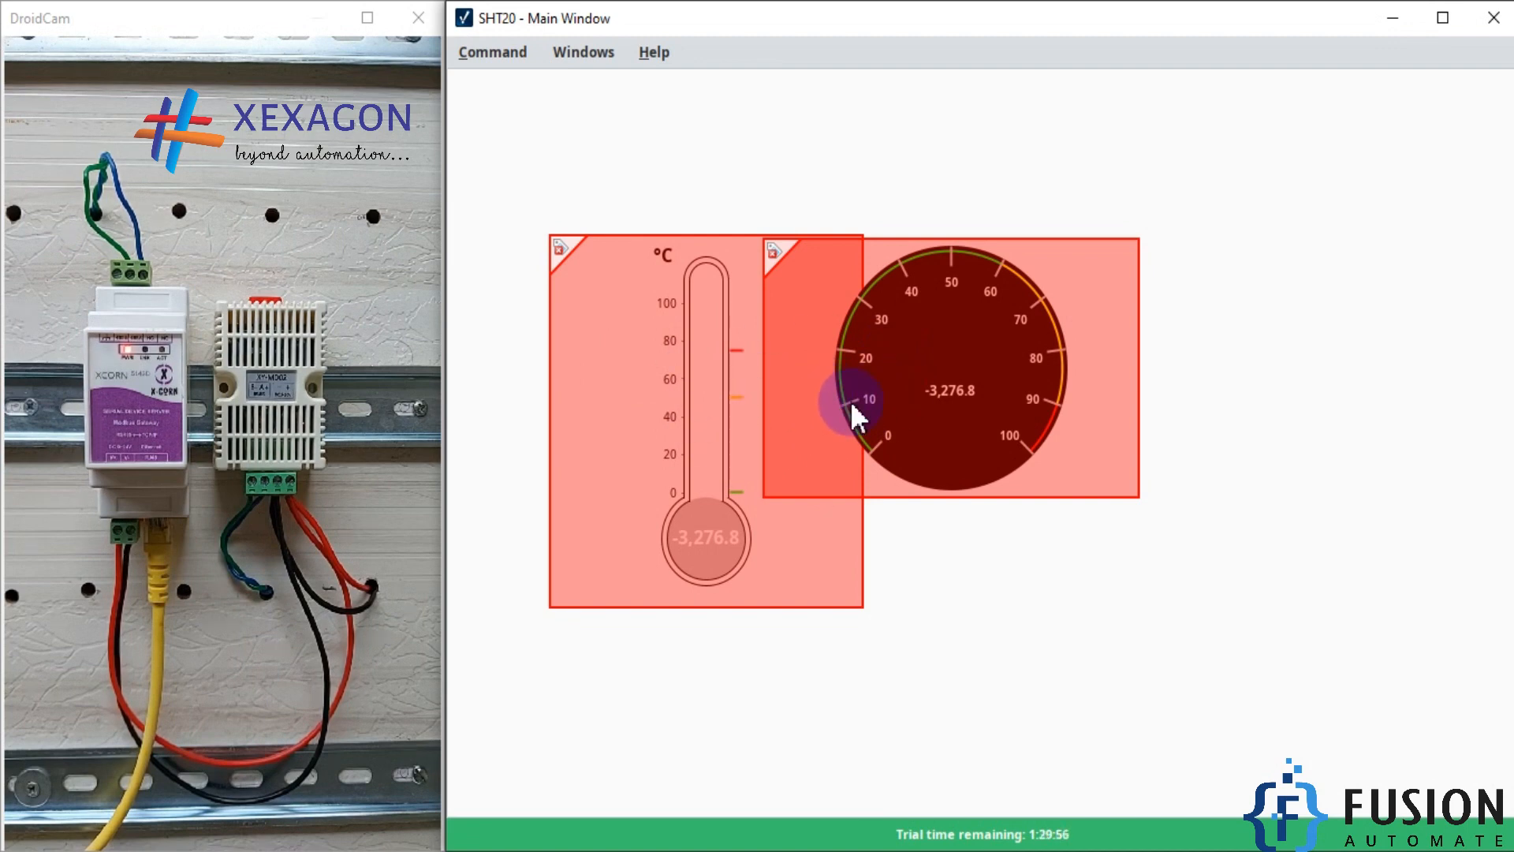
Step: Recheck the SHT20-TCP device status in a Firefox window placed below the client's gauges, and return to the dashboard
{"action": "left_click", "coordinate": [126, 850]}
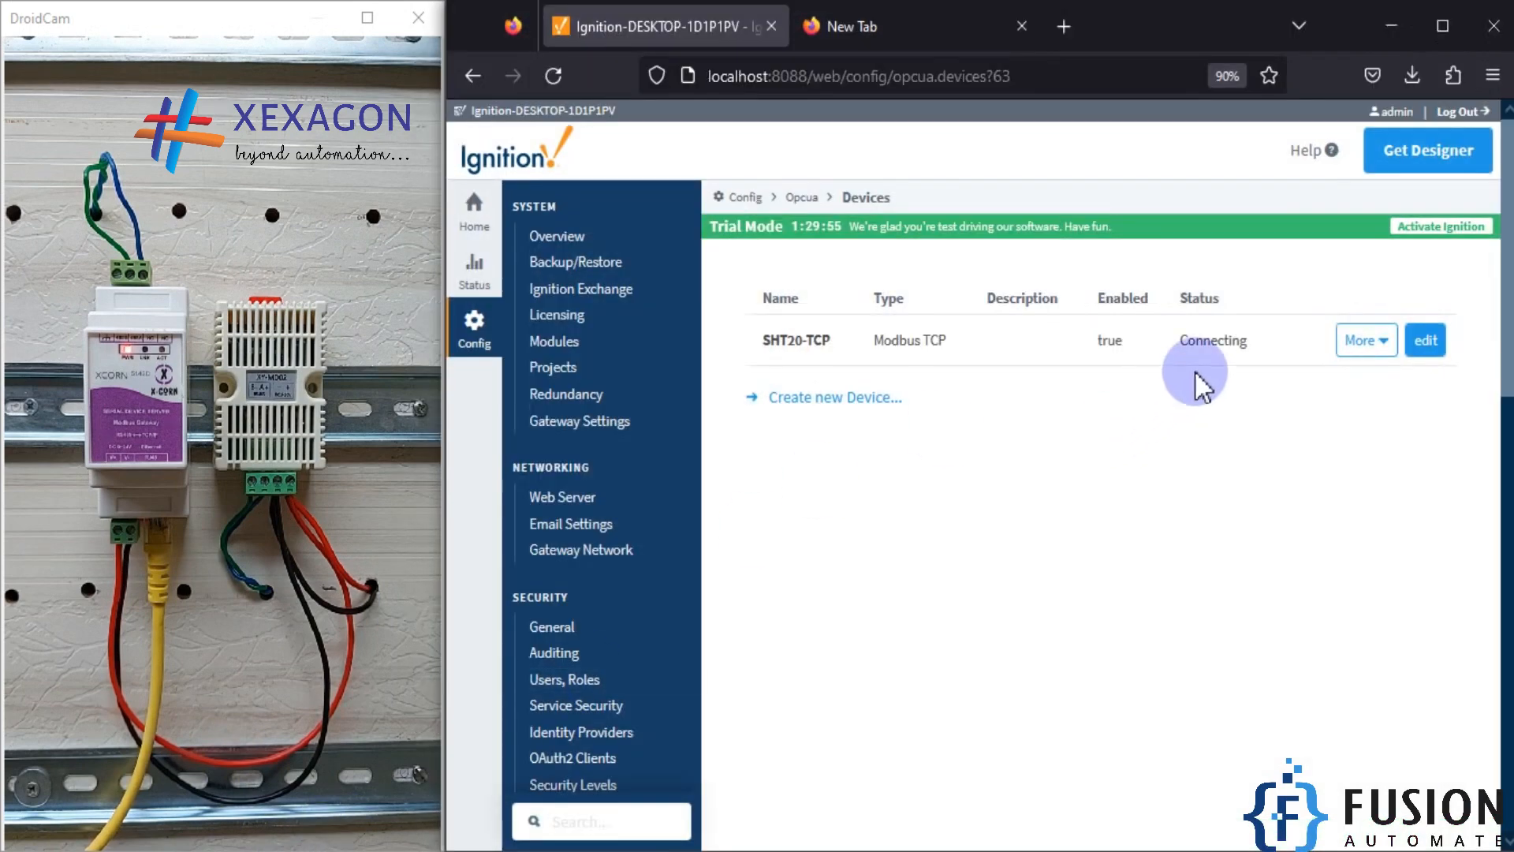
{"action": "left_click_drag", "start_coordinate": [1186, 34], "coordinate": [921, 438]}
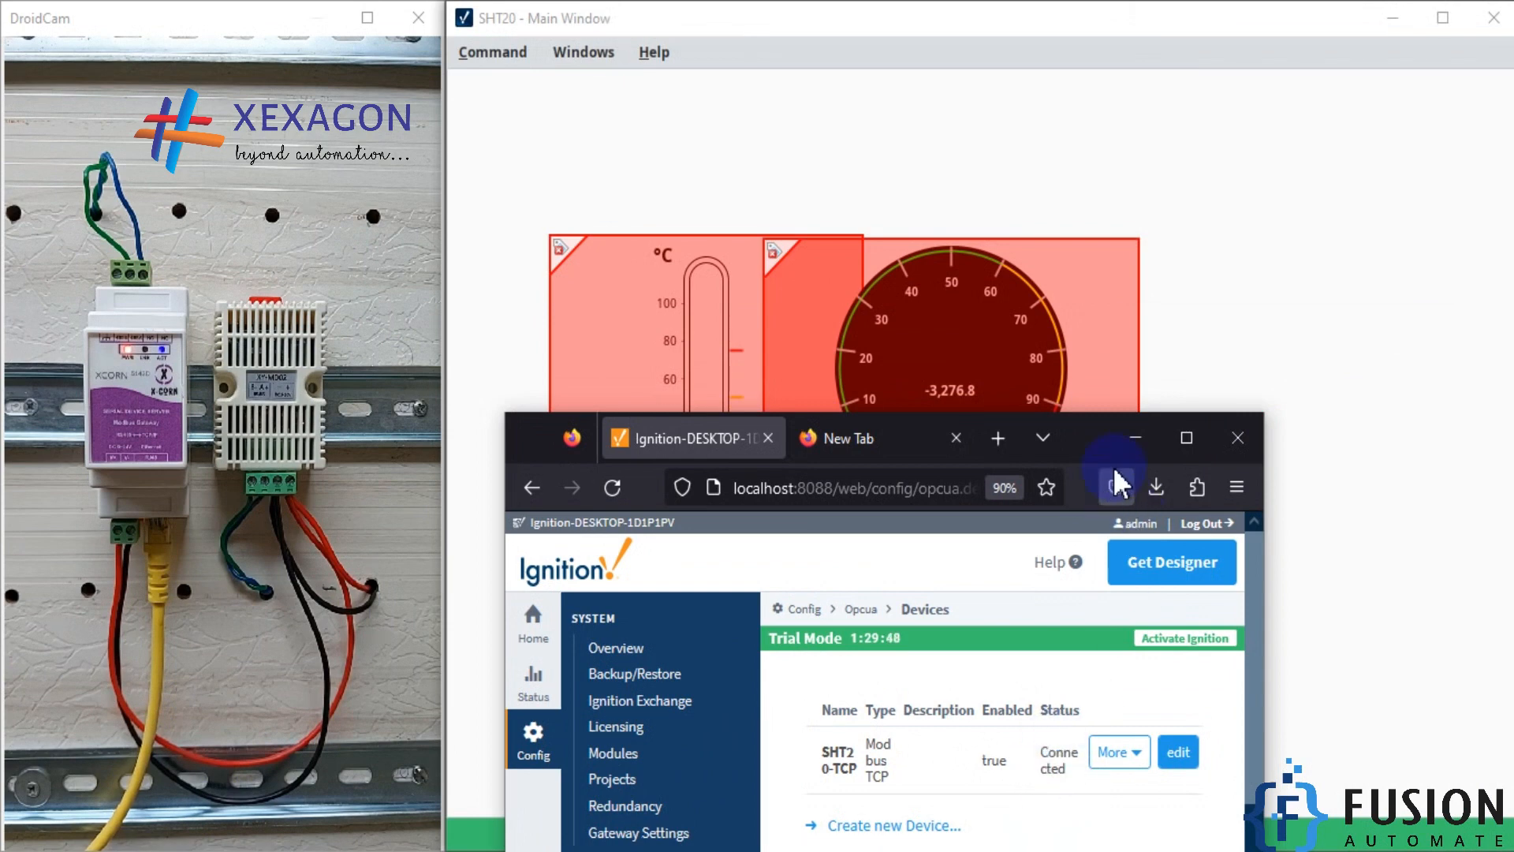
{"action": "left_click", "coordinate": [1142, 439]}
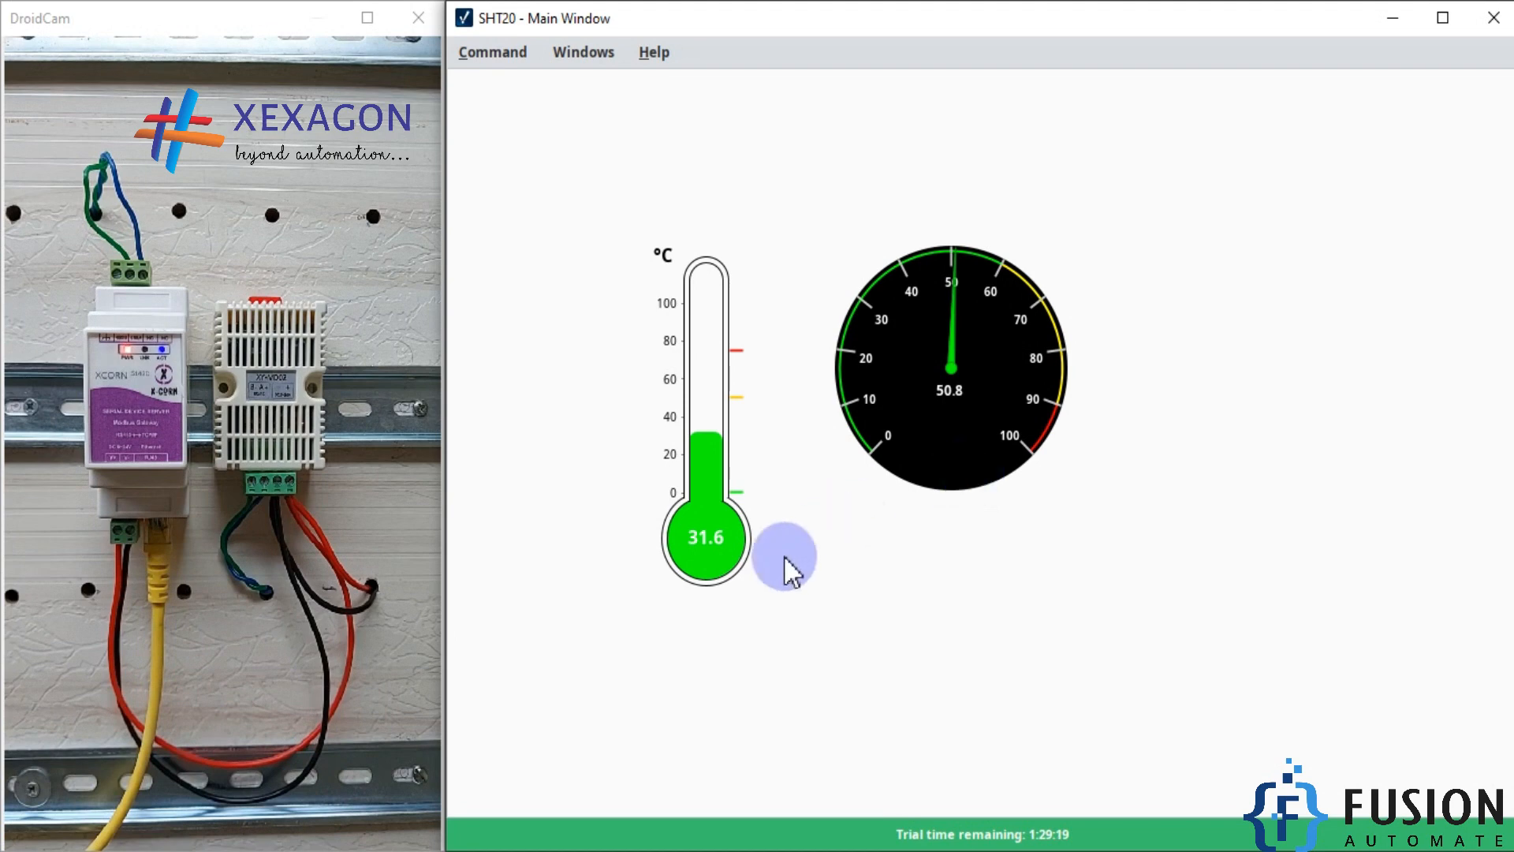
Step: View the wiring diagram XCORN5143D.png in the image viewer and return to the client dashboard
{"action": "left_click", "coordinate": [108, 850]}
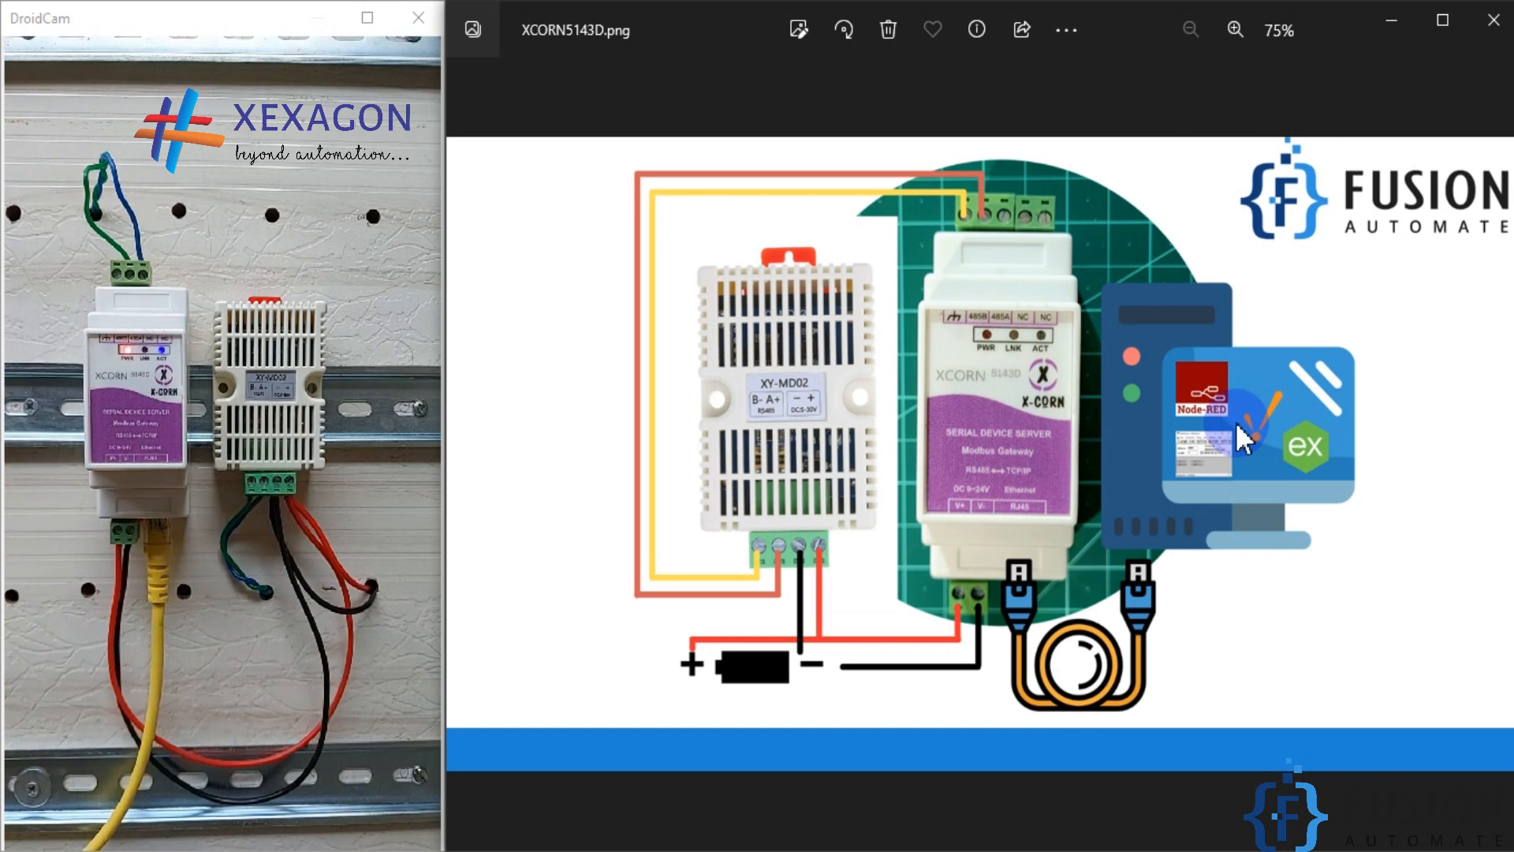
{"action": "left_click", "coordinate": [1392, 20]}
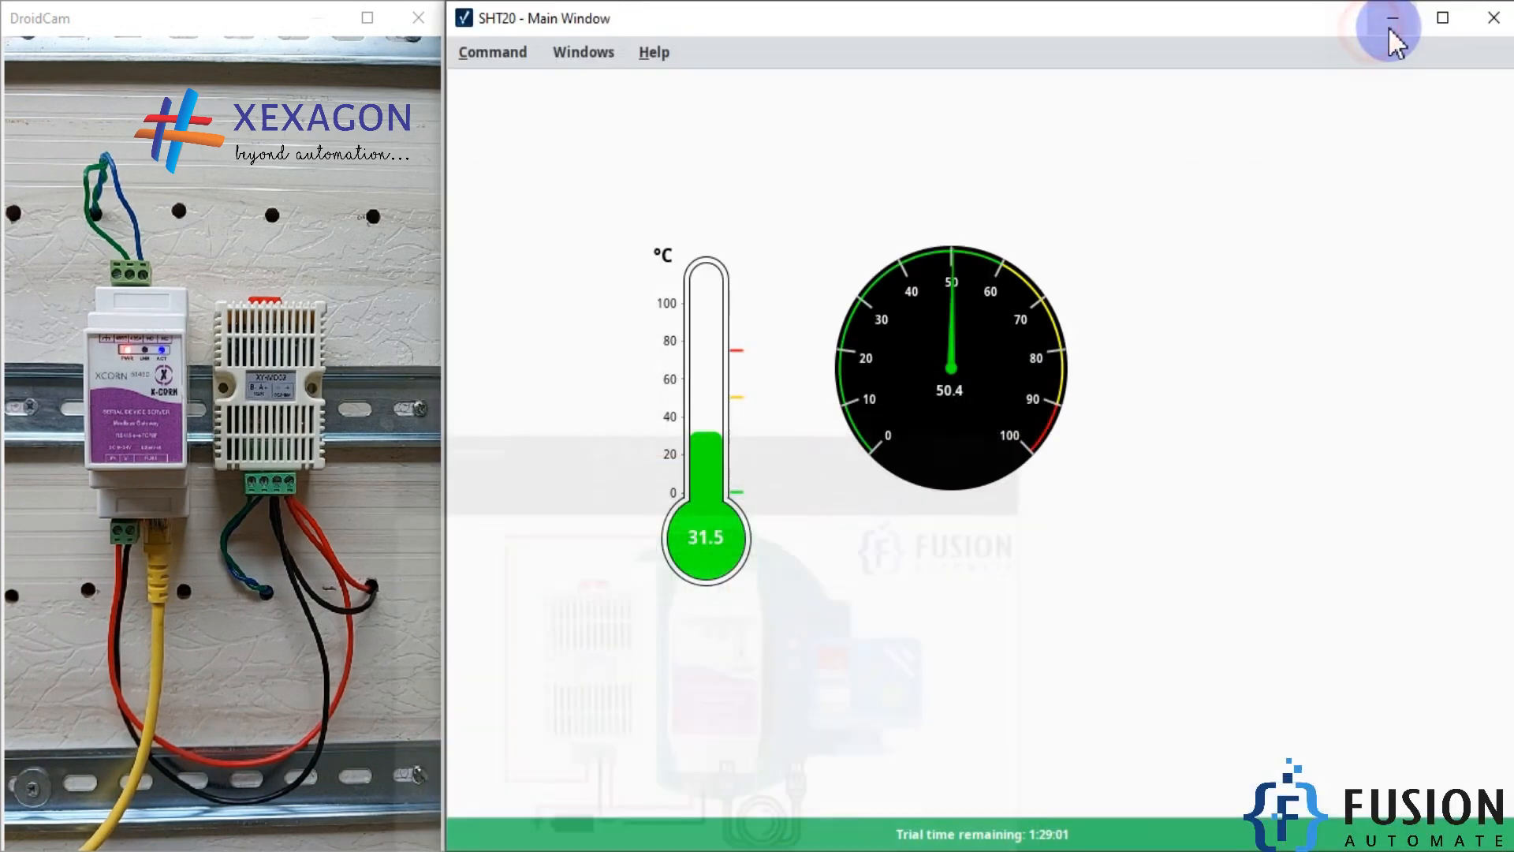
{"action": "left_click", "coordinate": [839, 476]}
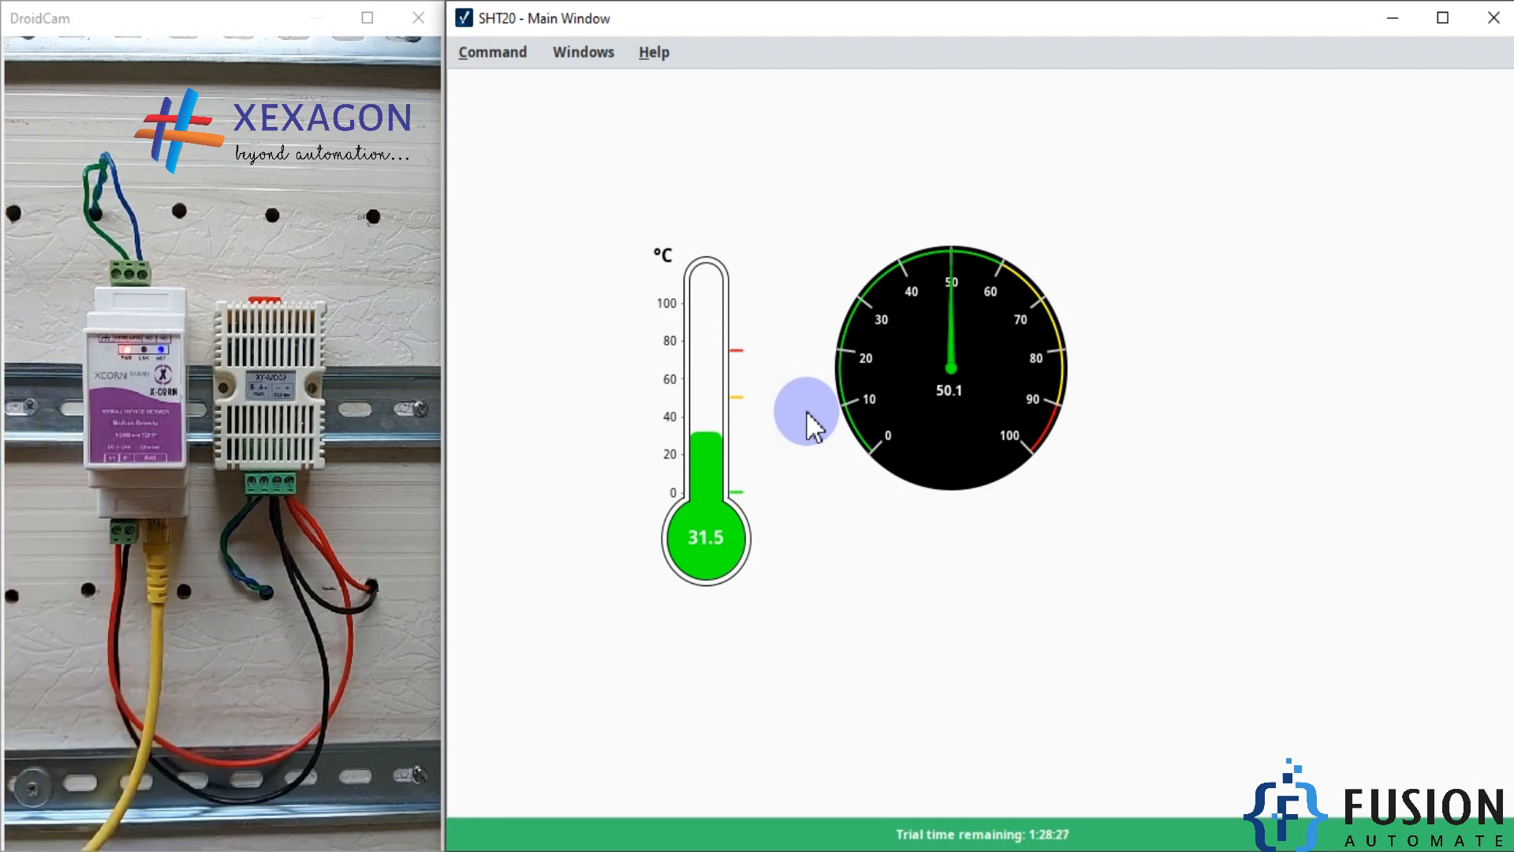
Step: Minimize the client and Designer windows and dismiss the ModScan32 message on the desktop
{"action": "left_click", "coordinate": [1393, 19]}
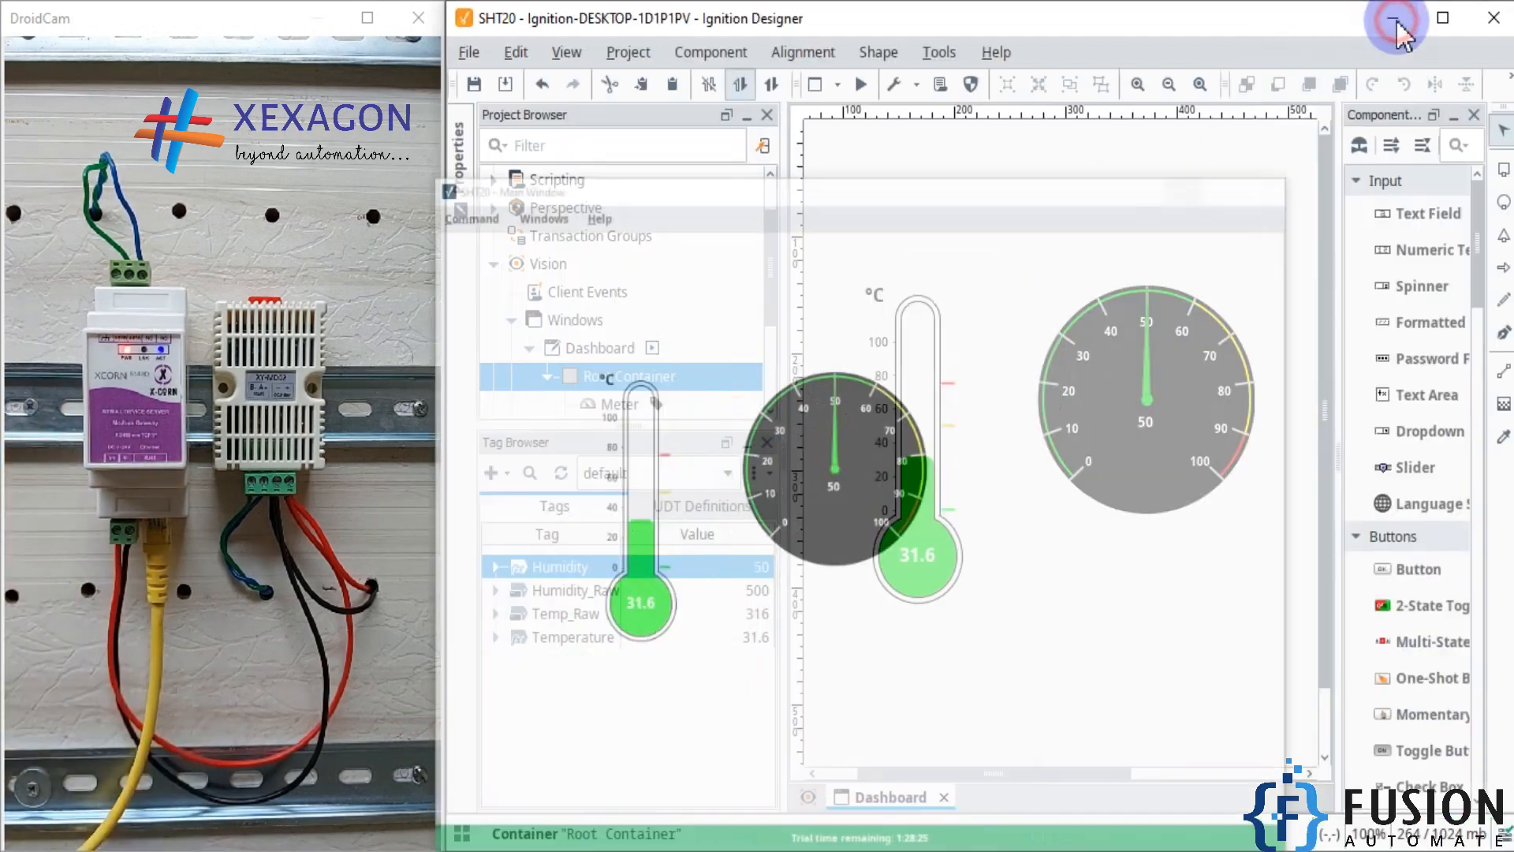
{"action": "left_click", "coordinate": [1396, 19]}
{"action": "left_click", "coordinate": [824, 483]}
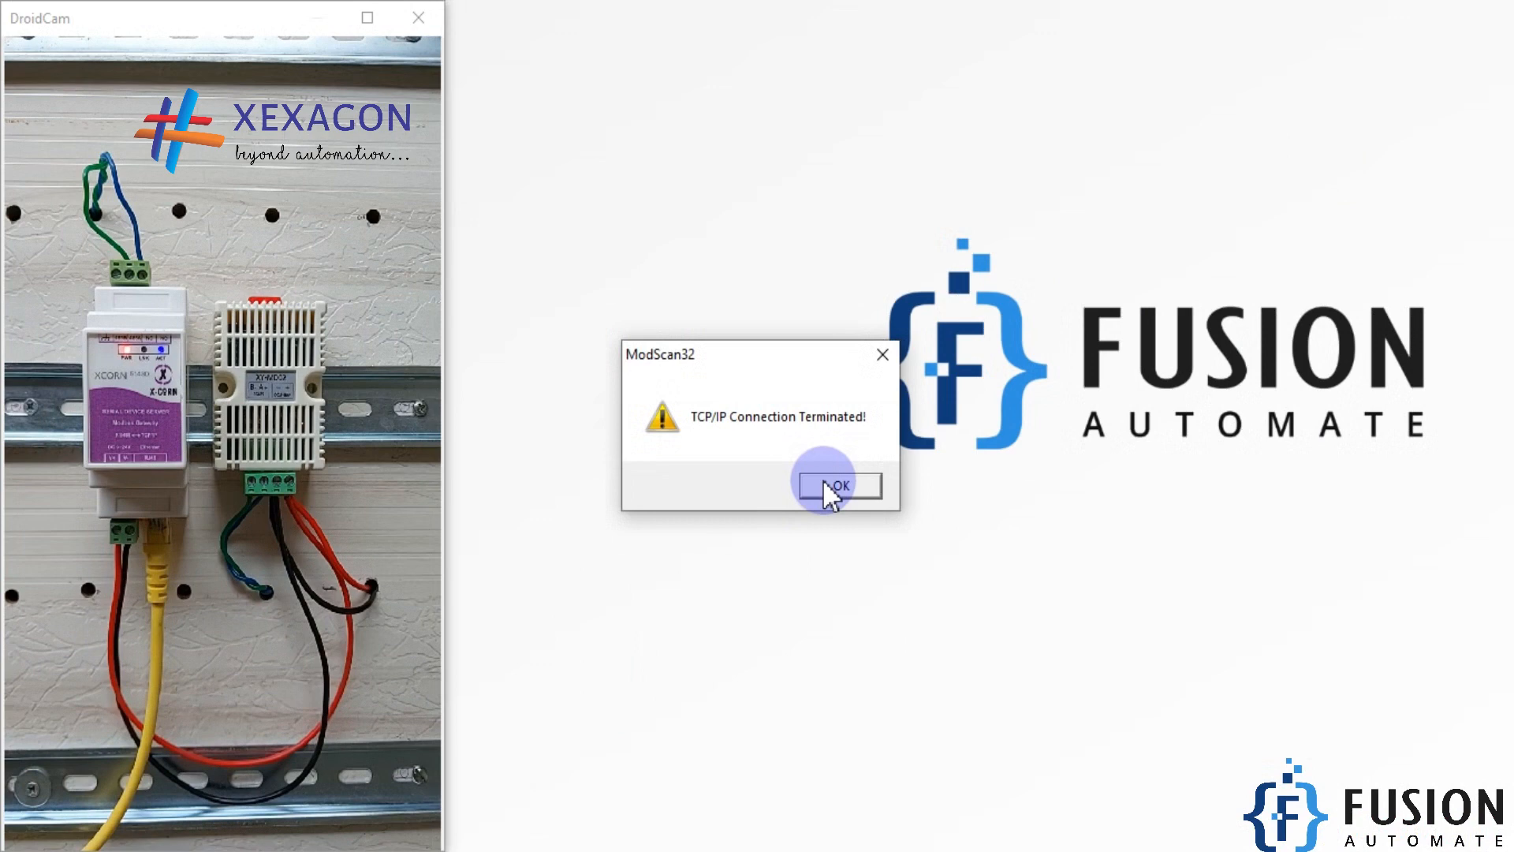